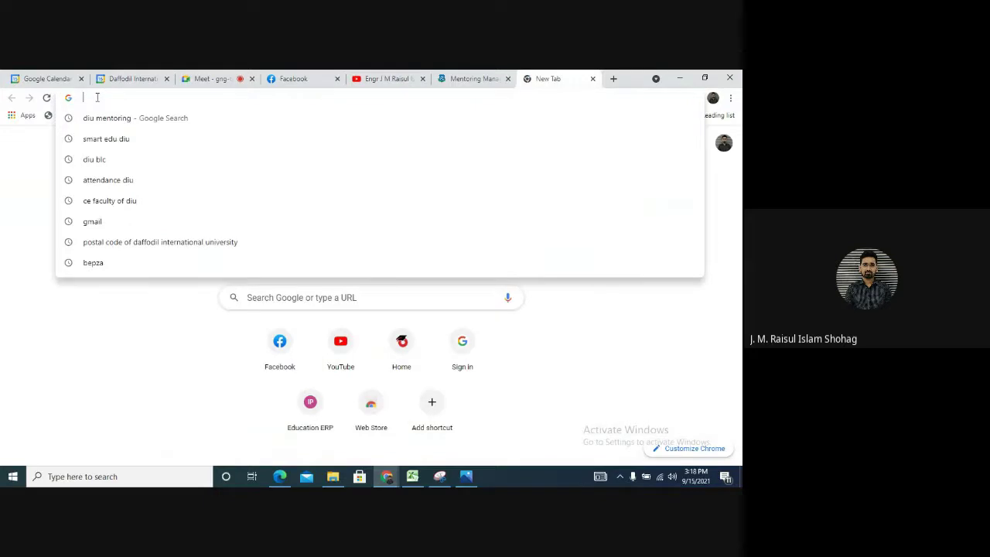
Search Chrome for 'DIU Mentoring' and open the Mentoring Management System login form
{"action": "type", "text": "DIU"}
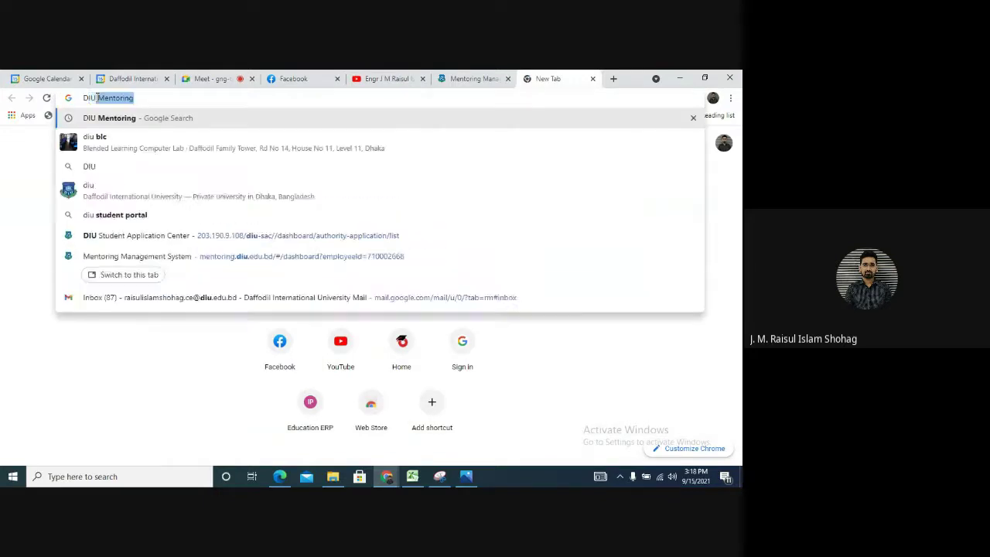
{"action": "type", "text": " Me"}
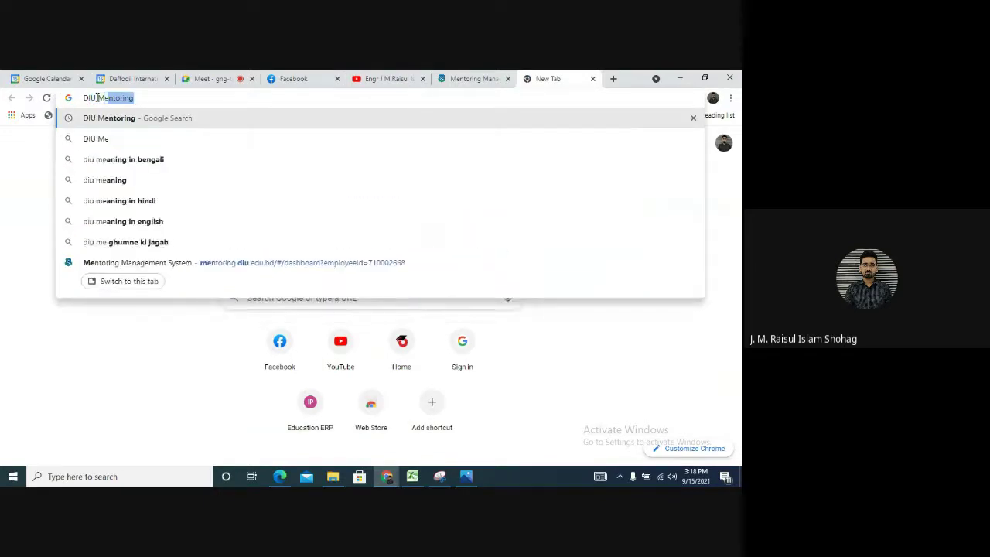
{"action": "type", "text": "ntoring"}
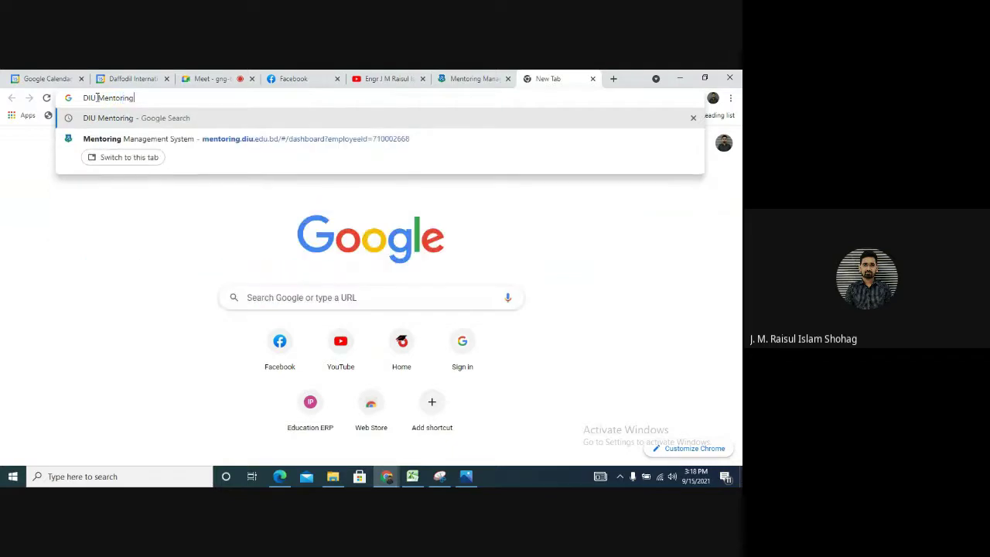
{"action": "key", "text": "Return"}
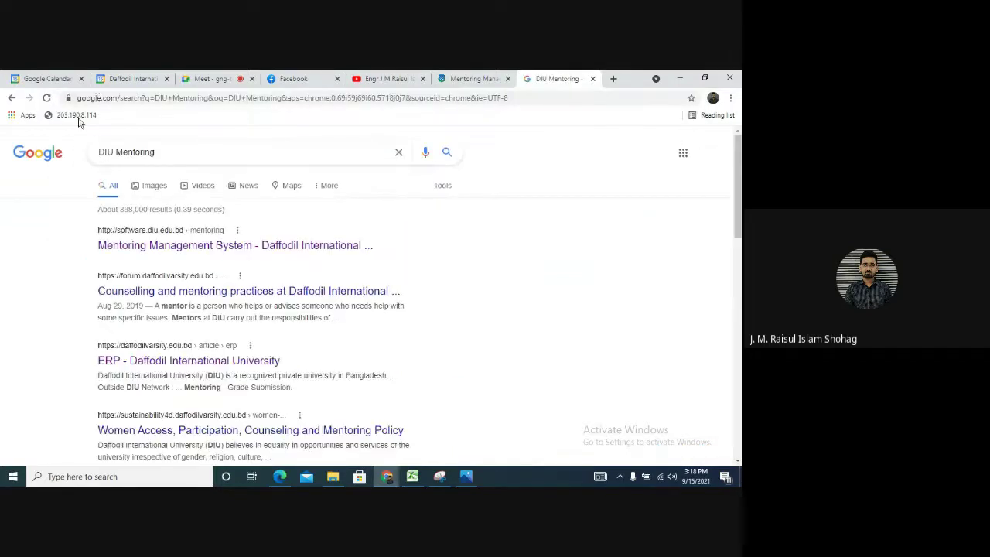
{"action": "left_click", "coordinate": [214, 248]}
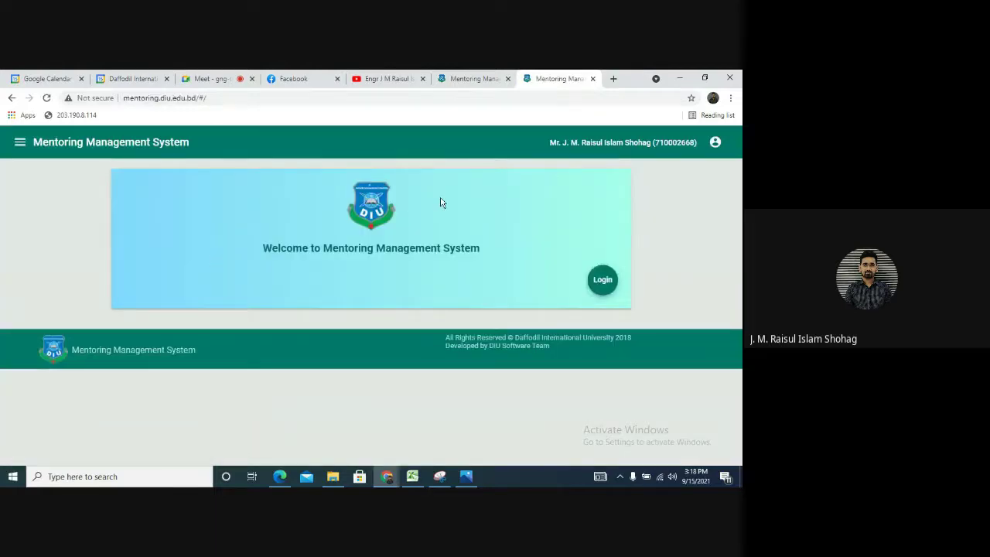
{"action": "left_click", "coordinate": [604, 281]}
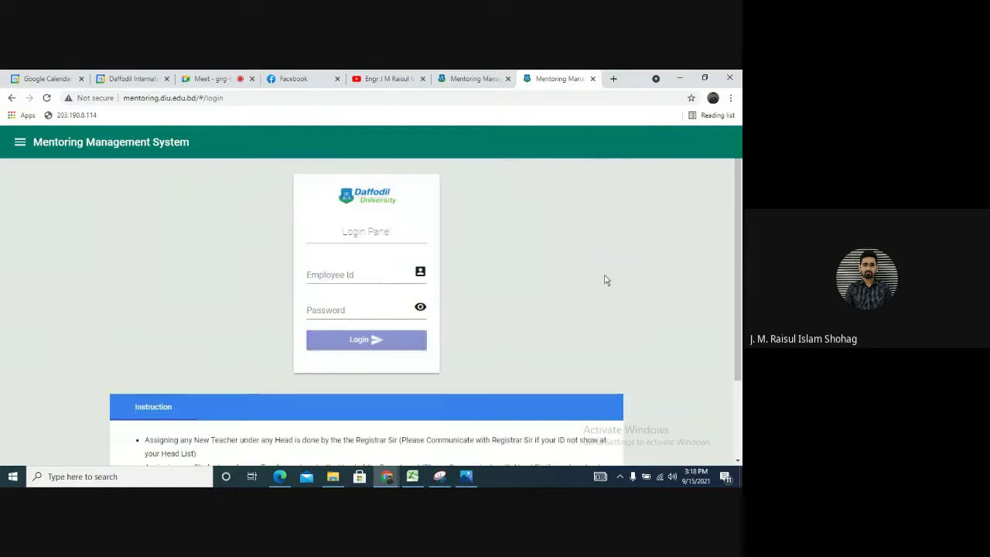
Log in with the saved employee ID and the account password, then dismiss the Facebook notification
{"action": "left_click", "coordinate": [352, 271]}
{"action": "left_click", "coordinate": [353, 297]}
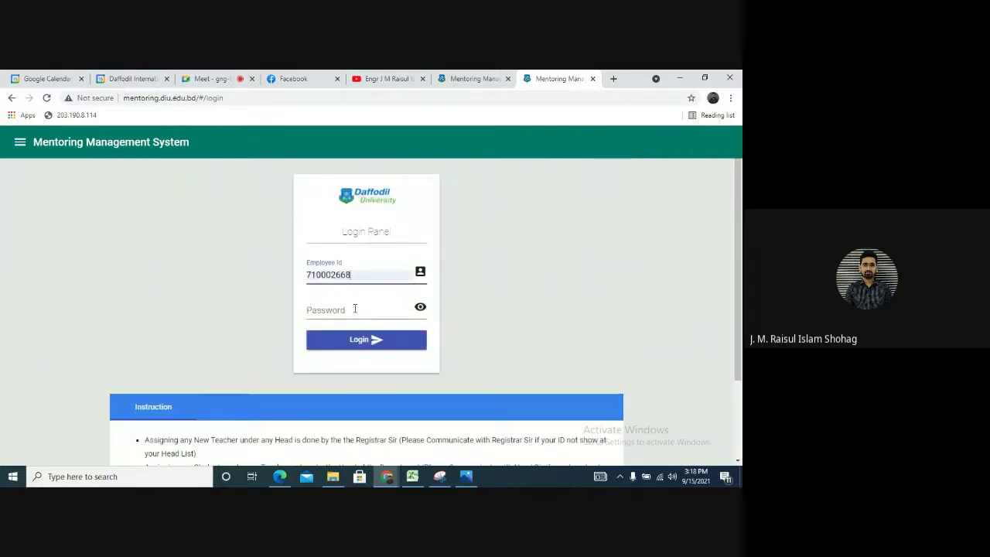
{"action": "left_click", "coordinate": [354, 310]}
{"action": "type", "text": "****"}
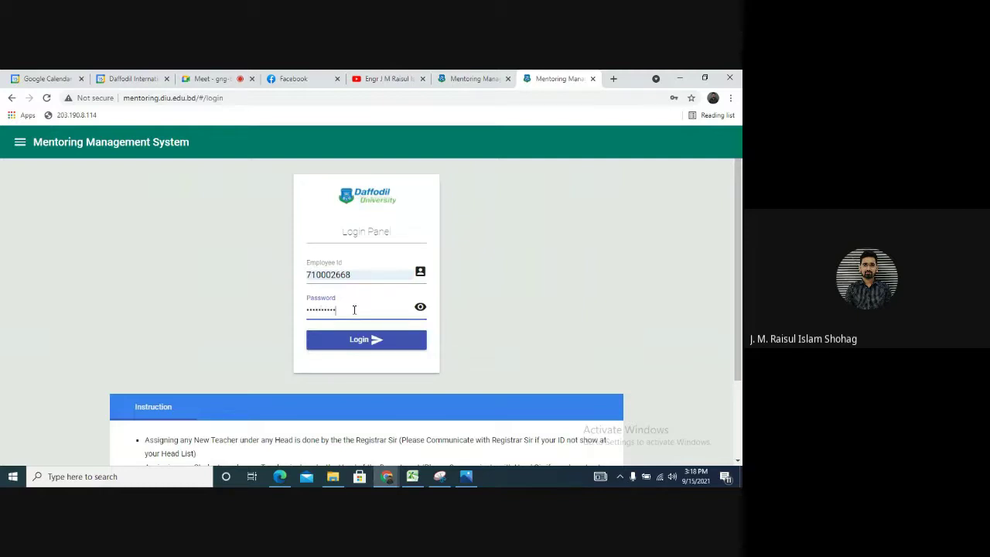
{"action": "left_click", "coordinate": [395, 340]}
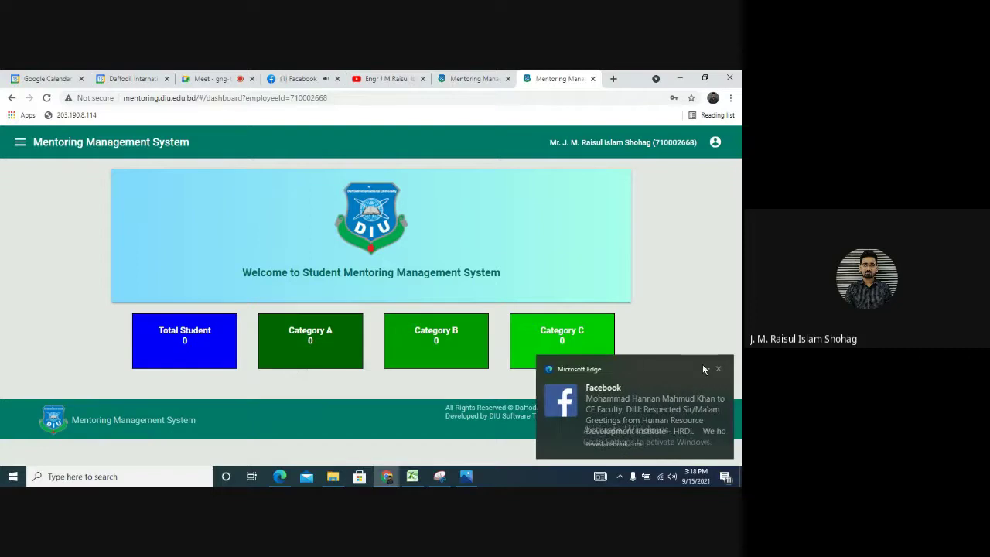
{"action": "left_click", "coordinate": [717, 369]}
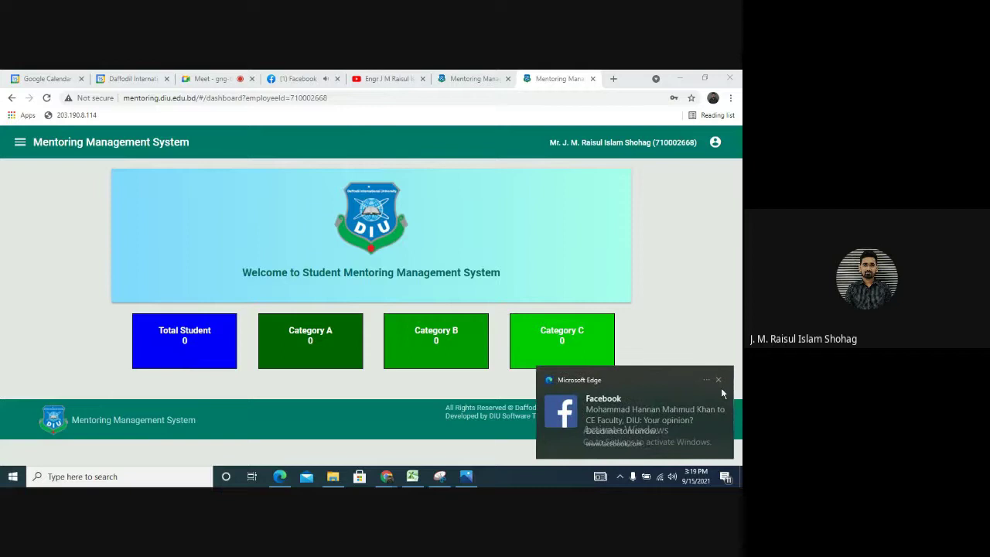
Close the Facebook notification toast covering the dashboard's student and category counts
{"action": "left_click", "coordinate": [719, 380]}
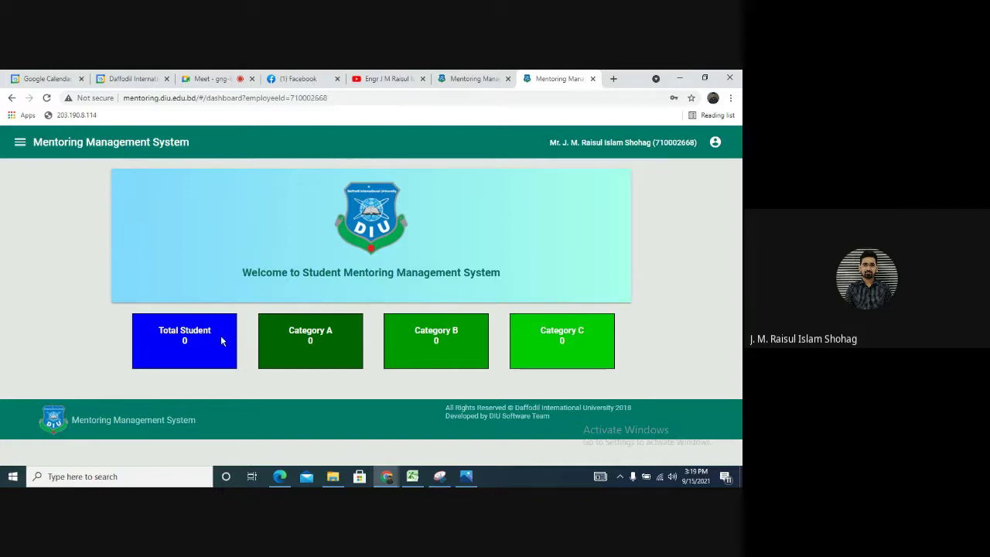
Go to Advisor Access and highlight the total-for-mentoring and completed-student (0) counts
{"action": "left_click", "coordinate": [20, 141]}
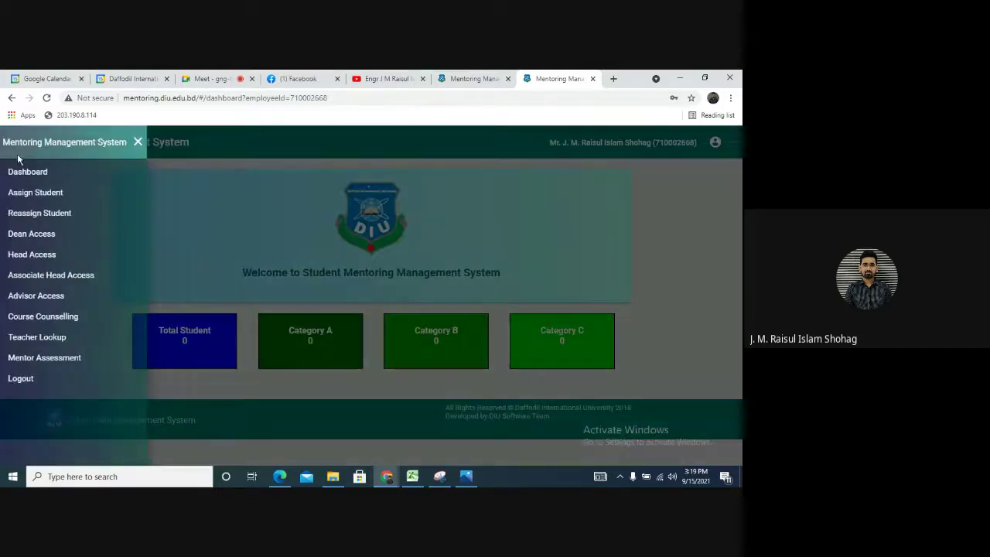
{"action": "left_click", "coordinate": [45, 294]}
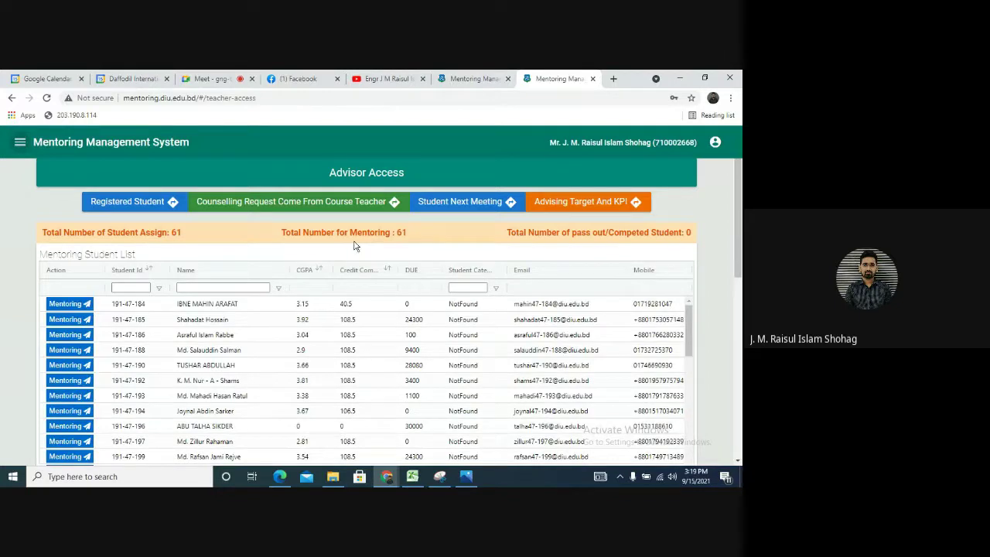
{"action": "triple_click", "coordinate": [405, 233]}
{"action": "left_click", "coordinate": [414, 241]}
{"action": "double_click", "coordinate": [688, 234]}
{"action": "left_click_drag", "start_coordinate": [692, 236], "coordinate": [688, 250]}
{"action": "left_click", "coordinate": [691, 234]}
{"action": "double_click", "coordinate": [688, 232]}
Search course-teacher counselling requests for Fall 2021 and open the pending request's counselling form
{"action": "left_click", "coordinate": [316, 206]}
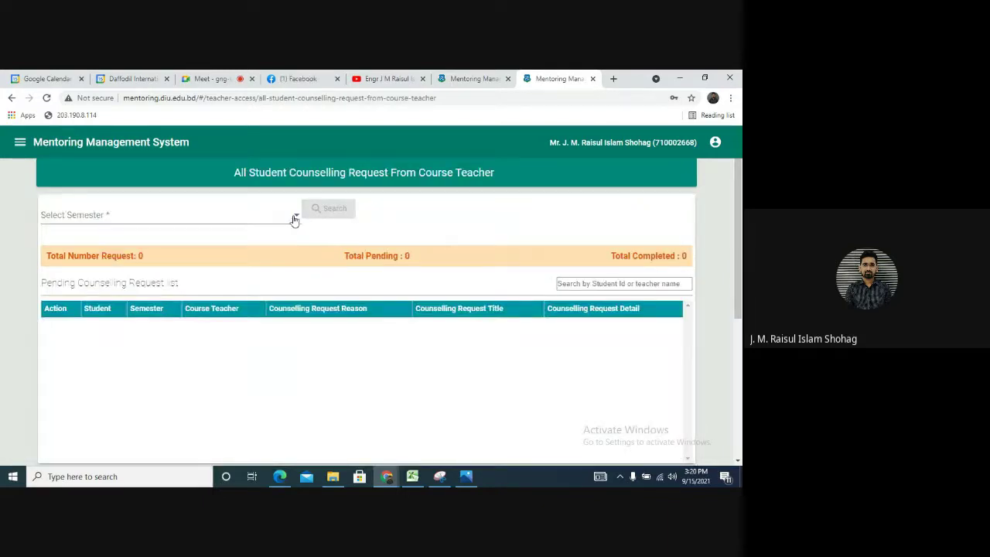
{"action": "left_click", "coordinate": [294, 220]}
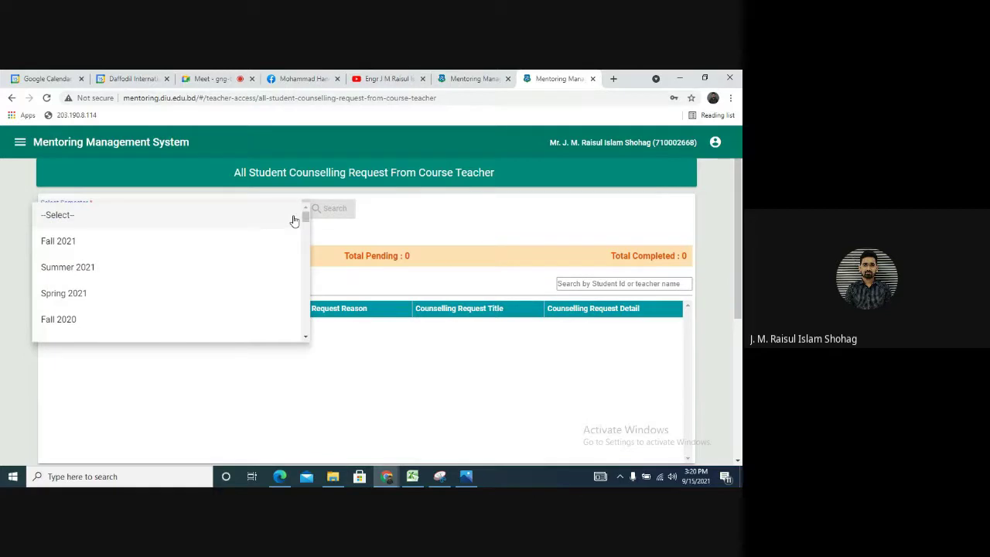
{"action": "left_click", "coordinate": [199, 253]}
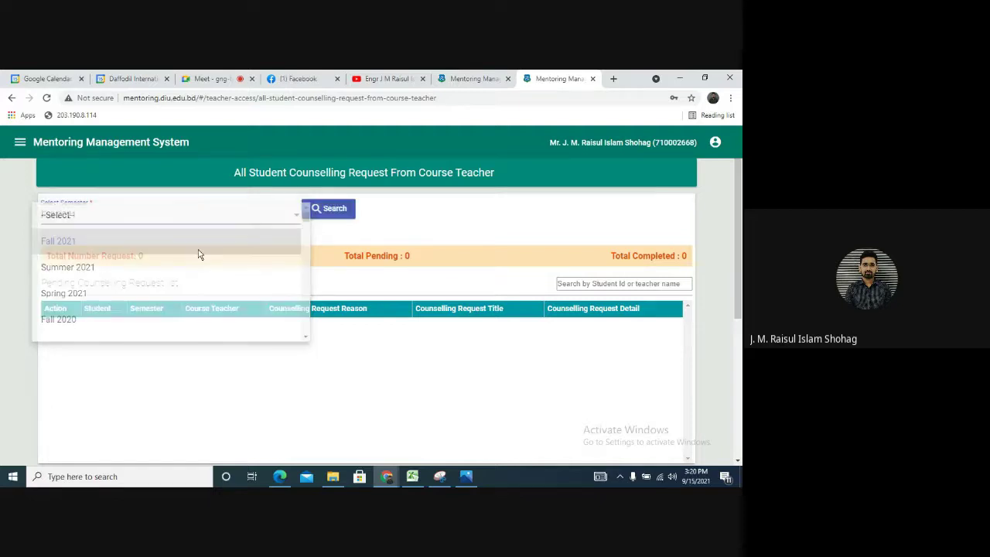
{"action": "left_click", "coordinate": [332, 211]}
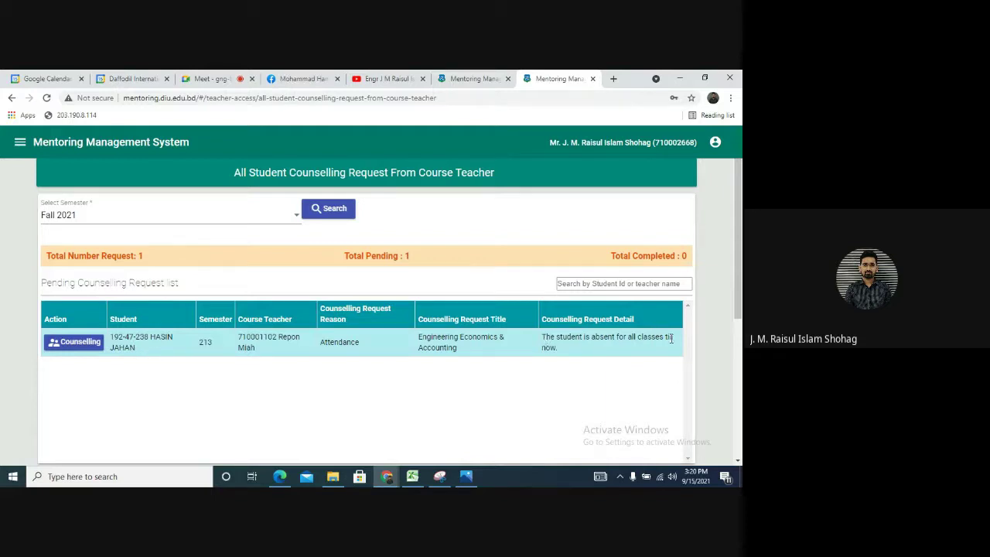
{"action": "left_click", "coordinate": [82, 348]}
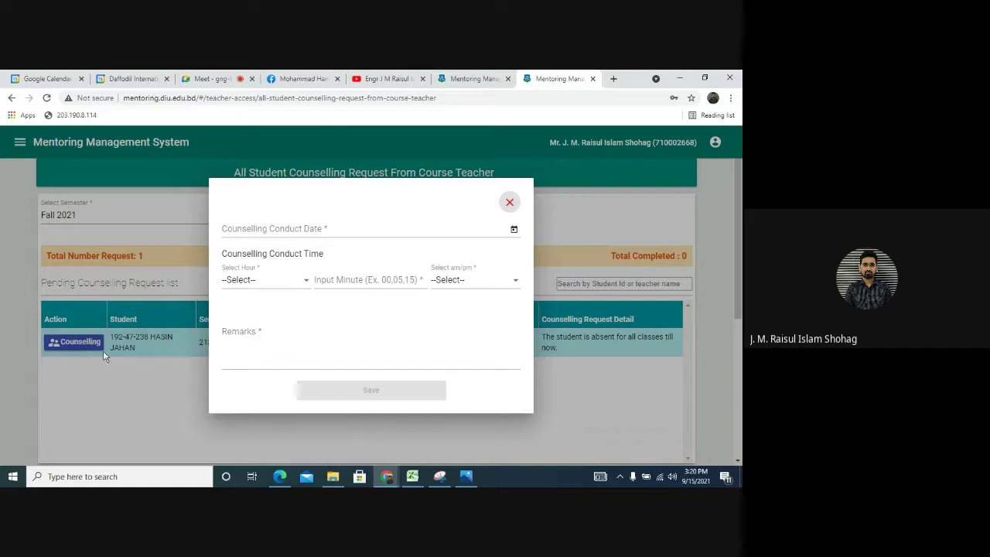
Pick 12 September 2021 as the counselling date and 2:00 pm as the time
{"action": "left_click", "coordinate": [267, 287]}
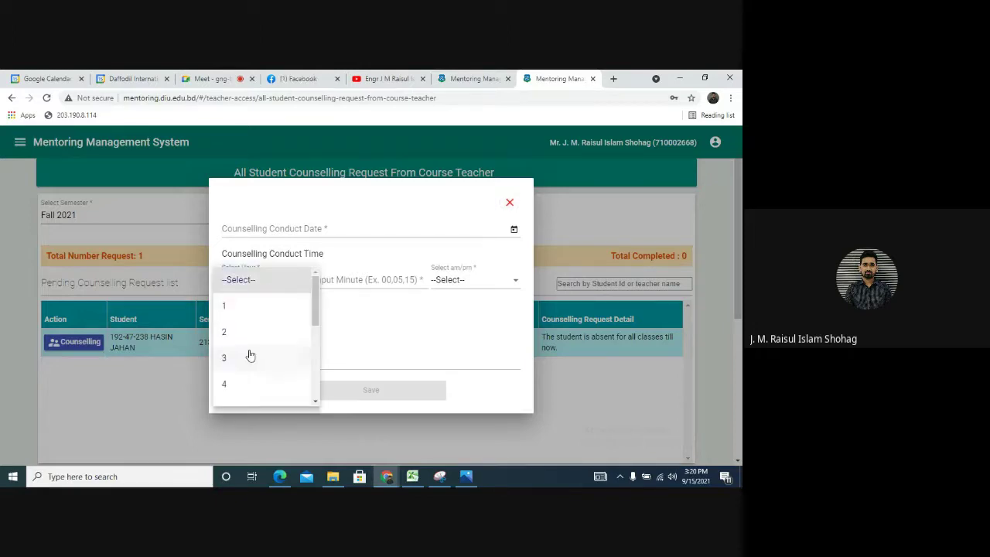
{"action": "left_click", "coordinate": [382, 262]}
{"action": "left_click", "coordinate": [514, 229]}
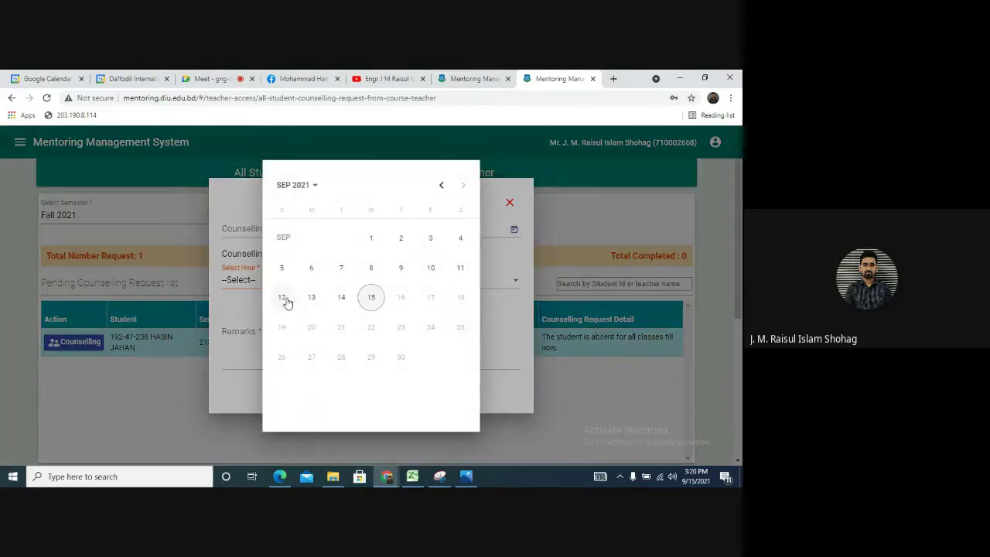
{"action": "left_click", "coordinate": [281, 297]}
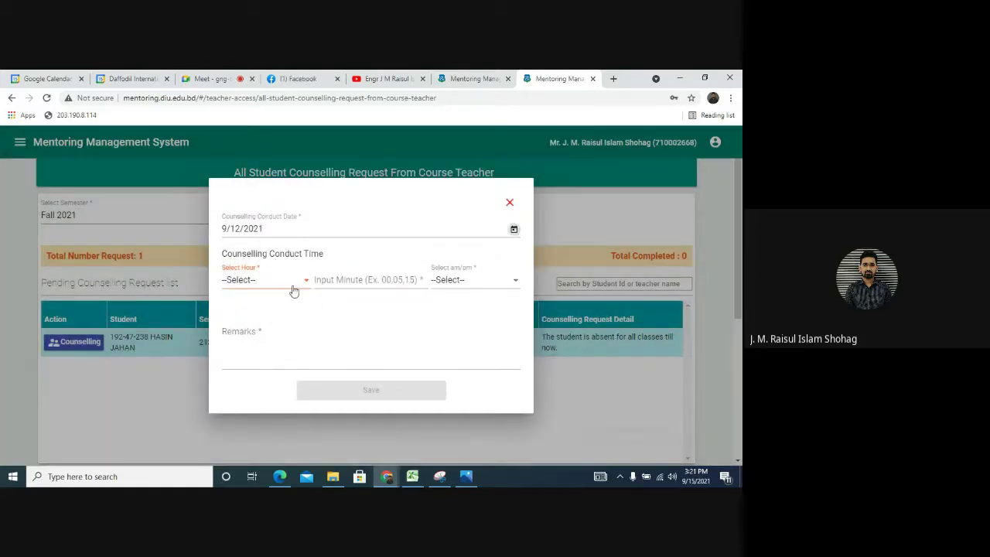
{"action": "left_click", "coordinate": [291, 284]}
{"action": "left_click", "coordinate": [262, 328]}
{"action": "left_click", "coordinate": [353, 281]}
{"action": "type", "text": "00"}
{"action": "left_click", "coordinate": [456, 281]}
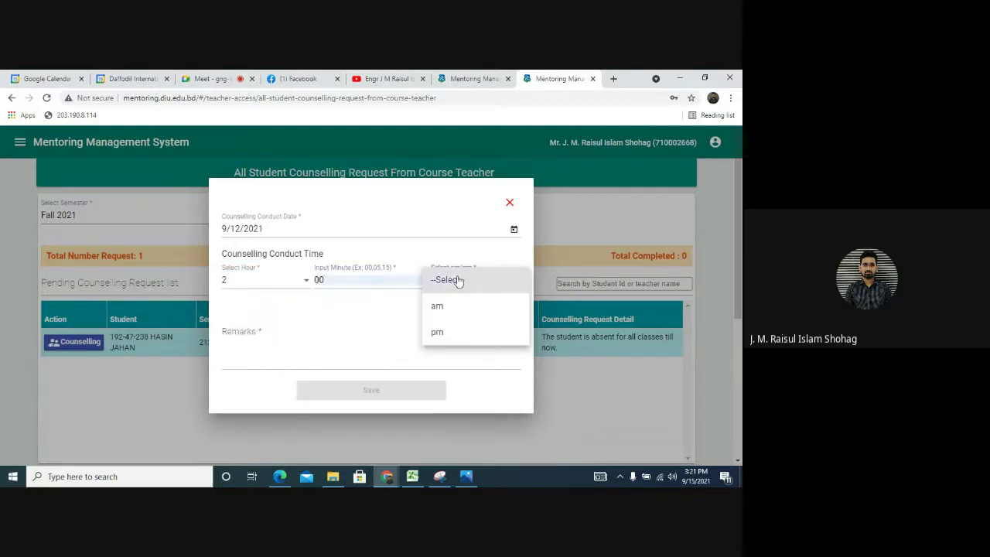
{"action": "left_click", "coordinate": [459, 332]}
{"action": "left_click", "coordinate": [223, 362]}
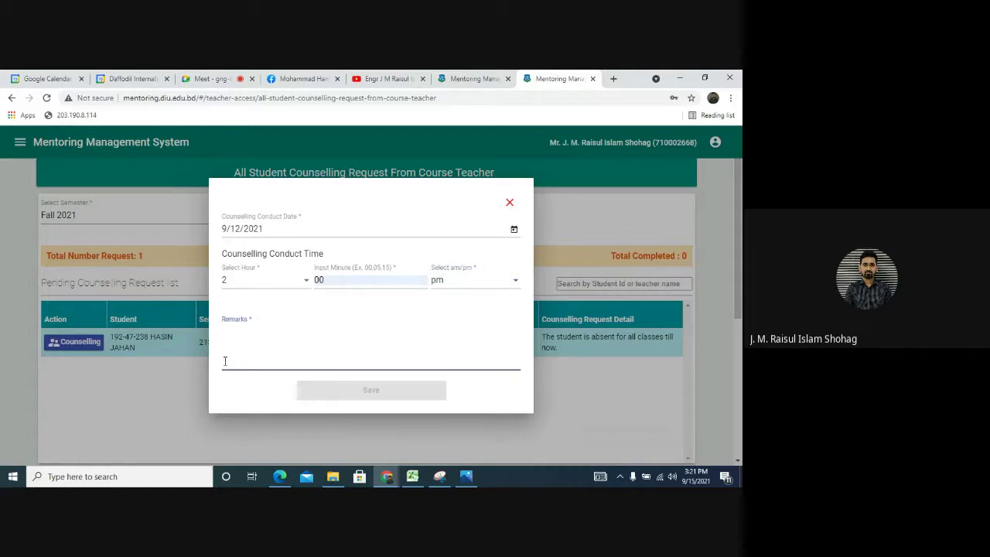
Start the remarks while closing the Facebook tab, notifications and the extra Edge login window
{"action": "type", "text": "He"}
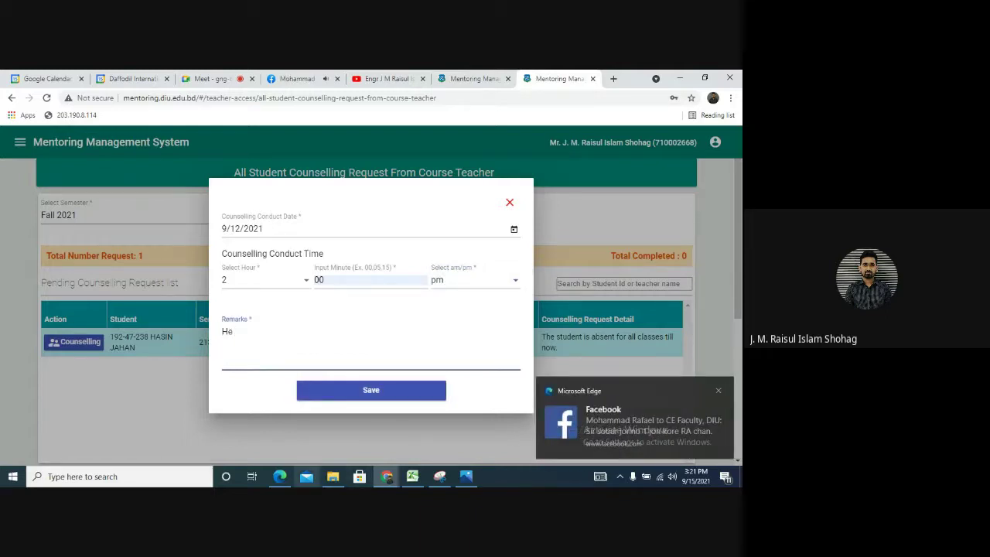
{"action": "left_click", "coordinate": [717, 390]}
{"action": "left_click", "coordinate": [321, 348]}
{"action": "left_click", "coordinate": [326, 78]}
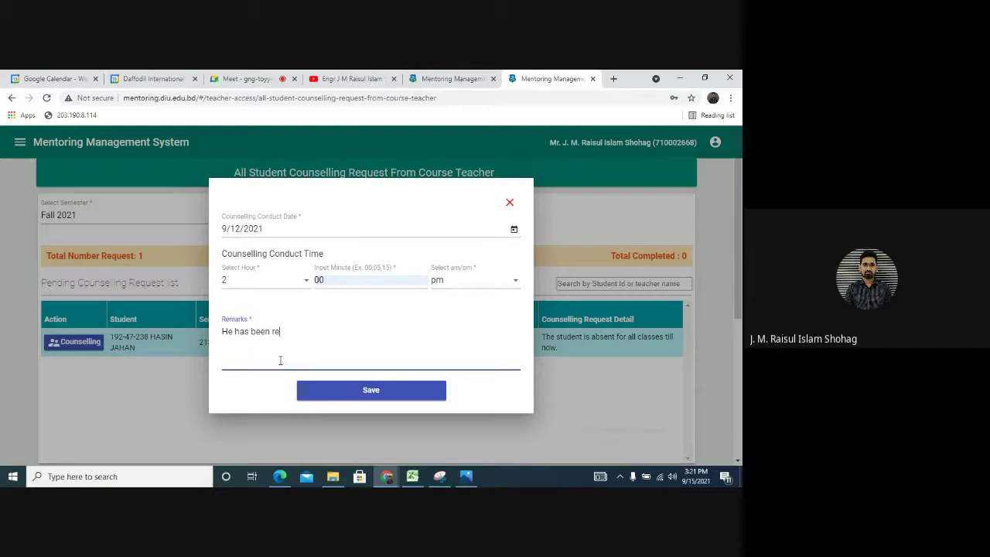
{"action": "type", "text": "ered to Fall"}
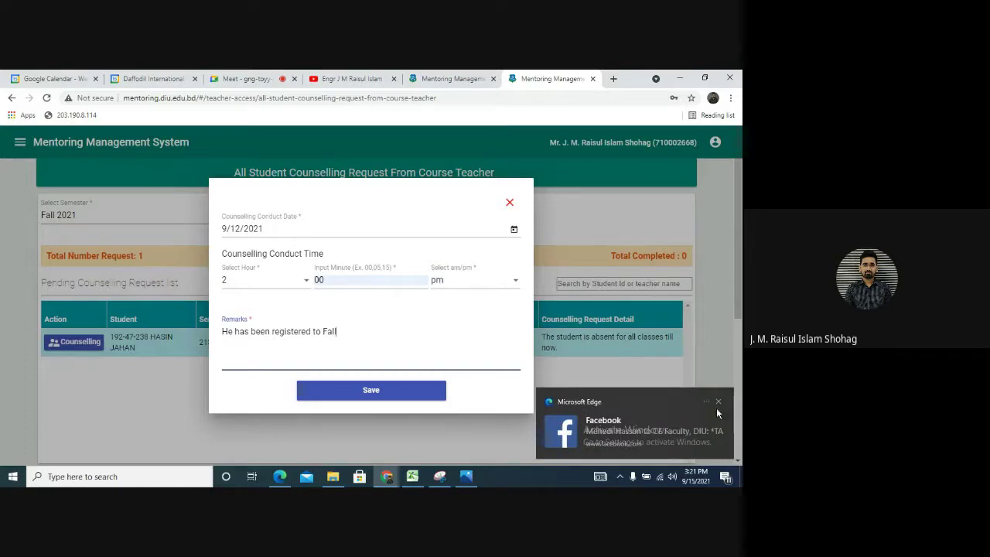
{"action": "left_click", "coordinate": [718, 401]}
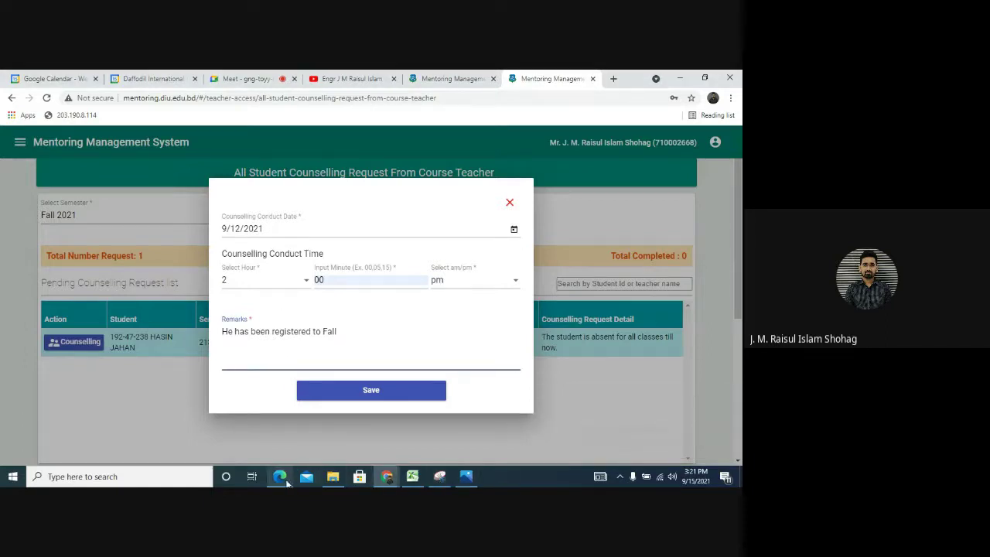
{"action": "mouse_move", "coordinate": [286, 482]}
{"action": "left_click", "coordinate": [280, 424]}
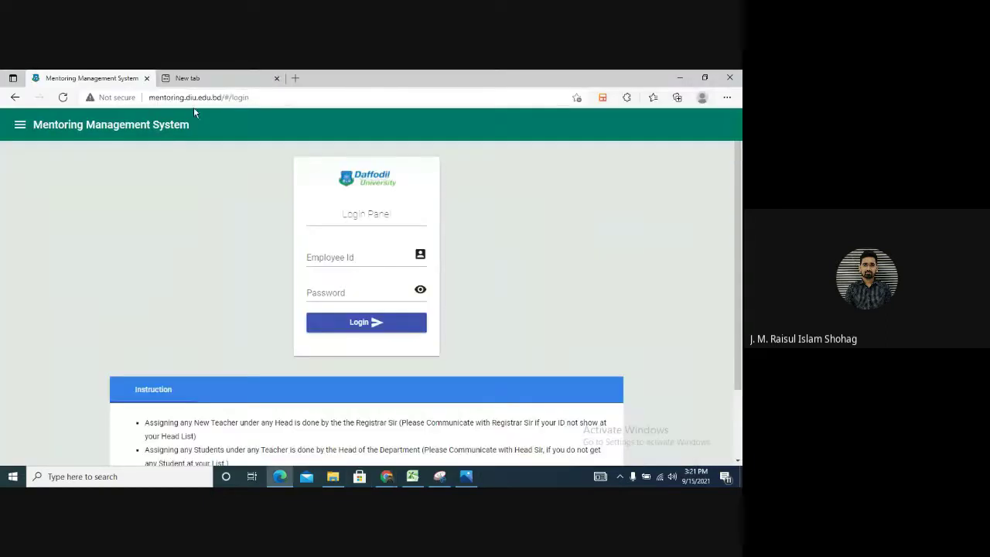
{"action": "left_click", "coordinate": [727, 77]}
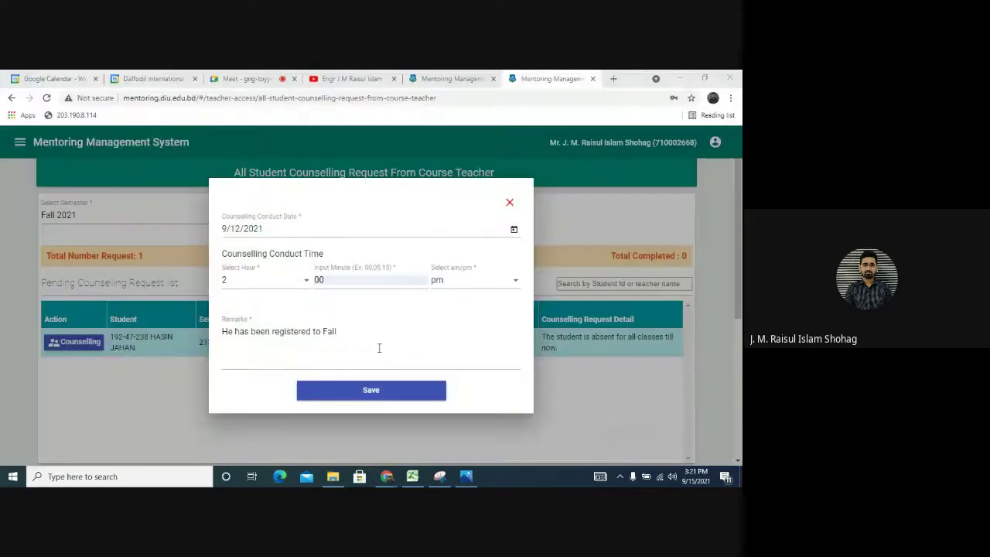
Finish the remarks noting he will continue with the 203 batch, and save the record
{"action": "left_click", "coordinate": [343, 332]}
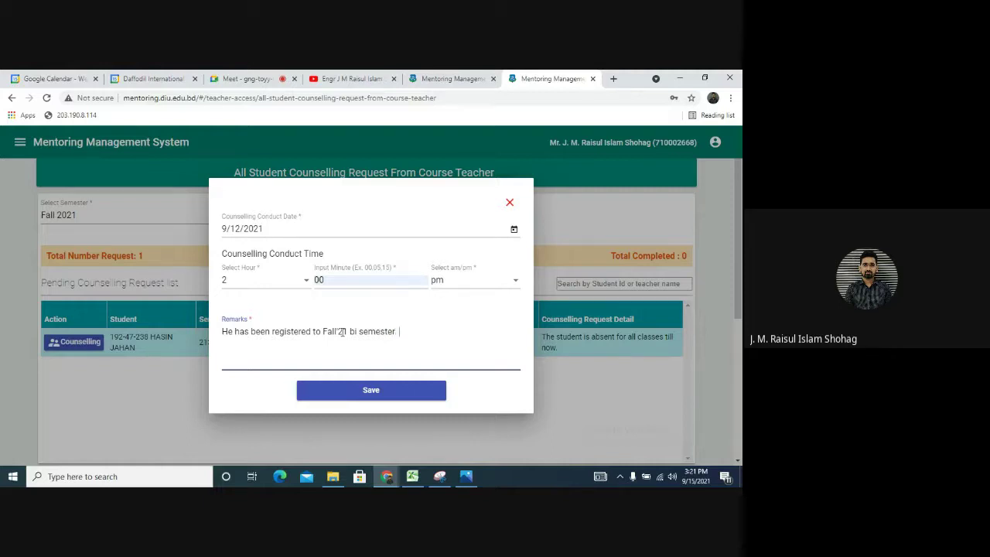
{"action": "type", "text": "He will continue 203 batch"}
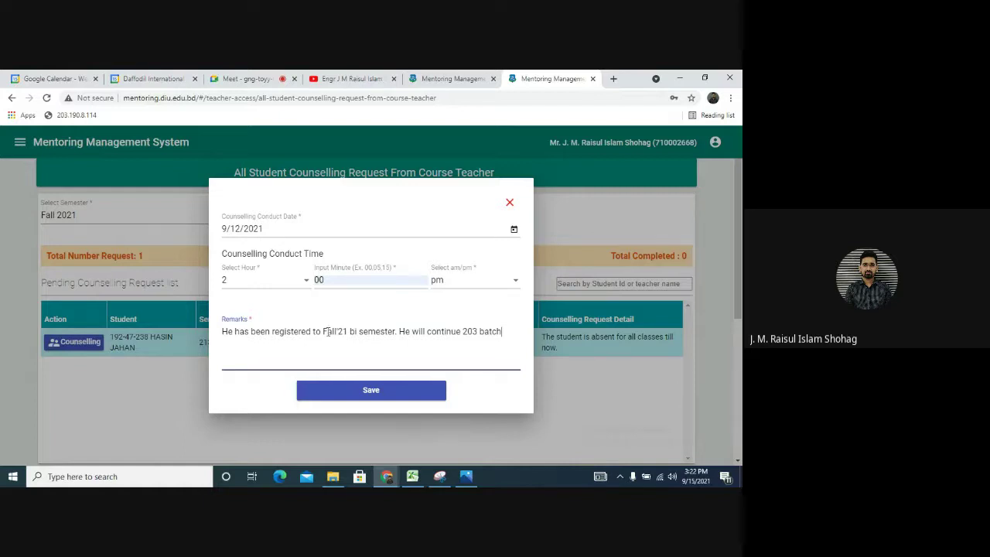
{"action": "left_click", "coordinate": [366, 396]}
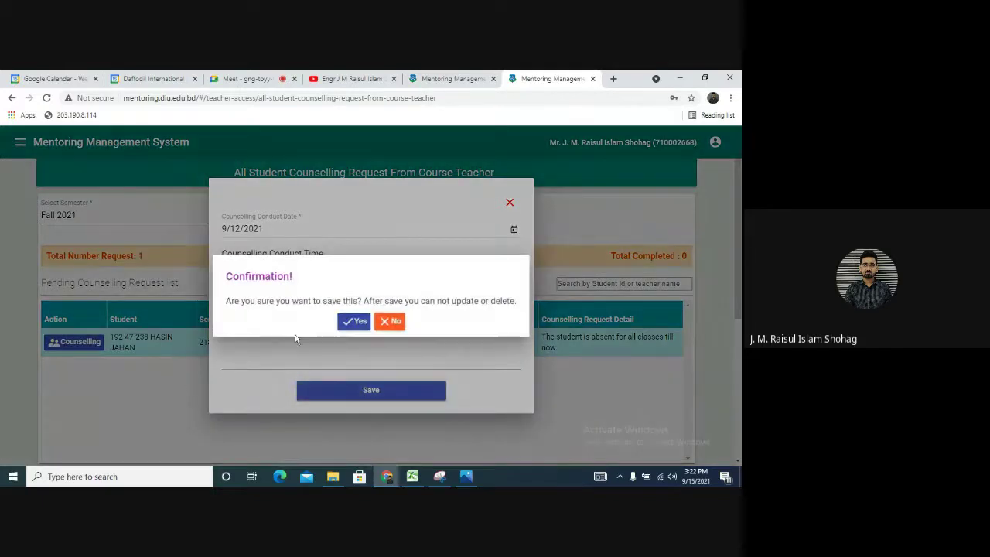
Confirm with Yes so Fall 2021 shows 0 pending and 1 completed request
{"action": "left_click", "coordinate": [358, 322]}
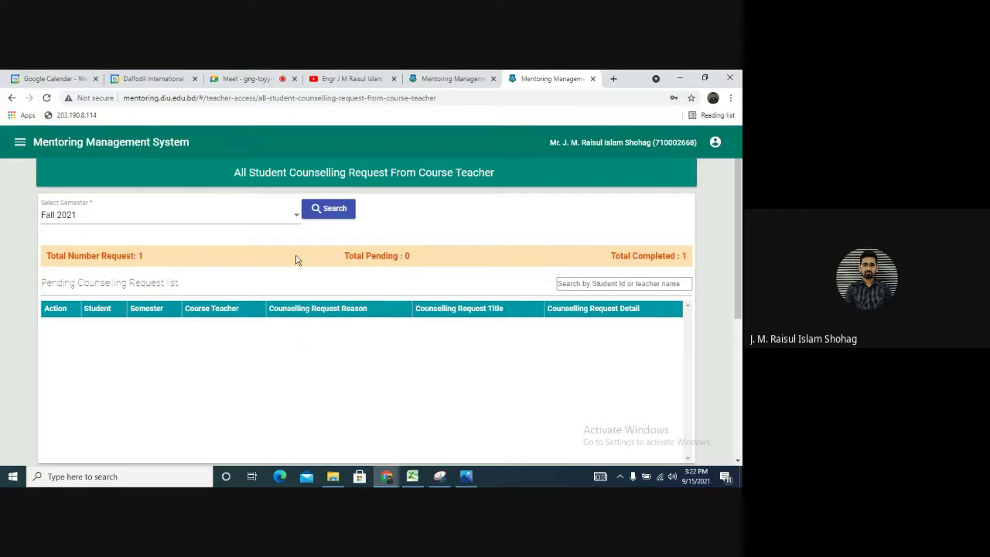
Switch the semester to Summer 2021 and search, loading 31 requests (6 pending, 25 completed)
{"action": "left_click", "coordinate": [294, 222]}
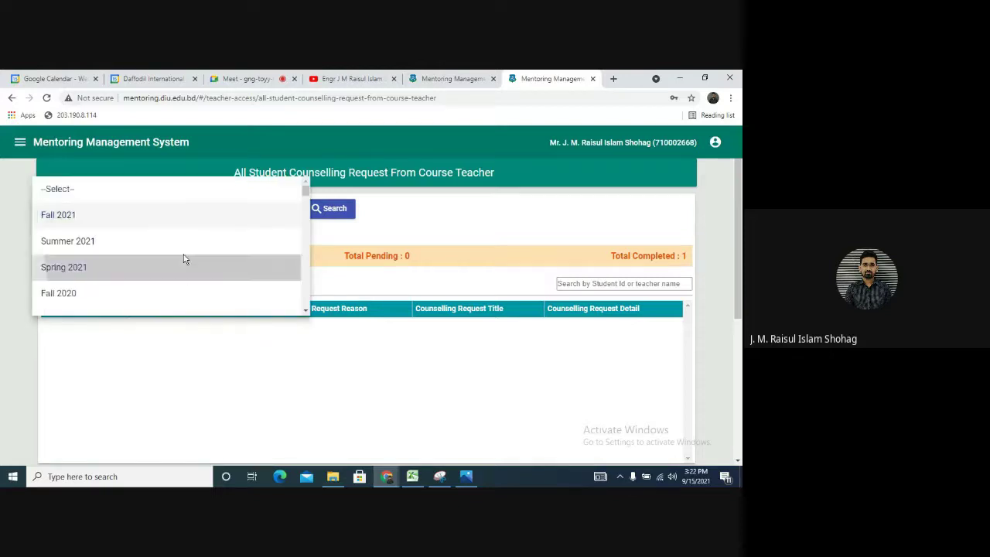
{"action": "left_click", "coordinate": [186, 260]}
{"action": "left_click", "coordinate": [222, 220]}
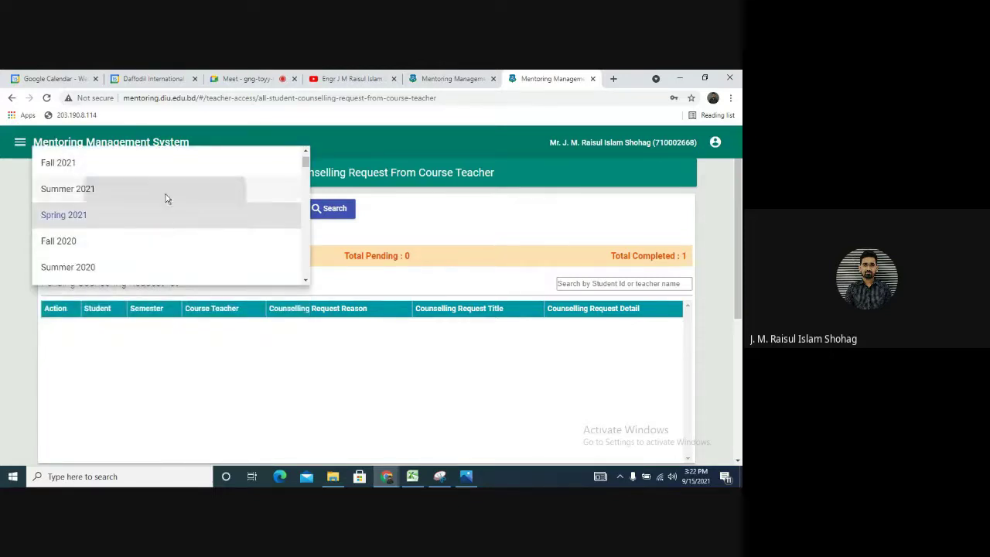
{"action": "left_click", "coordinate": [163, 192]}
{"action": "left_click", "coordinate": [328, 209]}
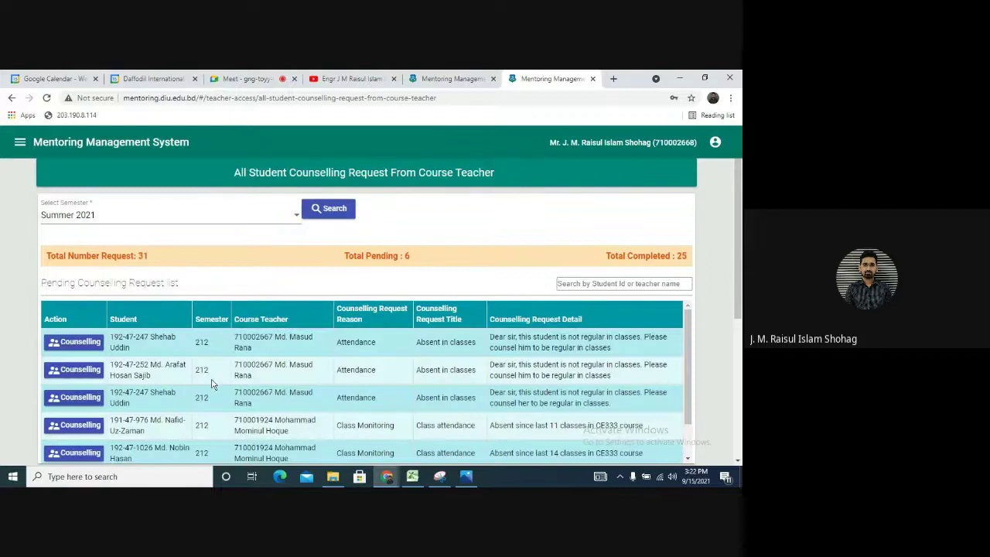
{"action": "scroll", "coordinate": [213, 375], "scroll_direction": "down", "scroll_amount": 2}
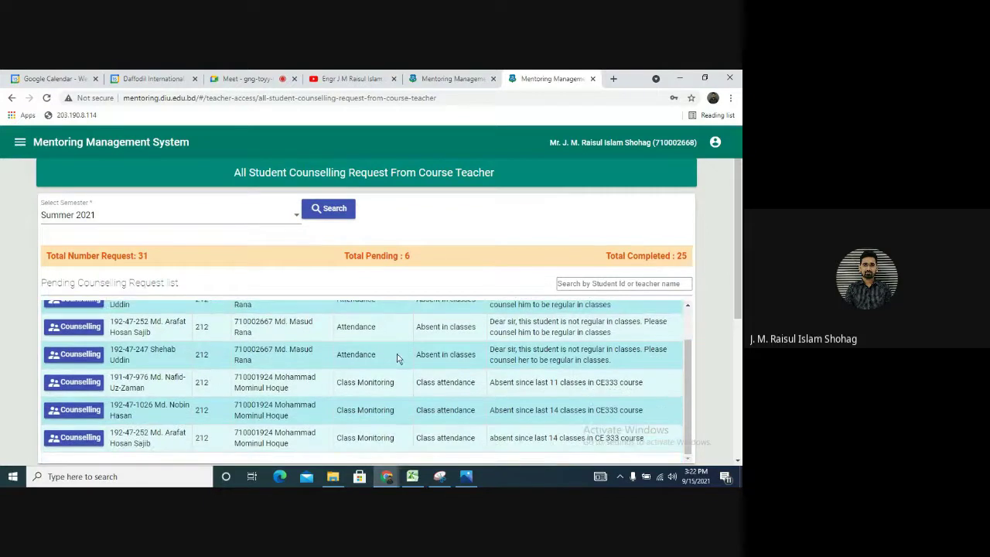
{"action": "scroll", "coordinate": [586, 332], "scroll_direction": "up", "scroll_amount": 2}
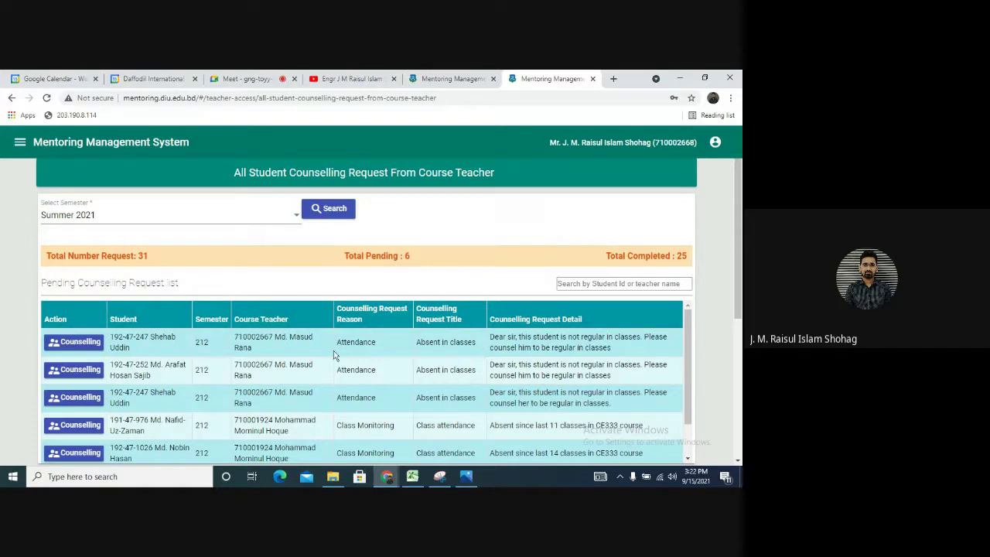
Open the first Summer 2021 request's counselling form, then close it without saving
{"action": "left_click", "coordinate": [73, 342]}
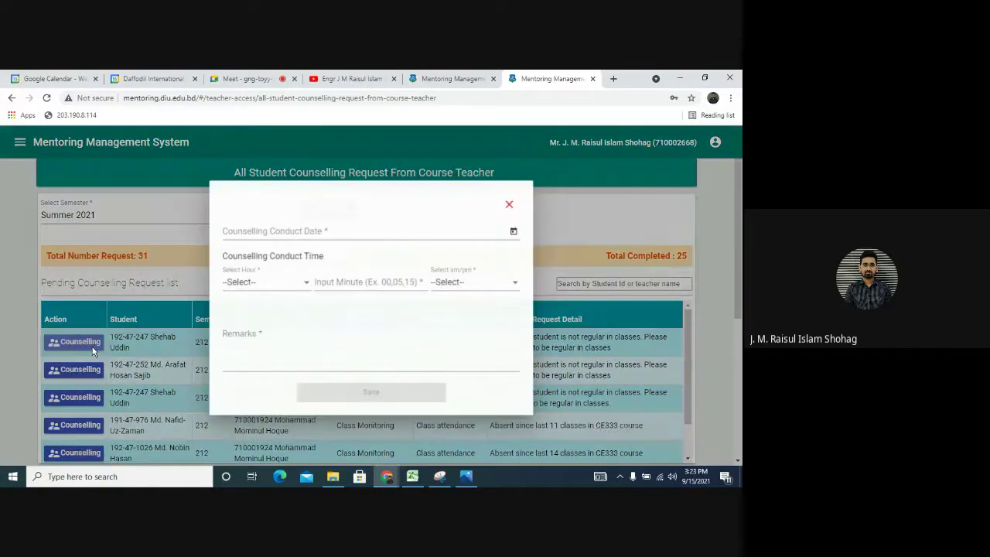
{"action": "left_click", "coordinate": [325, 227]}
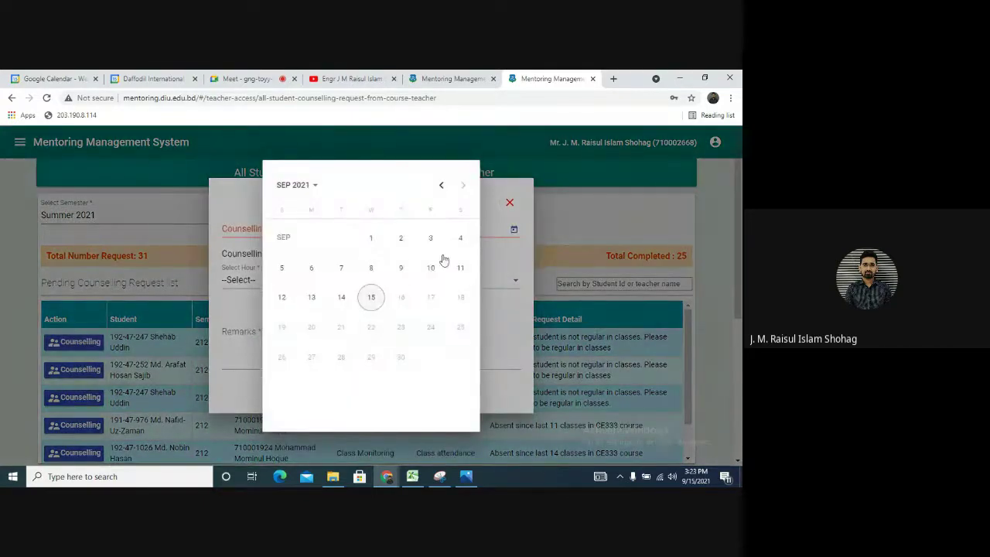
{"action": "left_click", "coordinate": [508, 203]}
{"action": "left_click", "coordinate": [509, 202]}
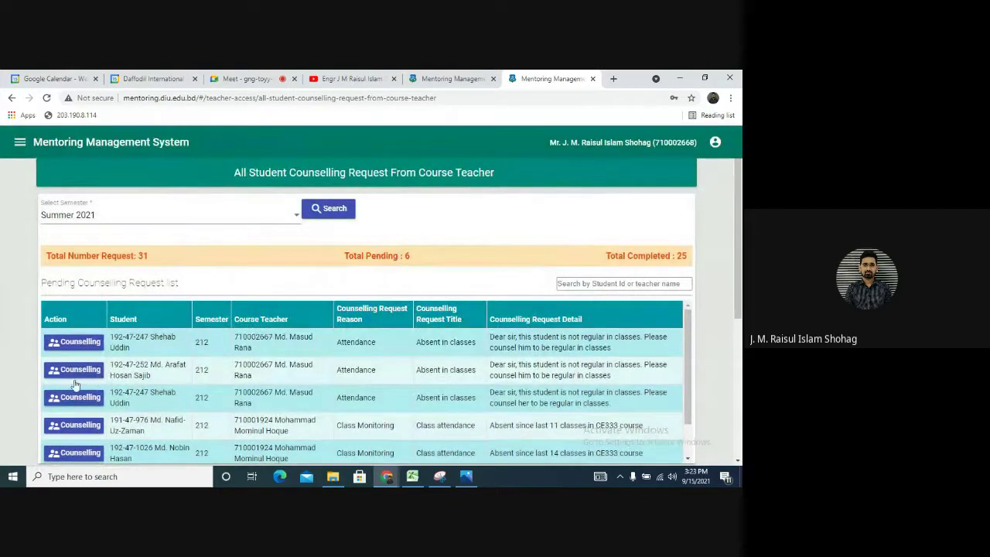
Scroll through the request list, then return to the Advisor Access page
{"action": "scroll", "coordinate": [93, 382], "scroll_direction": "down", "scroll_amount": 2}
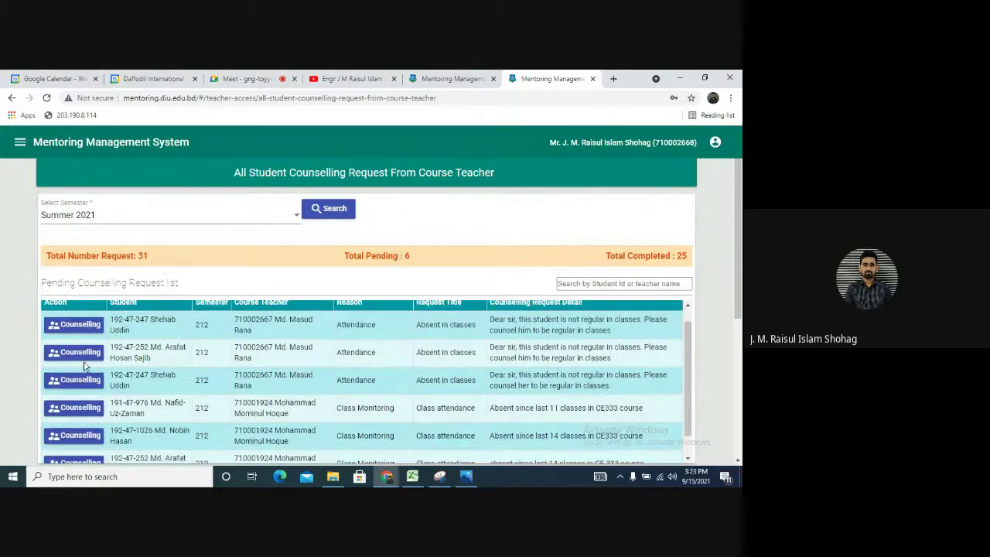
{"action": "scroll", "coordinate": [155, 382], "scroll_direction": "up", "scroll_amount": 2}
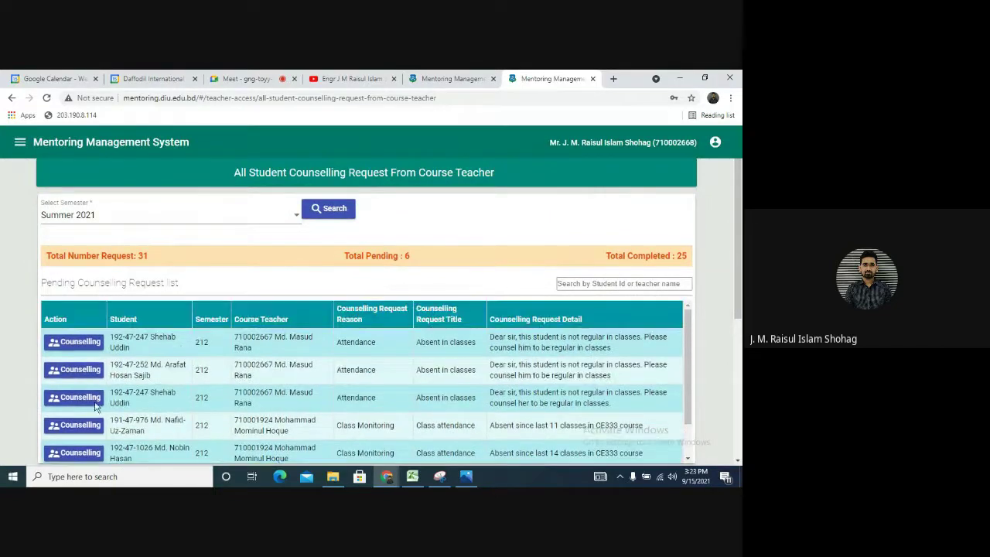
{"action": "scroll", "coordinate": [145, 410], "scroll_direction": "down", "scroll_amount": 2}
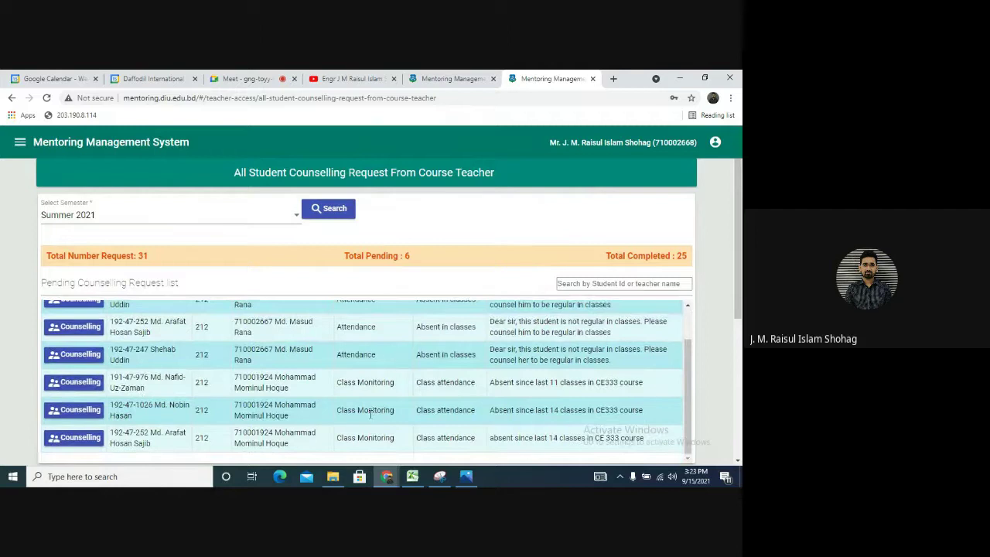
{"action": "scroll", "coordinate": [183, 380], "scroll_direction": "up", "scroll_amount": 2}
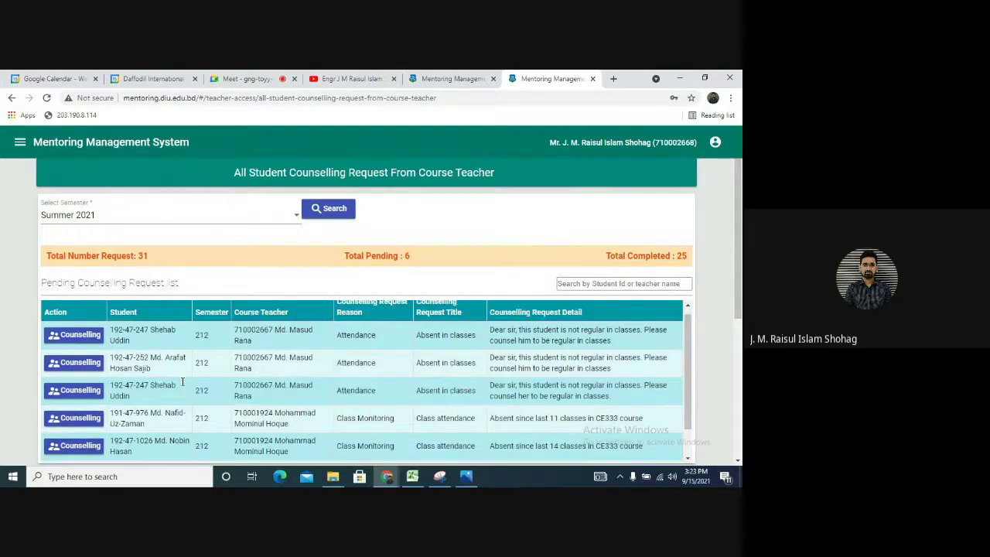
{"action": "scroll", "coordinate": [111, 363], "scroll_direction": "down", "scroll_amount": 2}
{"action": "scroll", "coordinate": [100, 361], "scroll_direction": "up", "scroll_amount": 2}
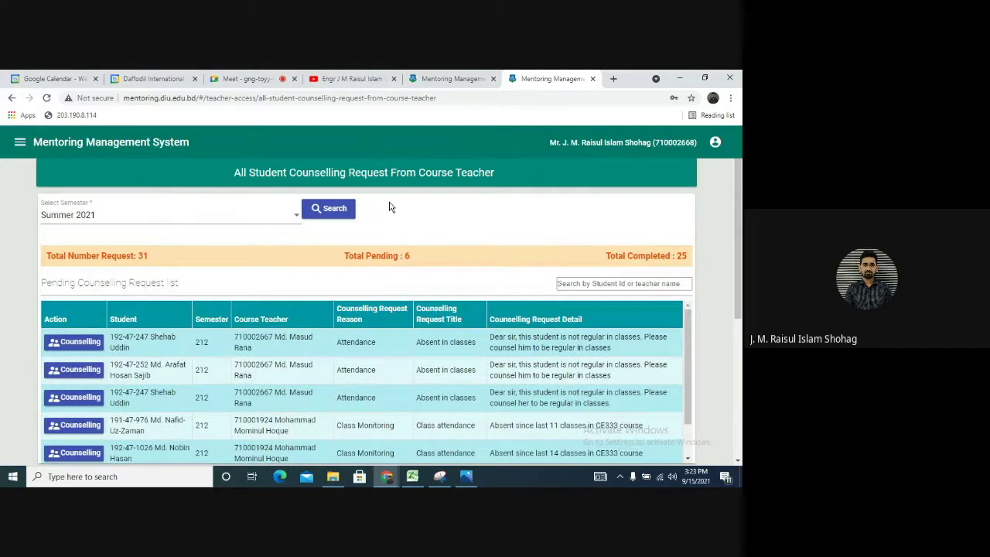
{"action": "left_click", "coordinate": [20, 142]}
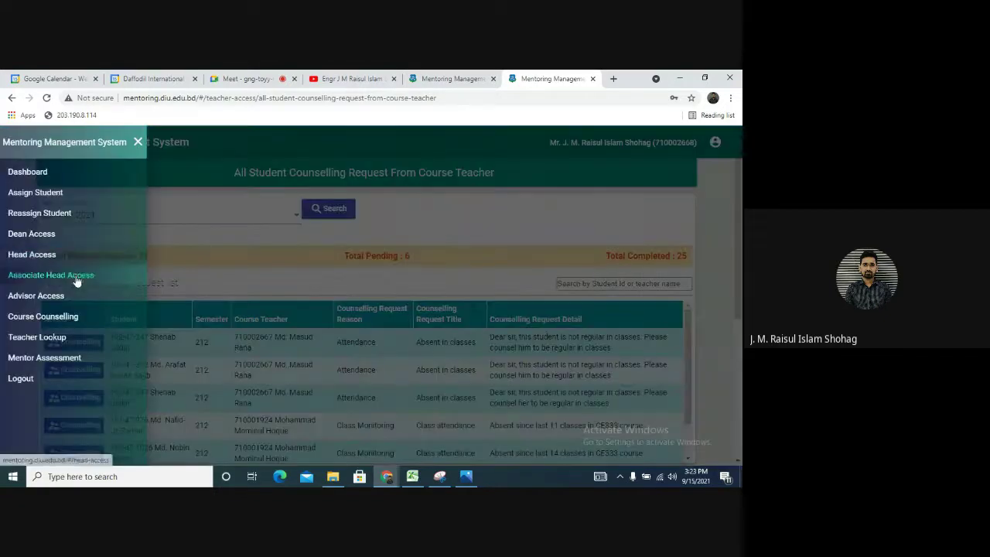
{"action": "left_click", "coordinate": [76, 302]}
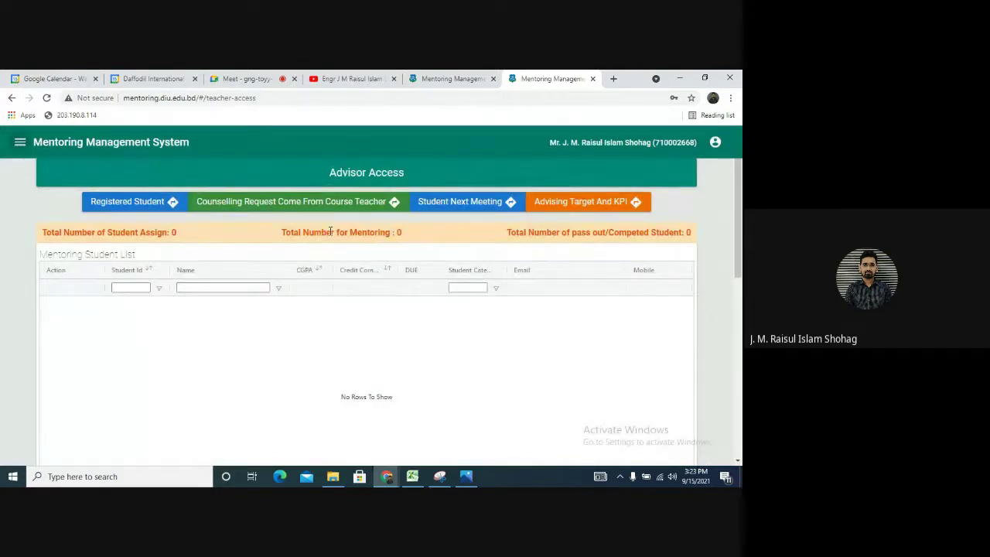
Load the Registered Student list of 61 assigned students and scroll through the table
{"action": "left_click", "coordinate": [133, 204]}
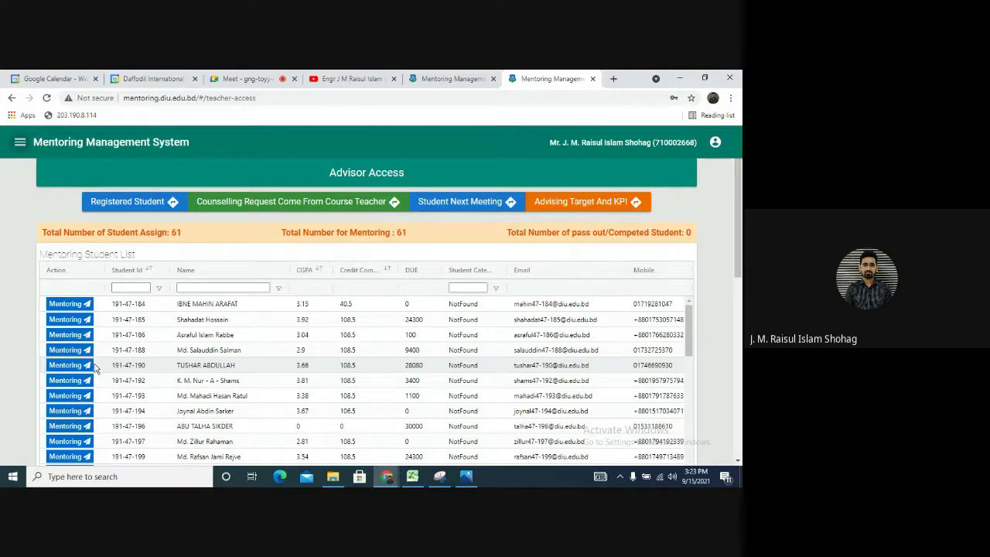
{"action": "scroll", "coordinate": [94, 369], "scroll_direction": "down", "scroll_amount": 1}
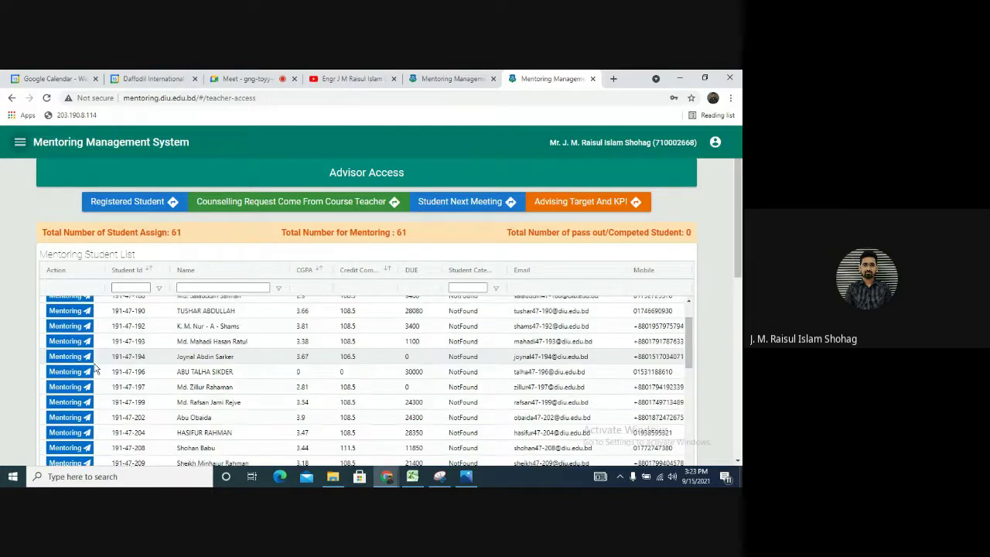
{"action": "scroll", "coordinate": [164, 378], "scroll_direction": "down", "scroll_amount": 1}
{"action": "scroll", "coordinate": [164, 378], "scroll_direction": "down", "scroll_amount": 4}
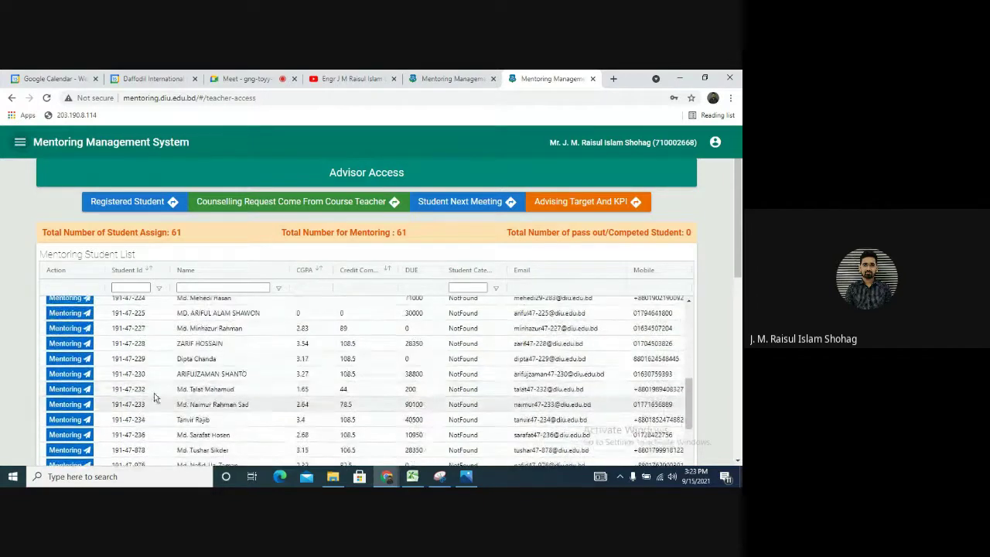
Open a listed student's Meeting With Student form and filter its meeting list to Fall 2021
{"action": "left_click", "coordinate": [74, 388]}
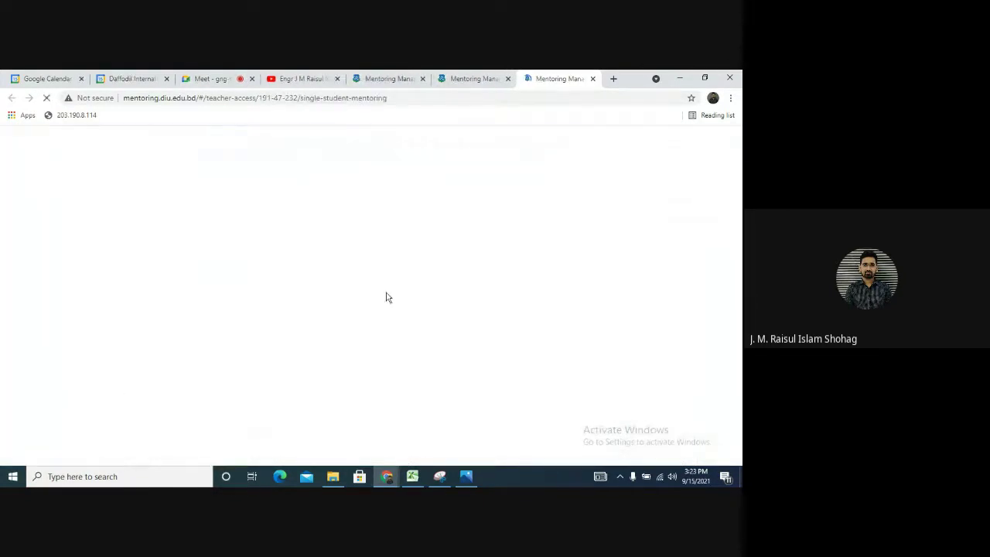
{"action": "left_click", "coordinate": [221, 205]}
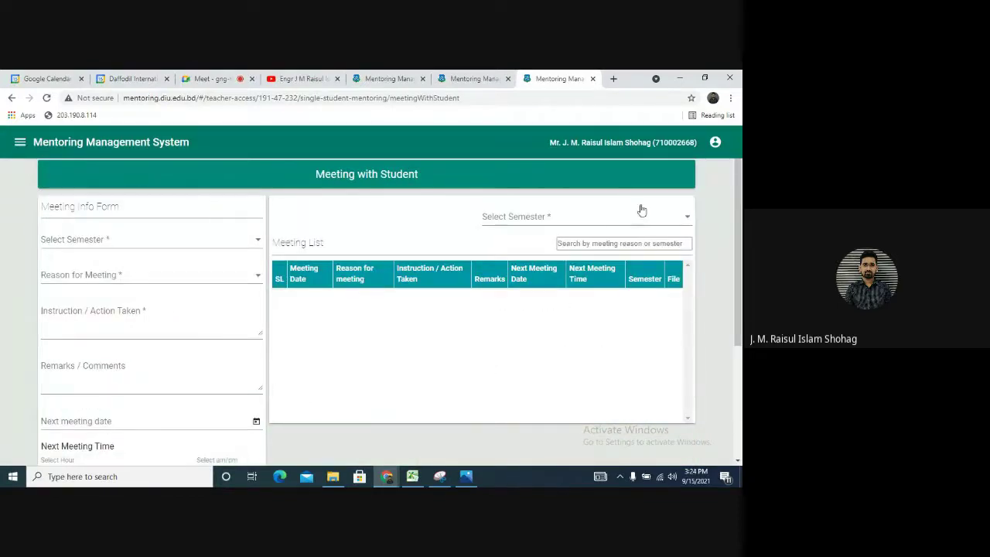
{"action": "left_click", "coordinate": [611, 220]}
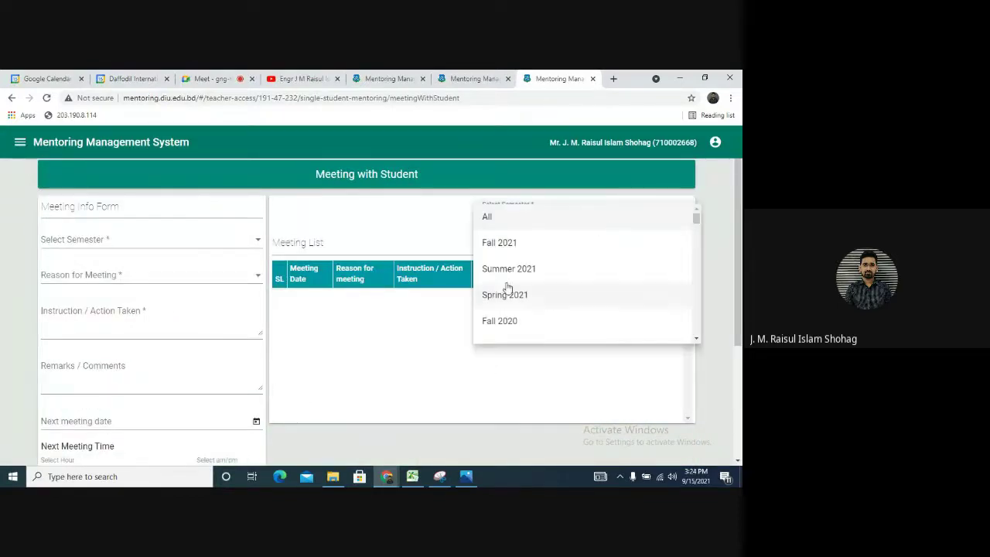
{"action": "left_click", "coordinate": [517, 242]}
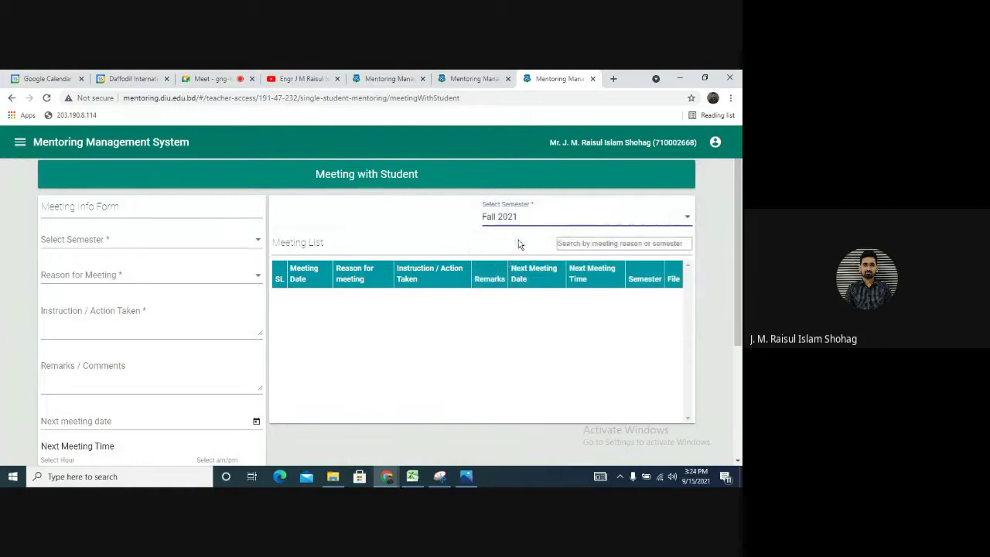
Set the new meeting's semester to Fall 2021 and its reason to Registration
{"action": "left_click", "coordinate": [207, 243]}
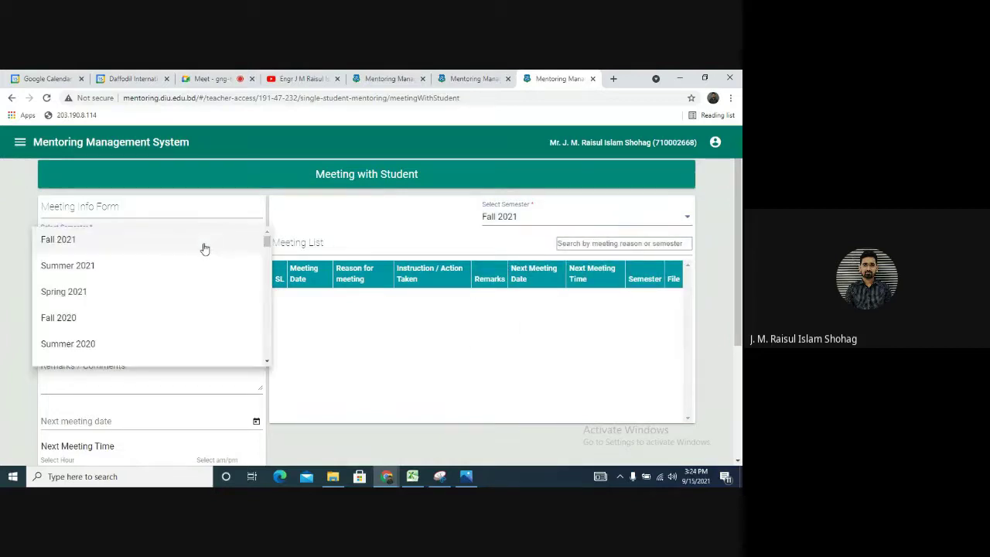
{"action": "left_click", "coordinate": [147, 246]}
{"action": "left_click", "coordinate": [132, 282]}
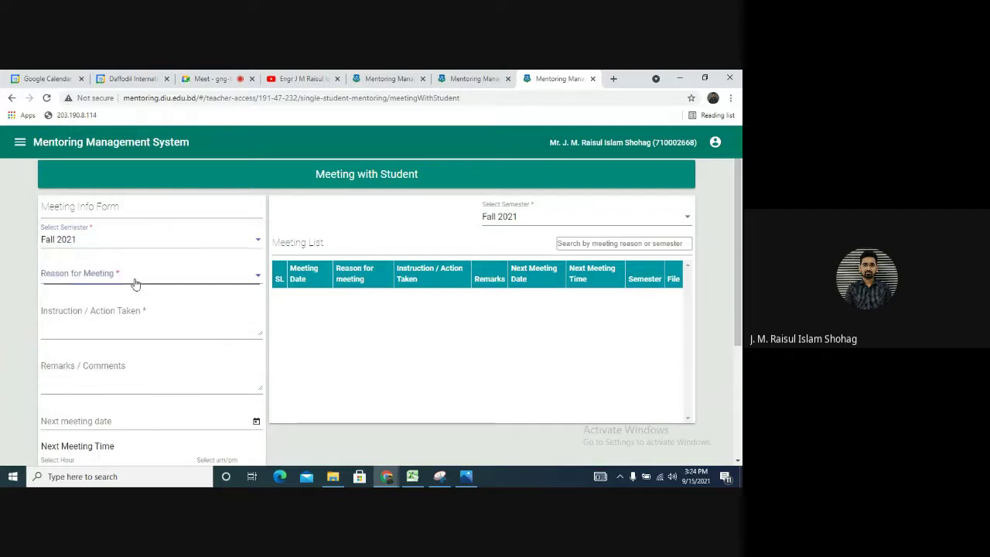
{"action": "scroll", "coordinate": [128, 363], "scroll_direction": "down", "scroll_amount": 3}
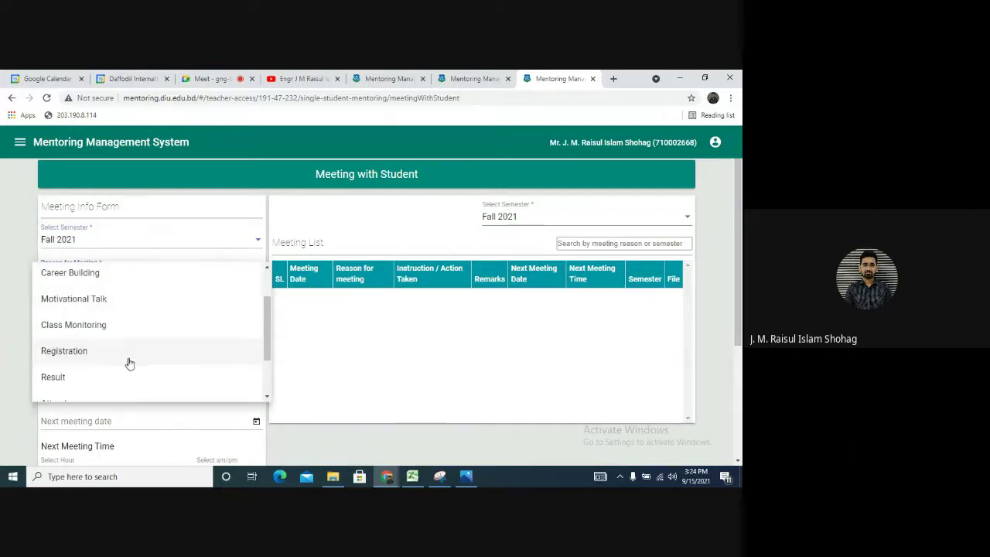
{"action": "left_click", "coordinate": [126, 299]}
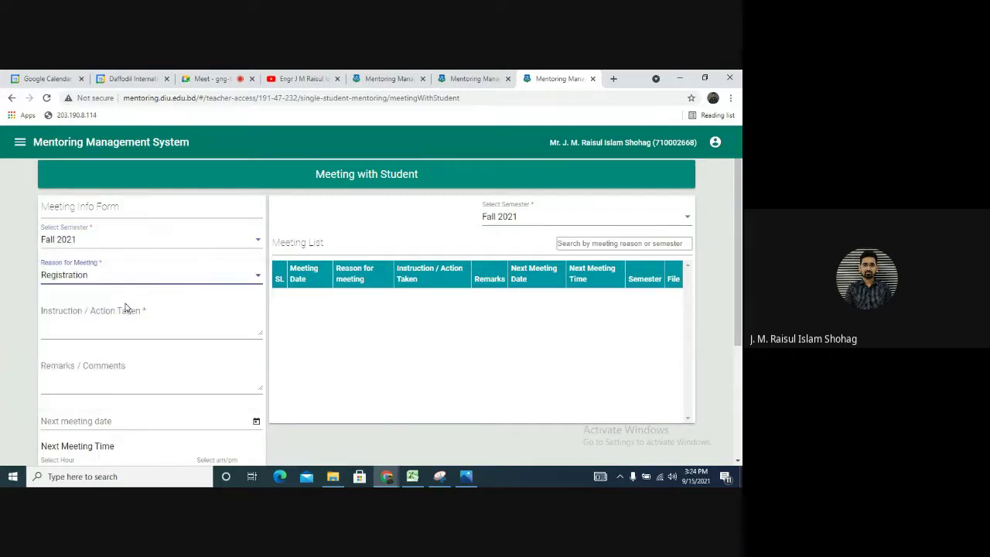
{"action": "left_click", "coordinate": [101, 329]}
Enter the action taken: 'He has successfully come back to study after a long time. He will continue from Fall'
{"action": "type", "text": "He has"}
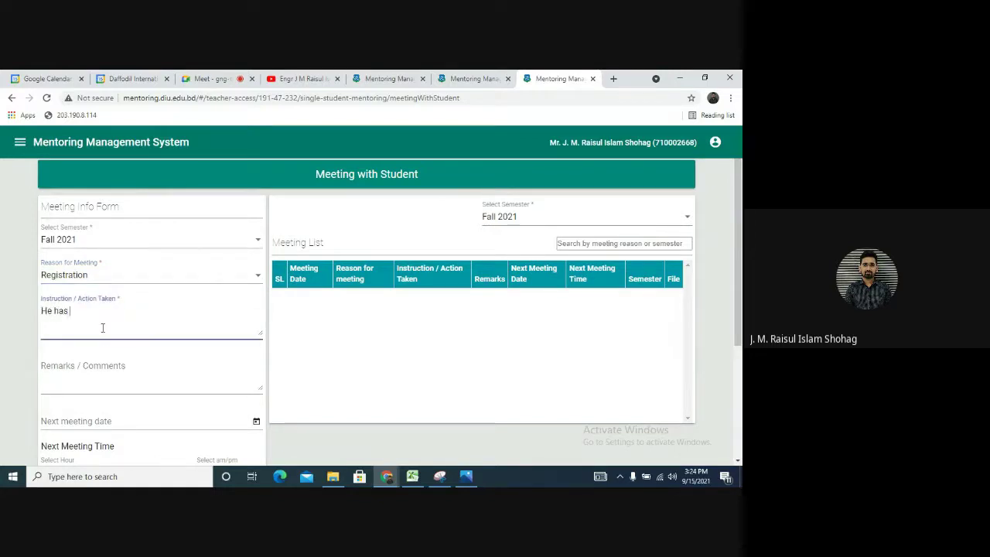
{"action": "type", "text": " successfully come back to"}
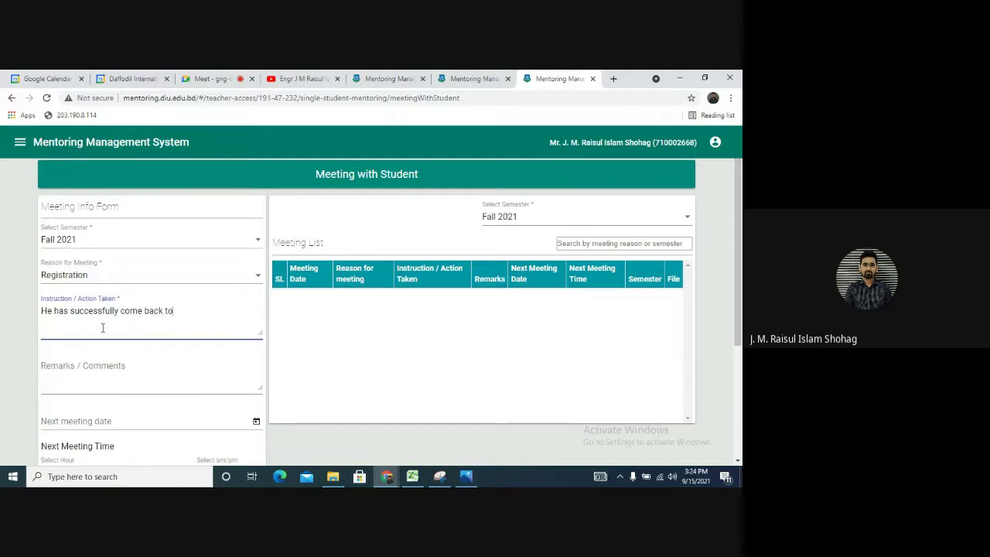
{"action": "type", "text": " study after"}
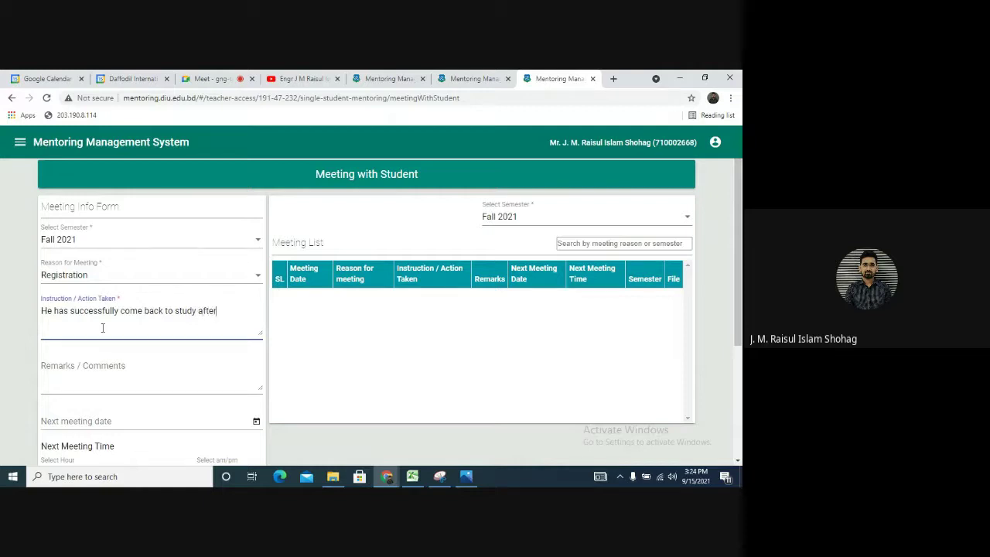
{"action": "type", "text": " a long time. He will contin"}
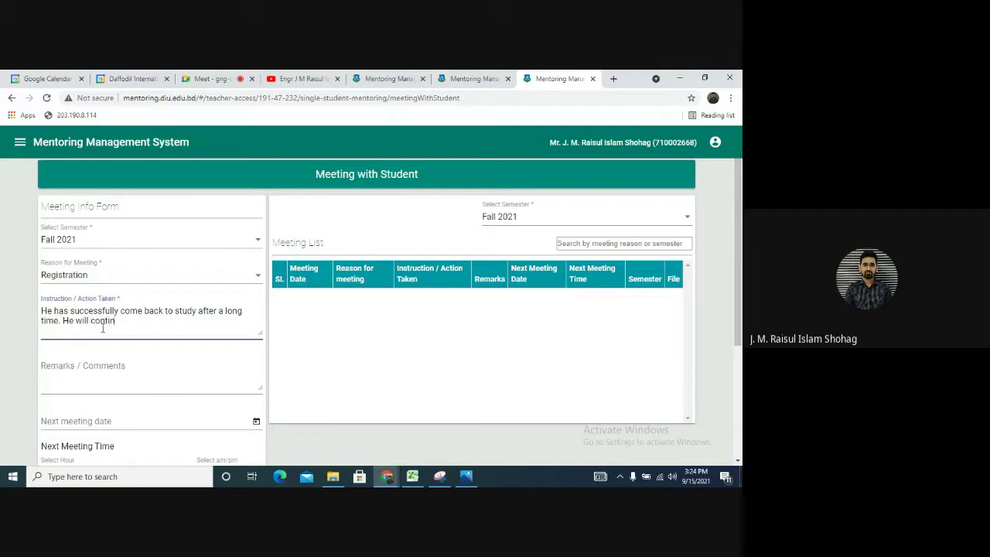
{"action": "type", "text": "ue from Fall"}
{"action": "key", "text": "BackSpace"}
{"action": "key", "text": "BackSpace"}
Finish the action note with Fall'21 and begin the remark 'He has already re...'
{"action": "type", "text": "'21"}
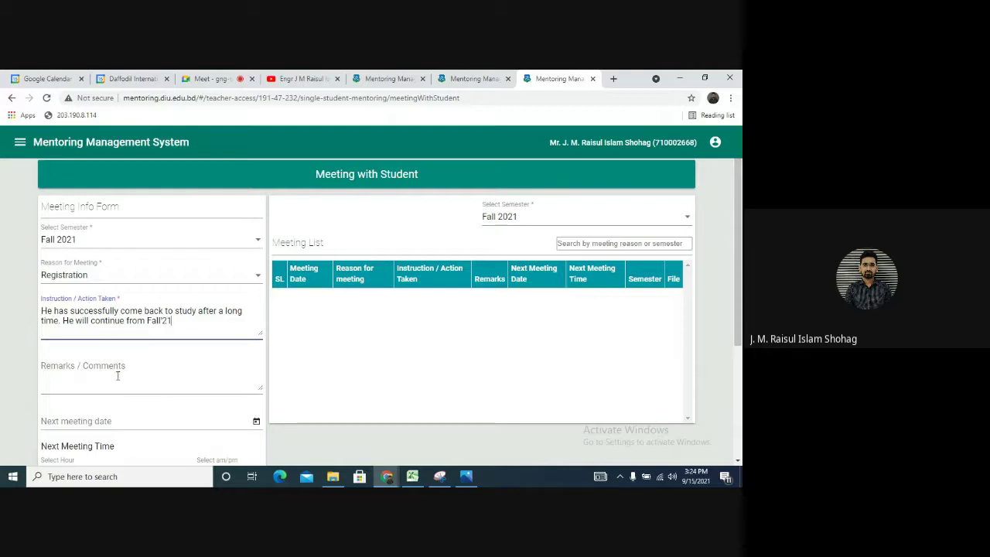
{"action": "left_click", "coordinate": [112, 388]}
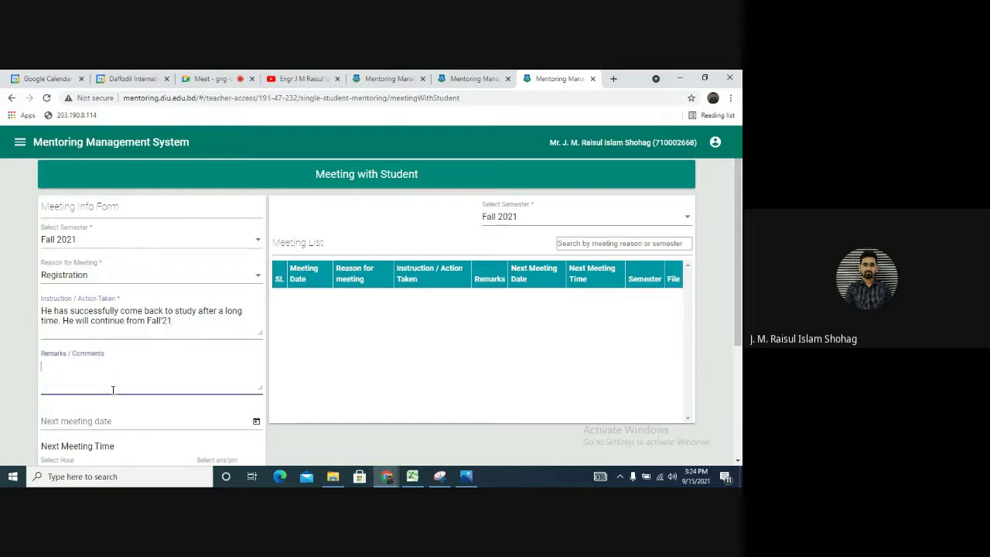
{"action": "type", "text": "He has already reg"}
{"action": "type", "text": "istr"}
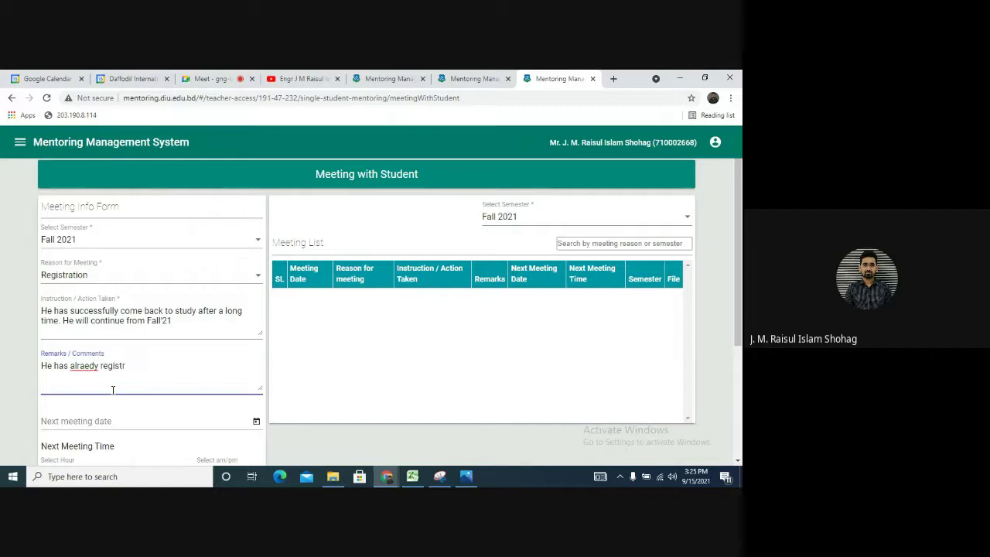
{"action": "key", "text": "BackSpace"}
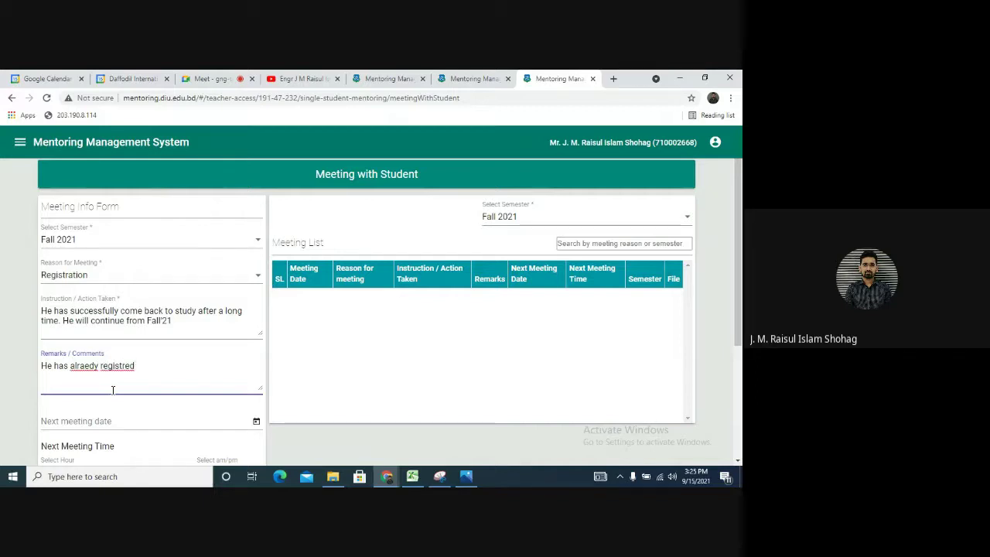
Fix the typos and complete the remark 'He has already registered for Fall'21 & paid 1,04,000/- in total'
{"action": "left_click", "coordinate": [90, 367]}
{"action": "key", "text": "BackSpace"}
{"action": "type", "text": "a"}
{"action": "left_click", "coordinate": [122, 366]}
{"action": "type", "text": "egistered"}
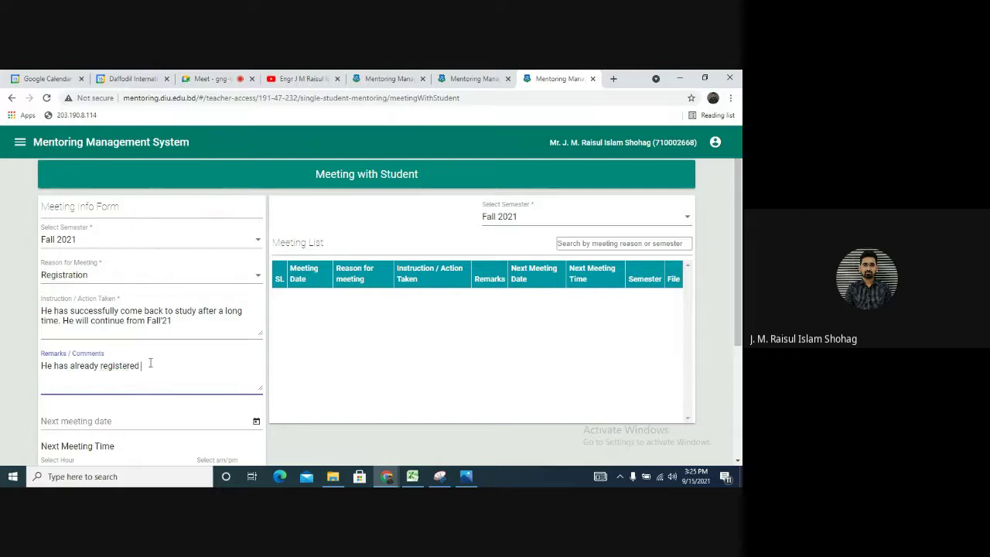
{"action": "type", "text": " for Fall'21"}
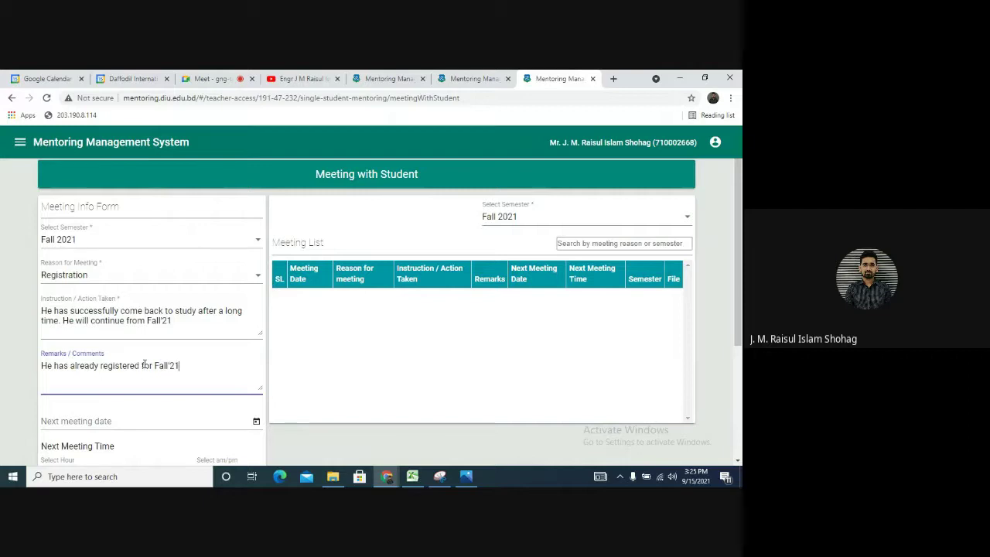
{"action": "type", "text": " & paid 1,04,000/"}
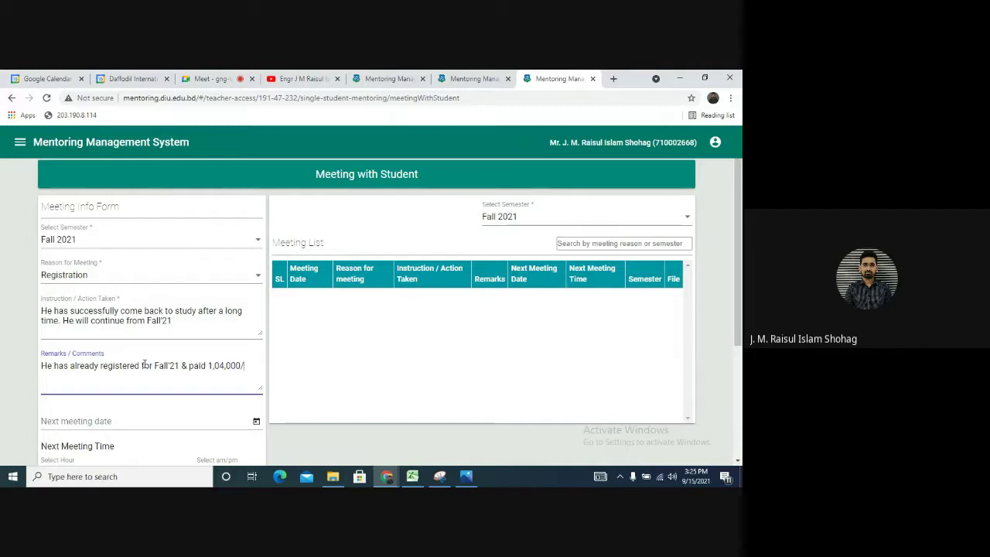
{"action": "type", "text": "- in total"}
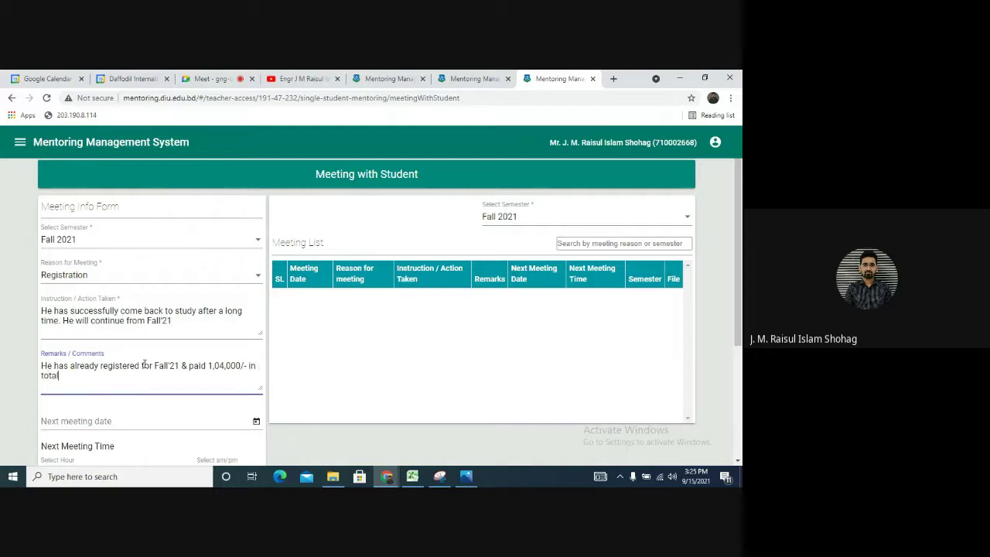
{"action": "scroll", "coordinate": [136, 380], "scroll_direction": "down", "scroll_amount": 1}
Set the next meeting to 9/27/2021 at 2:00 pm
{"action": "left_click", "coordinate": [250, 374]}
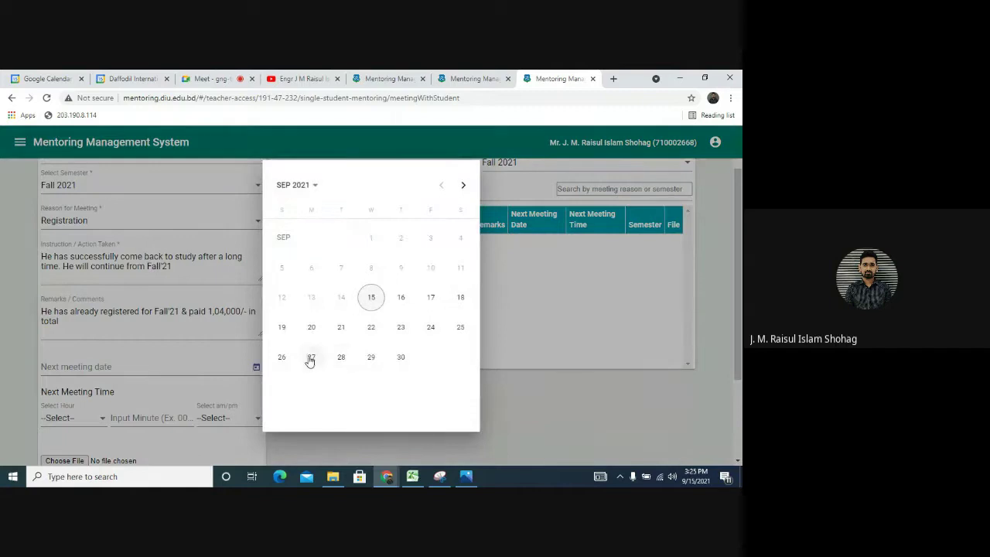
{"action": "left_click", "coordinate": [311, 357]}
{"action": "left_click", "coordinate": [139, 417]}
{"action": "type", "text": "00"}
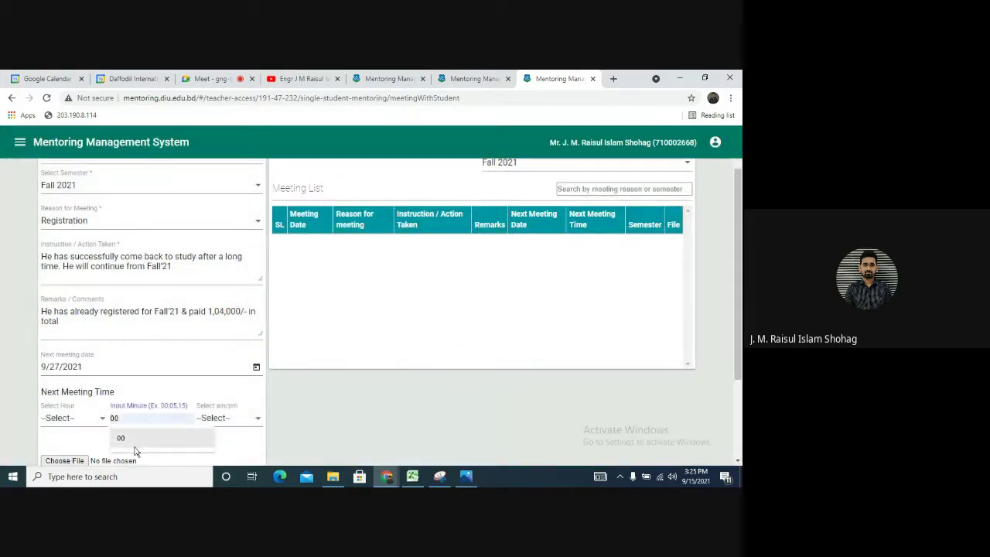
{"action": "left_click", "coordinate": [215, 422]}
{"action": "left_click", "coordinate": [208, 408]}
{"action": "scroll", "coordinate": [173, 445], "scroll_direction": "down", "scroll_amount": 2}
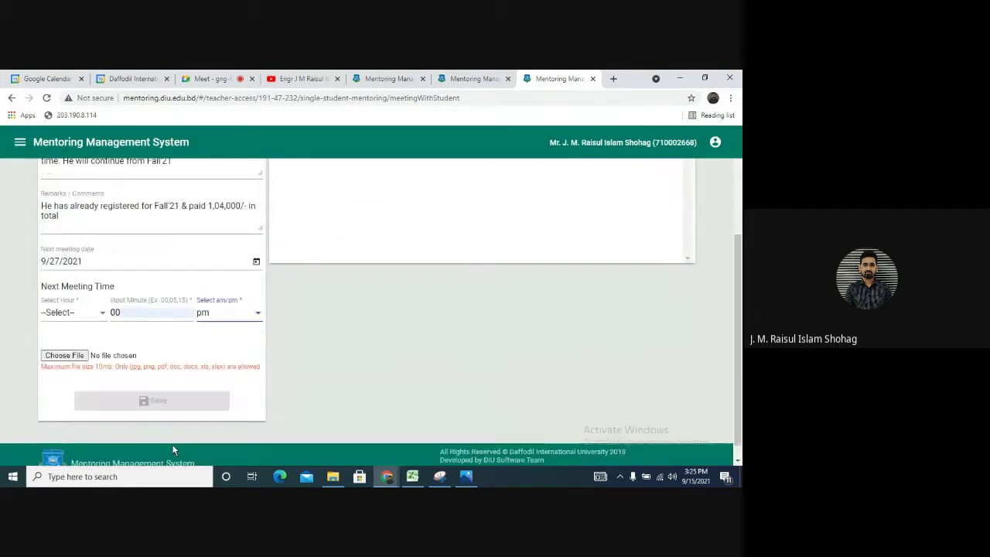
{"action": "left_click", "coordinate": [81, 311]}
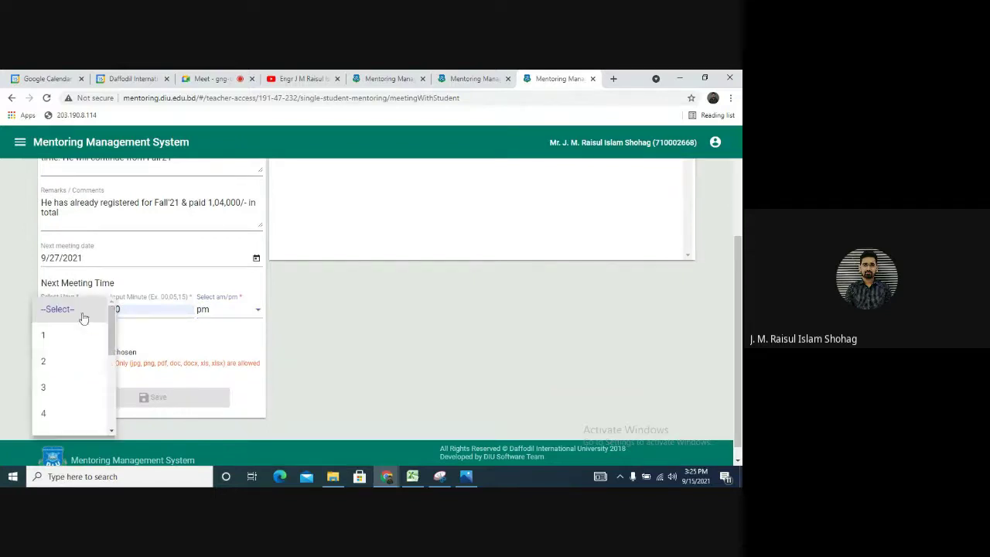
{"action": "left_click", "coordinate": [75, 367]}
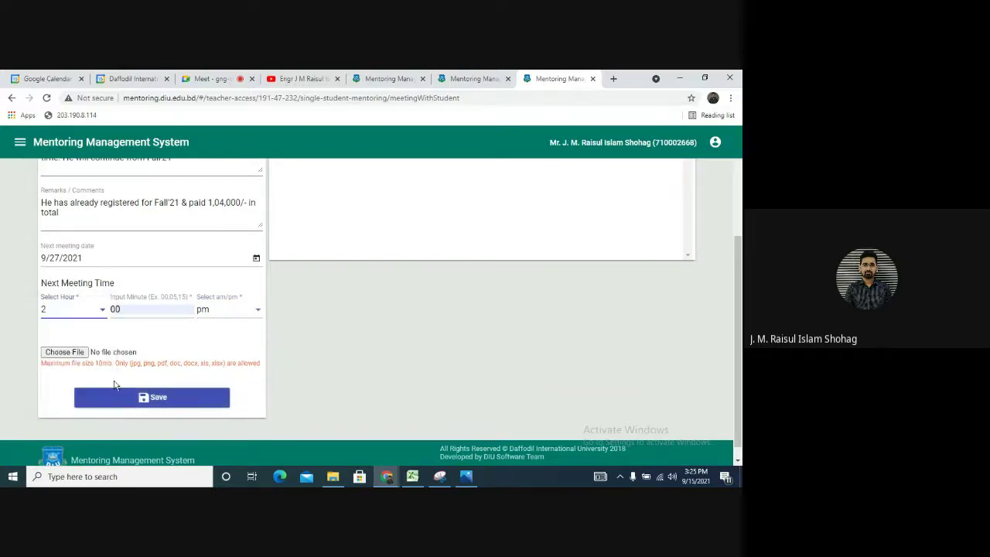
Cancel the file attachment for now and open a new browser tab
{"action": "left_click", "coordinate": [73, 353]}
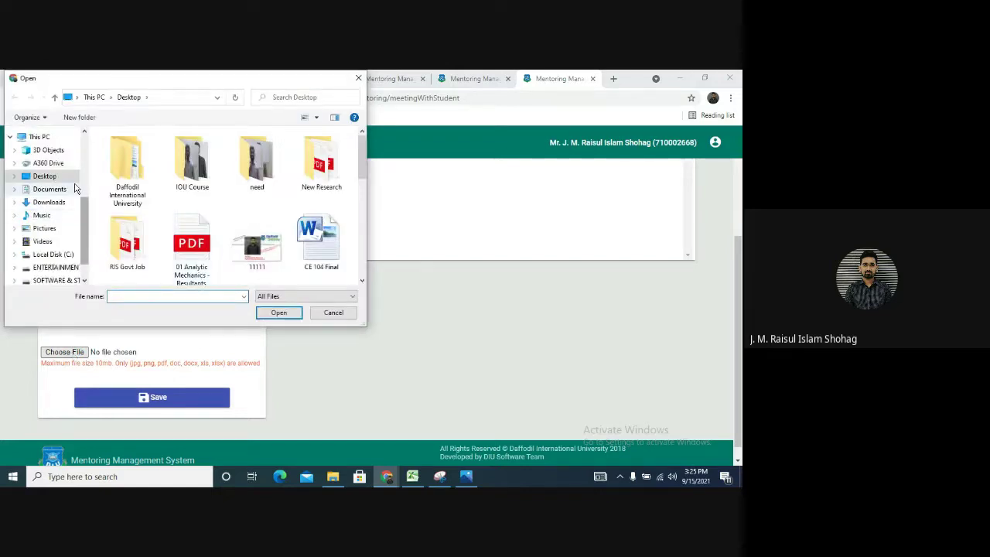
{"action": "left_click", "coordinate": [327, 314]}
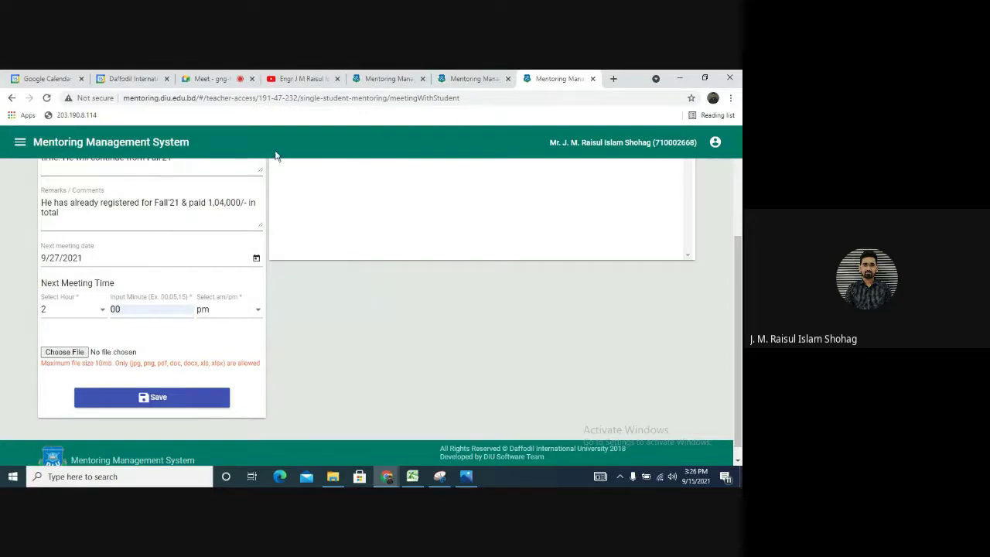
{"action": "left_click", "coordinate": [613, 78]}
Go to Facebook and bring up the Messenger conversation list
{"action": "left_click", "coordinate": [186, 99]}
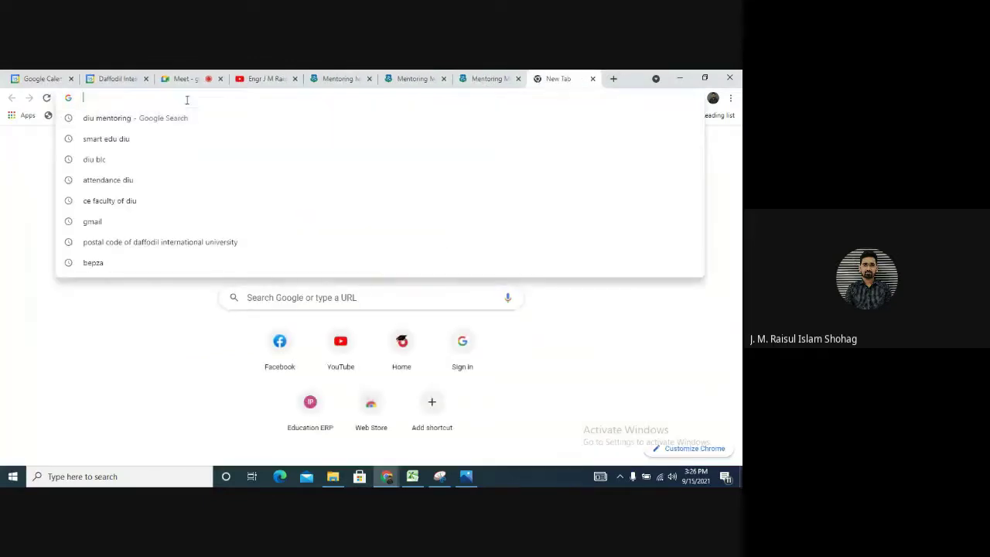
{"action": "left_click", "coordinate": [281, 356]}
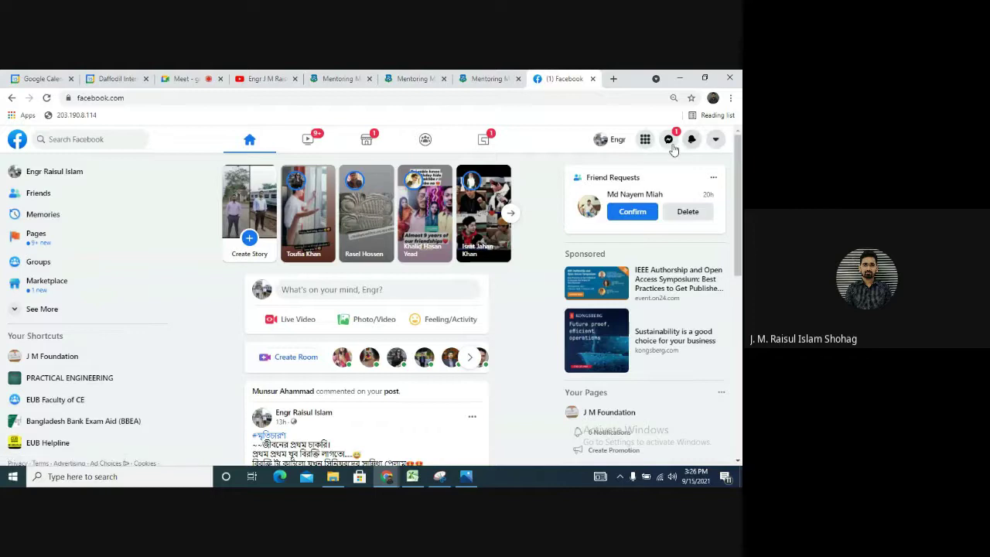
{"action": "left_click", "coordinate": [670, 142]}
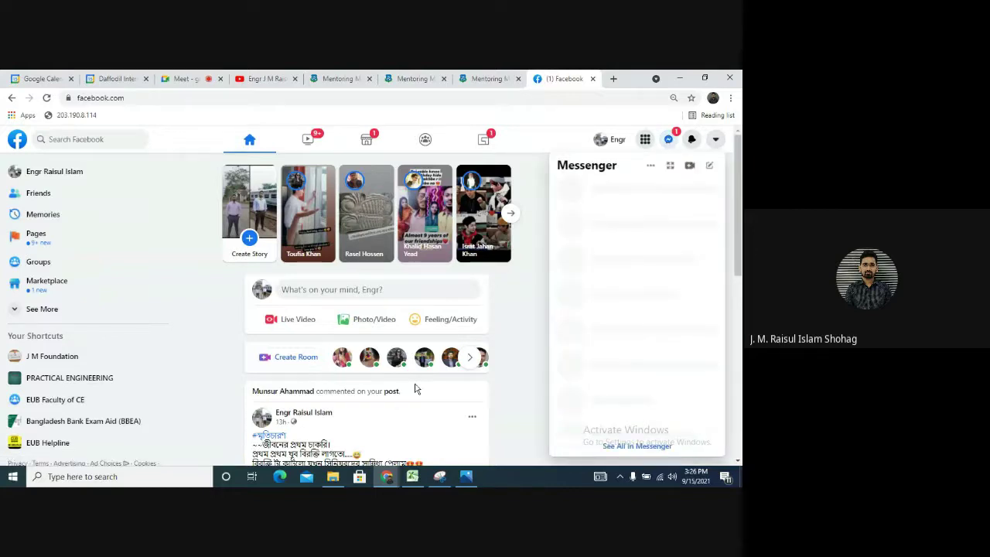
{"action": "left_click", "coordinate": [664, 140]}
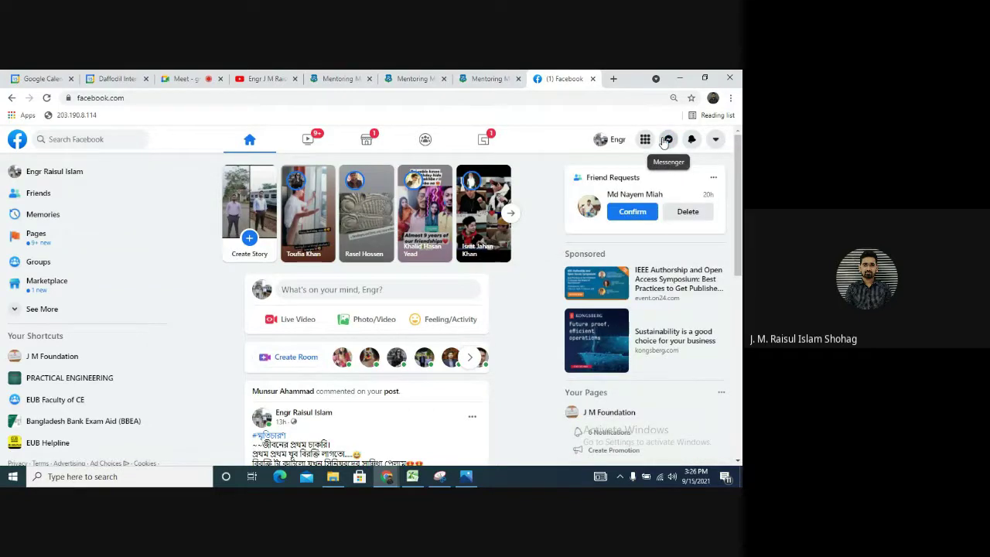
{"action": "left_click", "coordinate": [664, 140]}
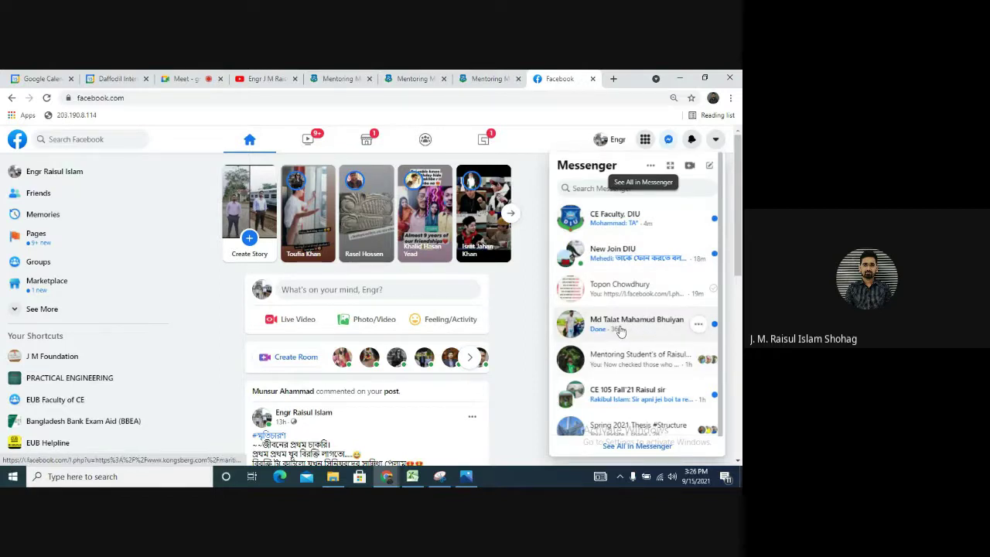
{"action": "key", "text": "Escape"}
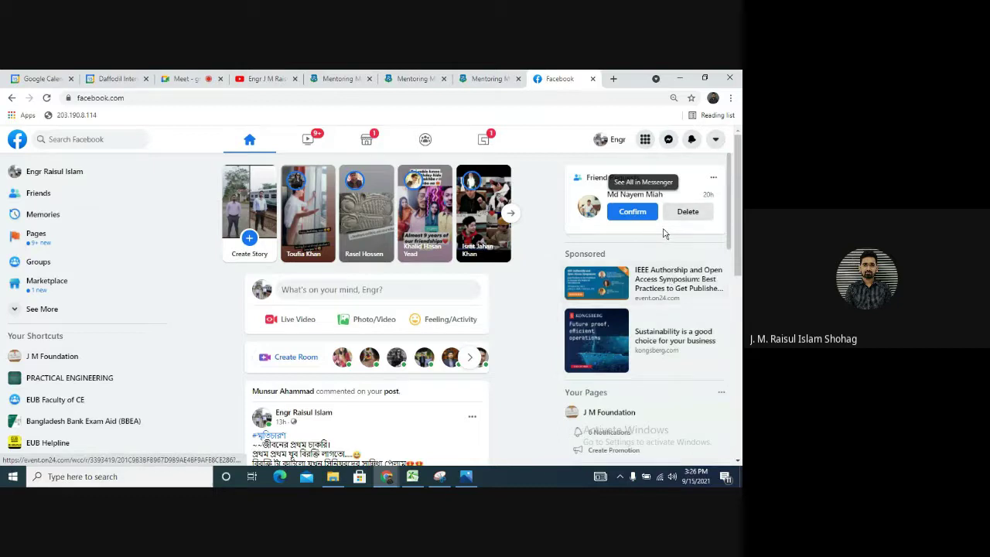
Open the student's chat and download the photo of the two money receipts
{"action": "left_click", "coordinate": [670, 140]}
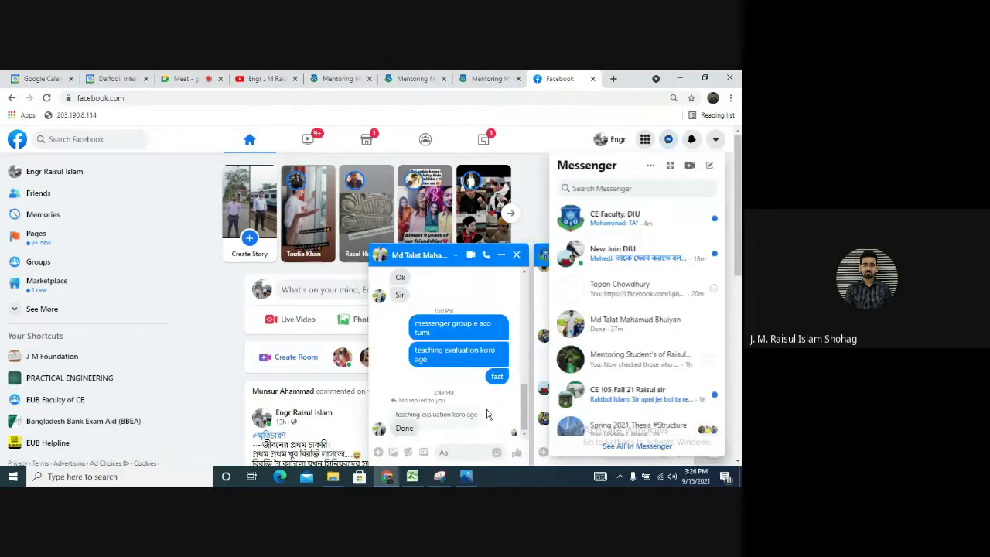
{"action": "scroll", "coordinate": [447, 389], "scroll_direction": "up", "scroll_amount": 5}
{"action": "left_click", "coordinate": [427, 330]}
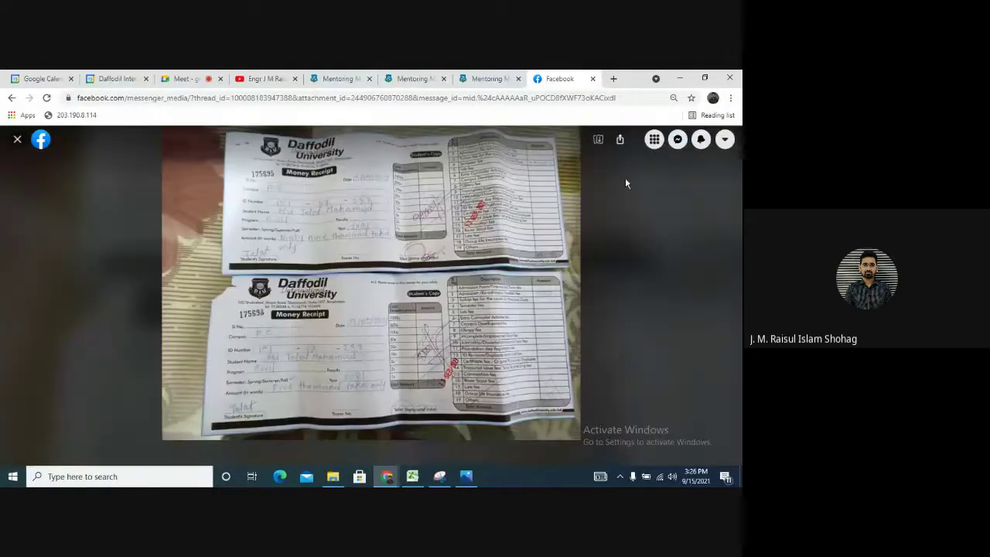
{"action": "left_click", "coordinate": [618, 140]}
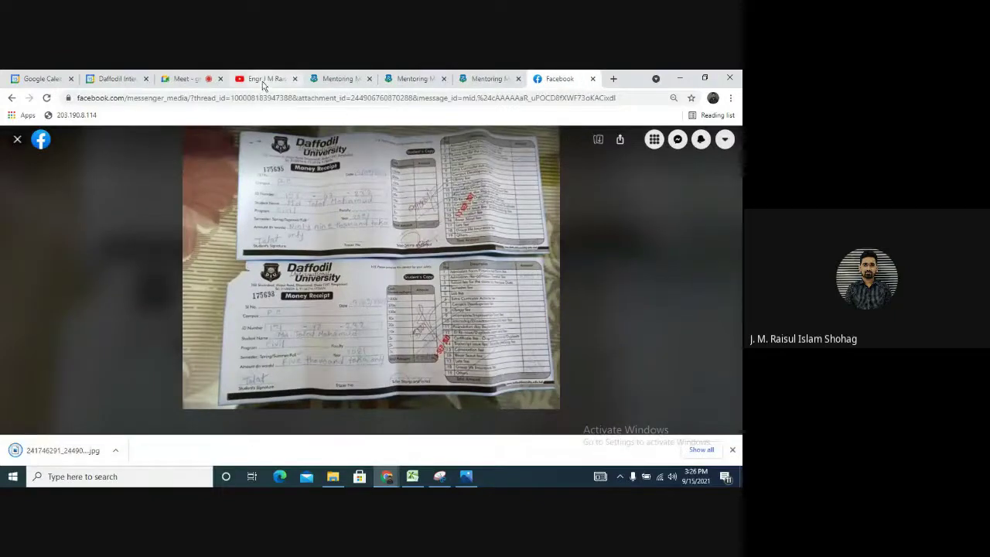
Back in the student's meeting form, attach the receipt .jpg from the Downloads folder
{"action": "left_click", "coordinate": [417, 80]}
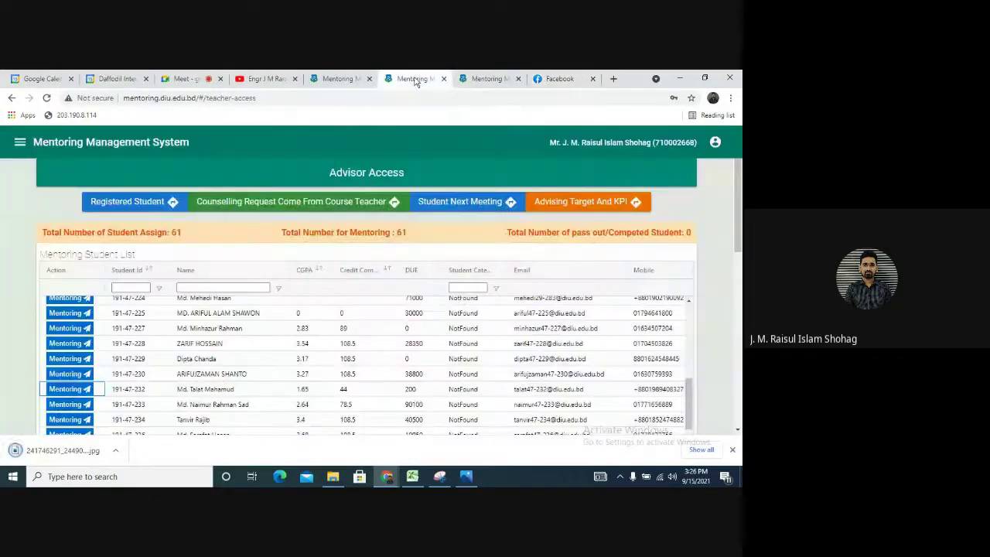
{"action": "left_click", "coordinate": [478, 80]}
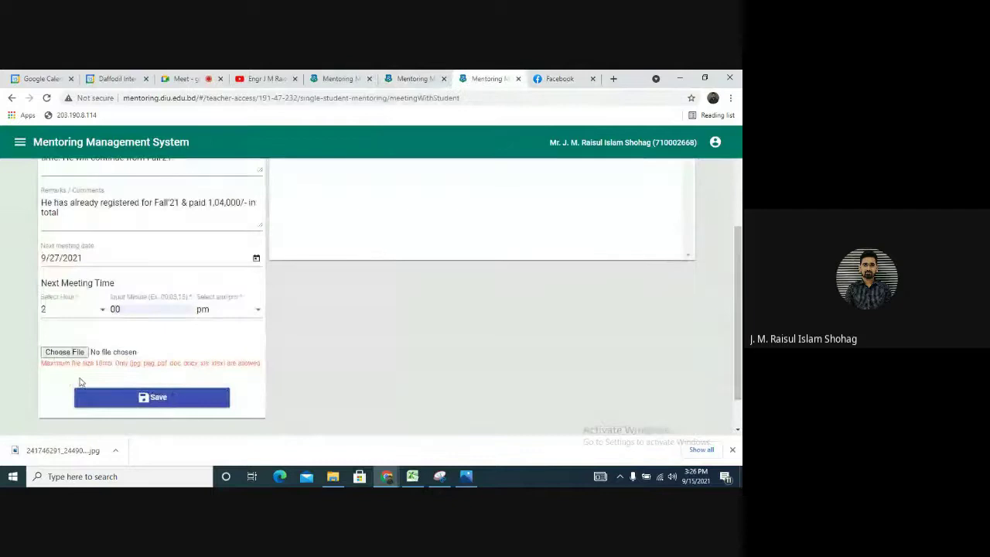
{"action": "left_click", "coordinate": [68, 353]}
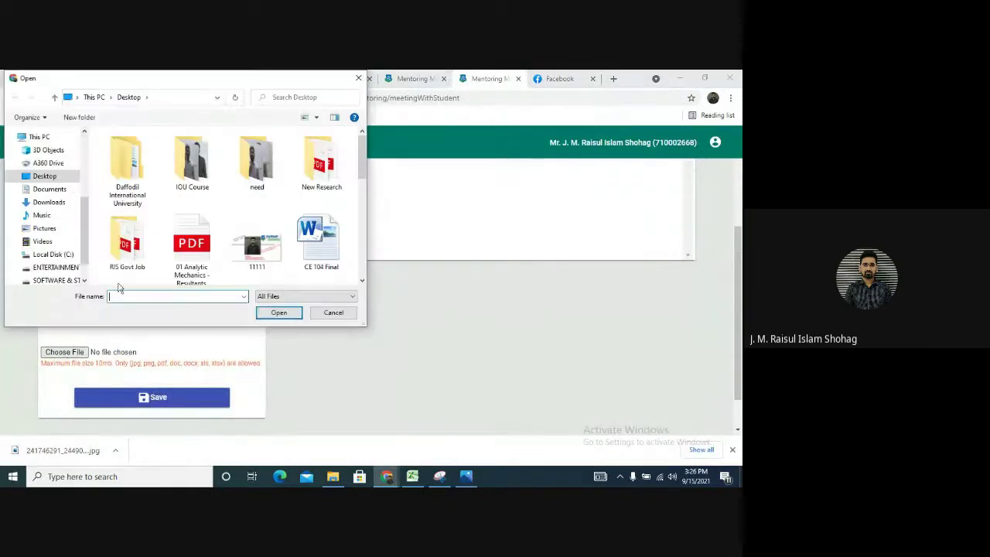
{"action": "left_click", "coordinate": [48, 191]}
{"action": "left_click", "coordinate": [49, 203]}
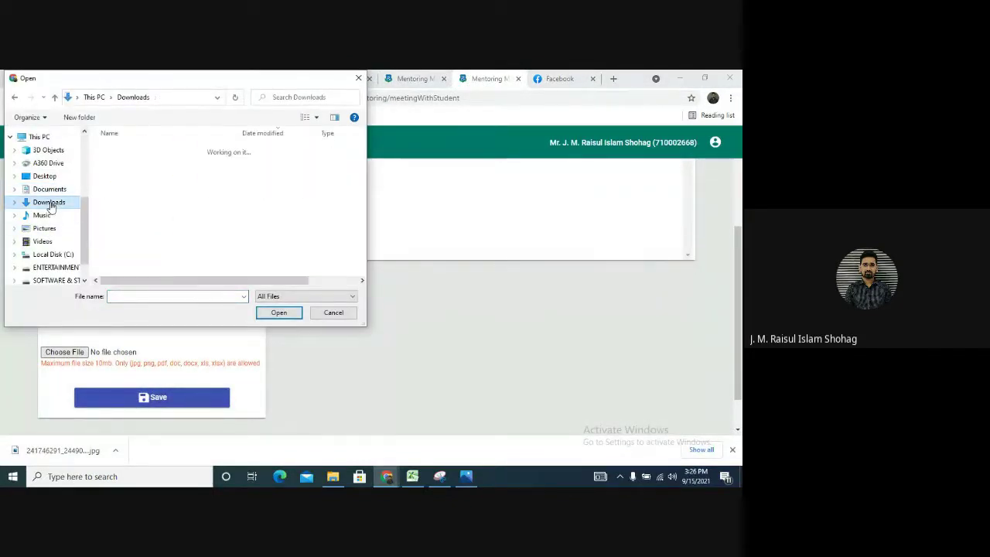
{"action": "left_click", "coordinate": [150, 166]}
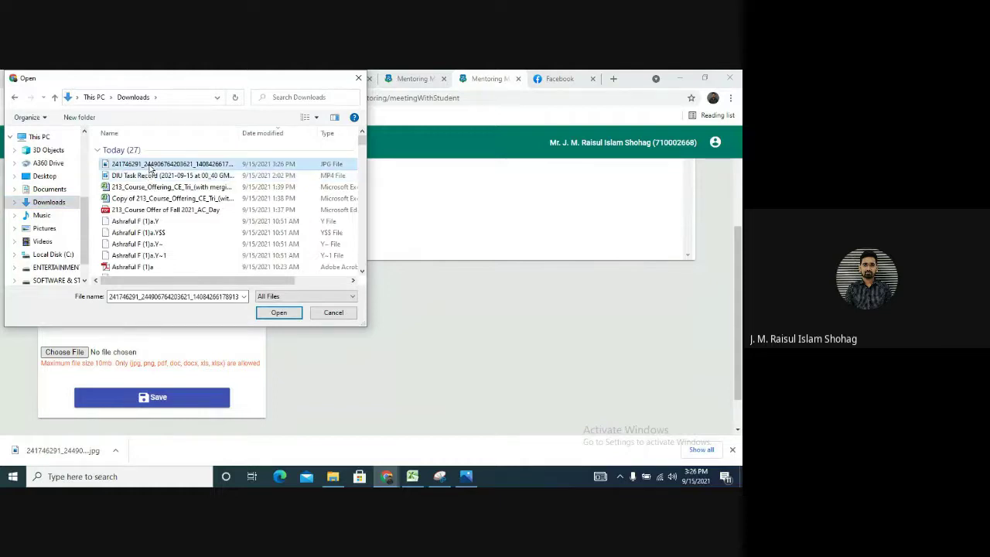
{"action": "left_click", "coordinate": [278, 313]}
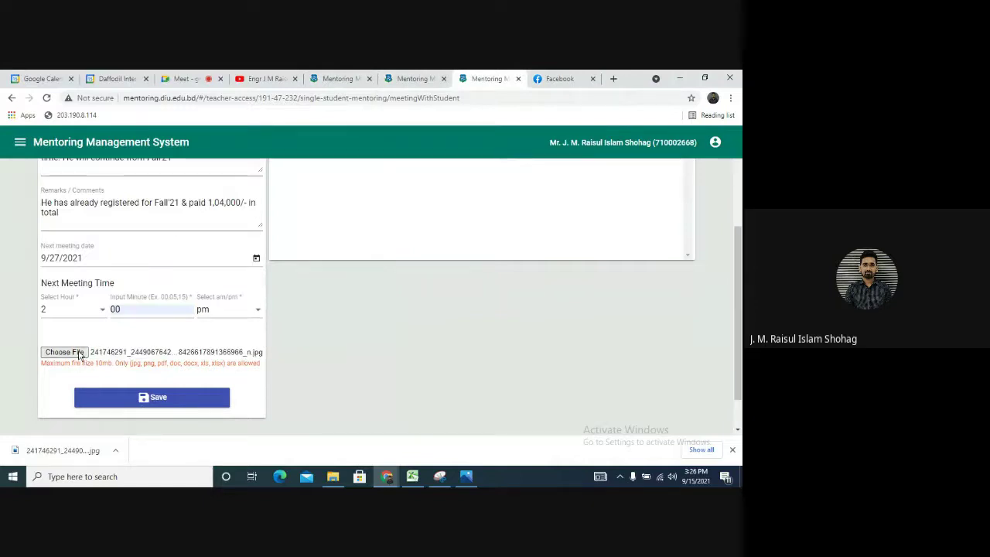
Save and confirm the meeting record, then keep the meeting list on Fall 2021
{"action": "left_click", "coordinate": [155, 402]}
{"action": "left_click", "coordinate": [36, 307]}
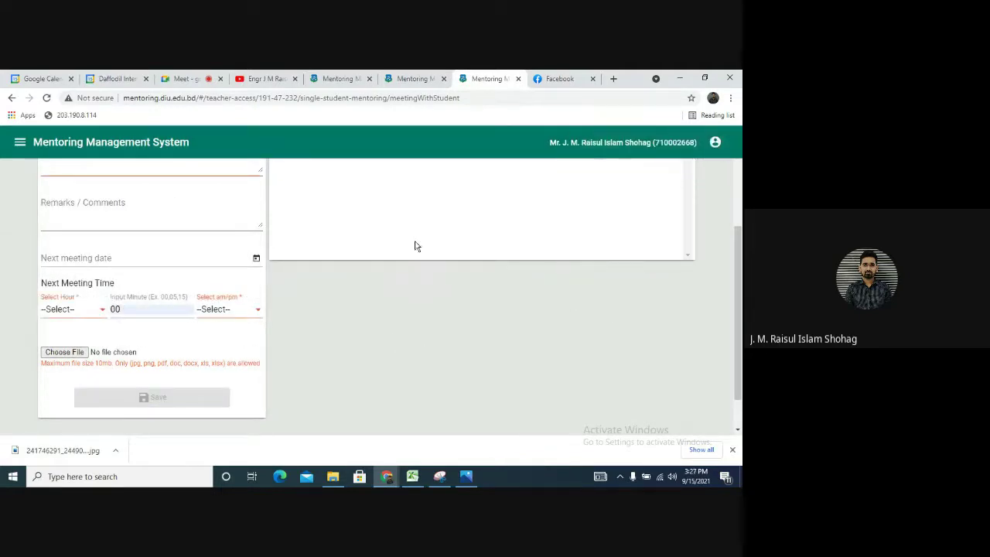
{"action": "scroll", "coordinate": [321, 211], "scroll_direction": "up", "scroll_amount": 3}
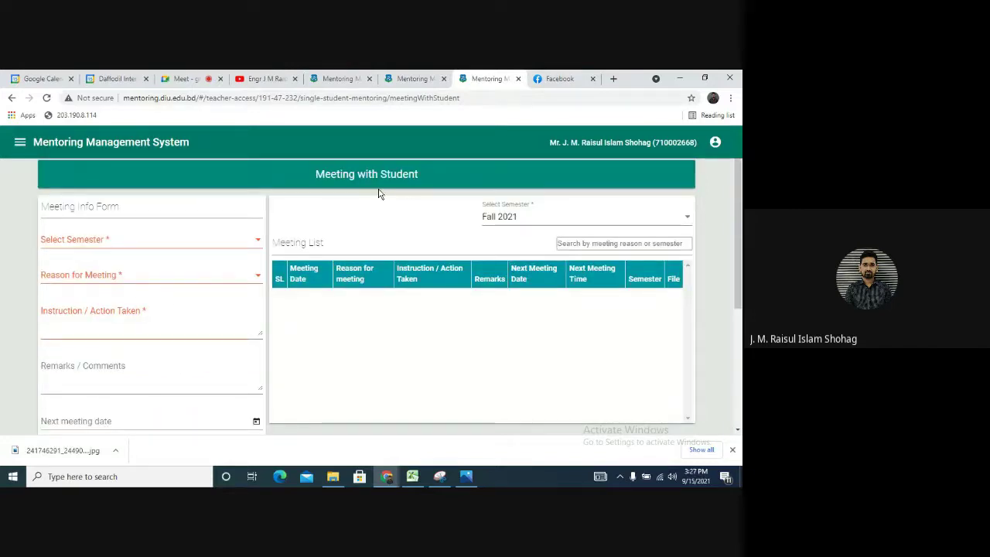
{"action": "left_click", "coordinate": [530, 218]}
{"action": "left_click", "coordinate": [519, 220]}
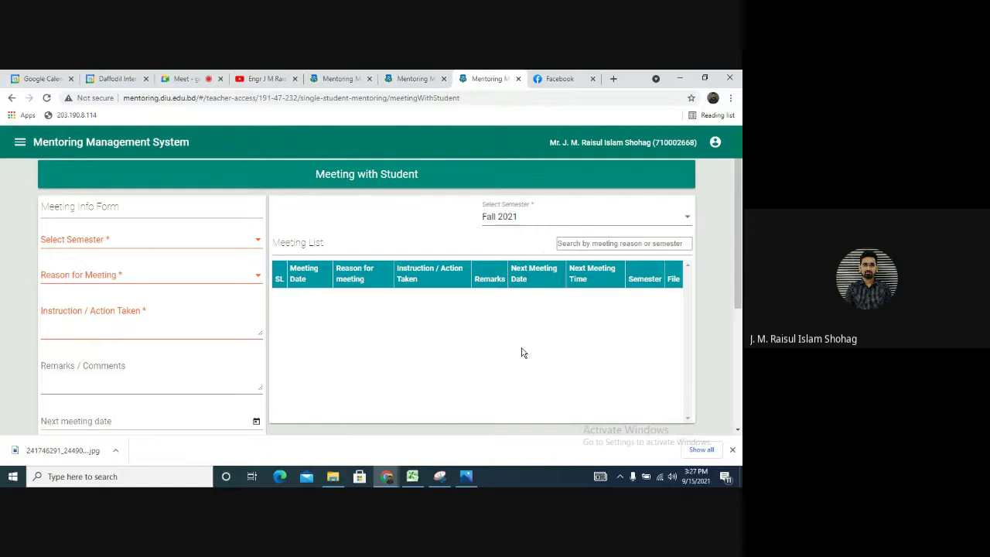
Go to Advisor Access from the side menu and open Mentoring for the student with CGPA 1.65
{"action": "left_click", "coordinate": [21, 144]}
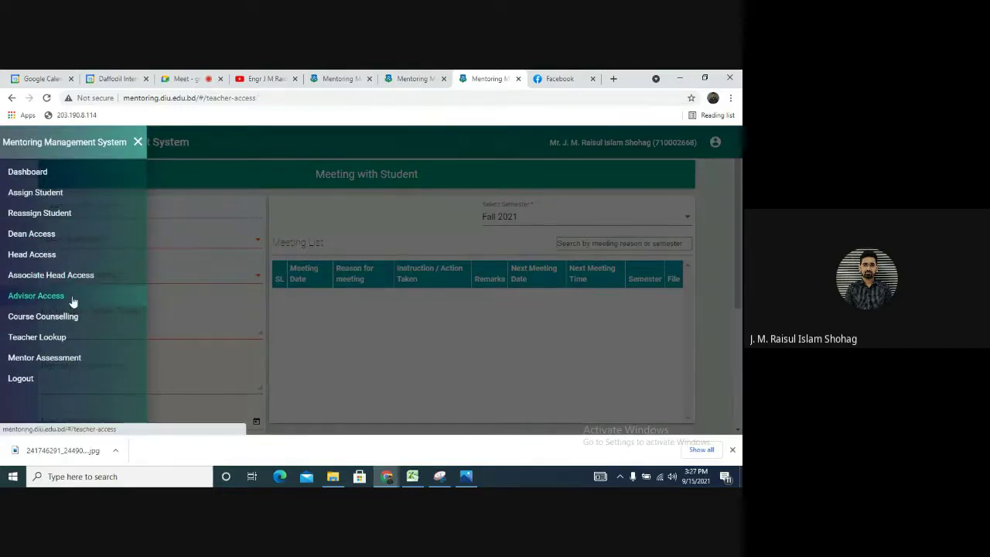
{"action": "left_click", "coordinate": [74, 298]}
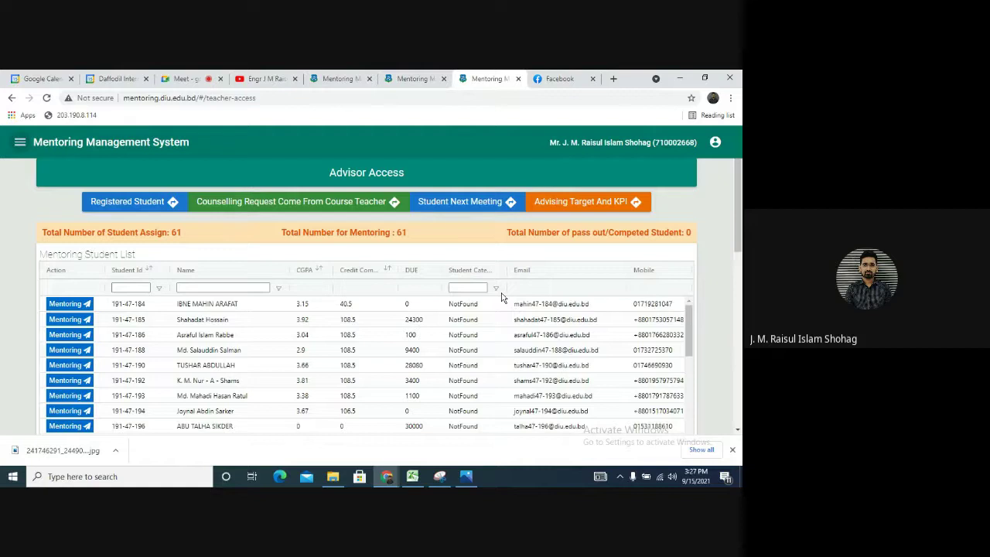
{"action": "scroll", "coordinate": [133, 346], "scroll_direction": "down", "scroll_amount": 1}
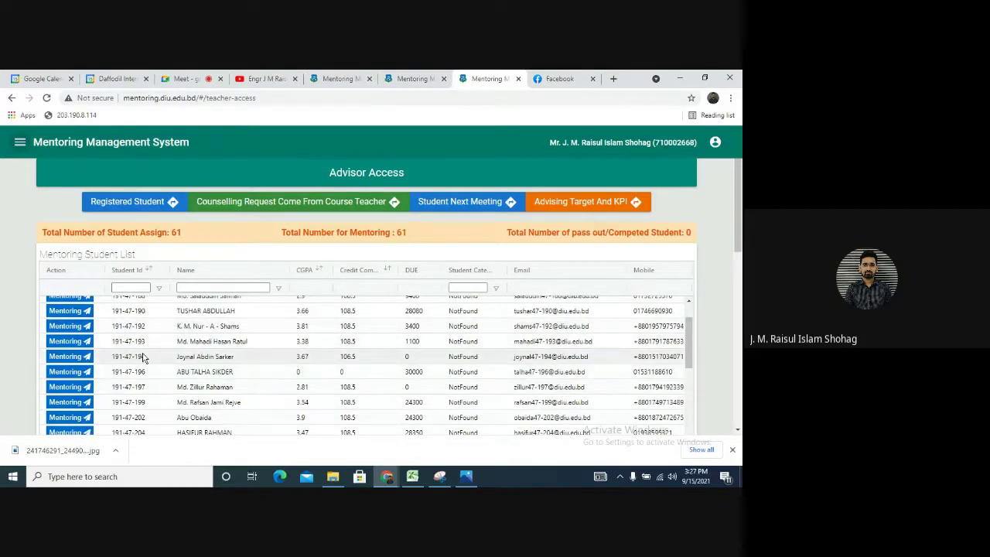
{"action": "scroll", "coordinate": [157, 391], "scroll_direction": "down", "scroll_amount": 1}
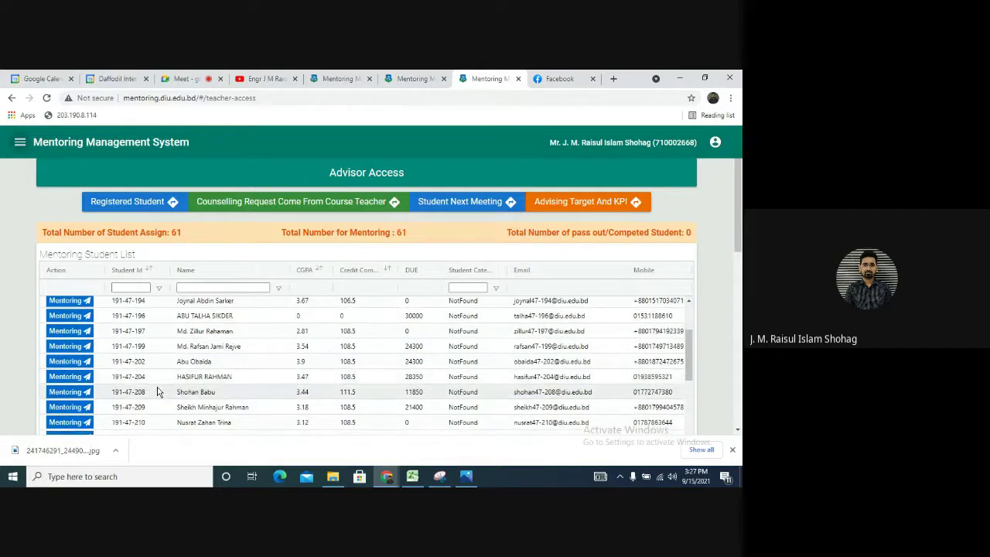
{"action": "scroll", "coordinate": [157, 391], "scroll_direction": "down", "scroll_amount": 3}
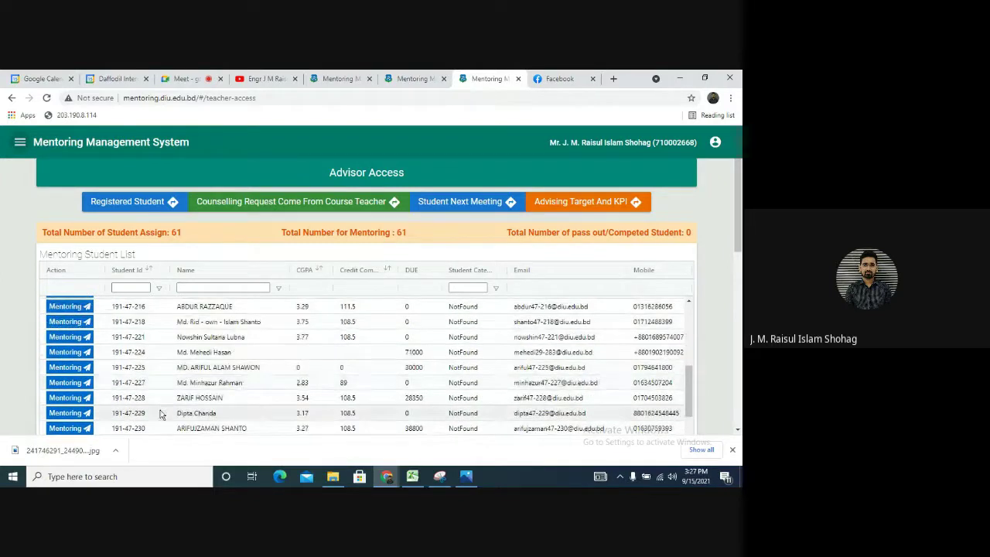
{"action": "scroll", "coordinate": [160, 414], "scroll_direction": "down", "scroll_amount": 1}
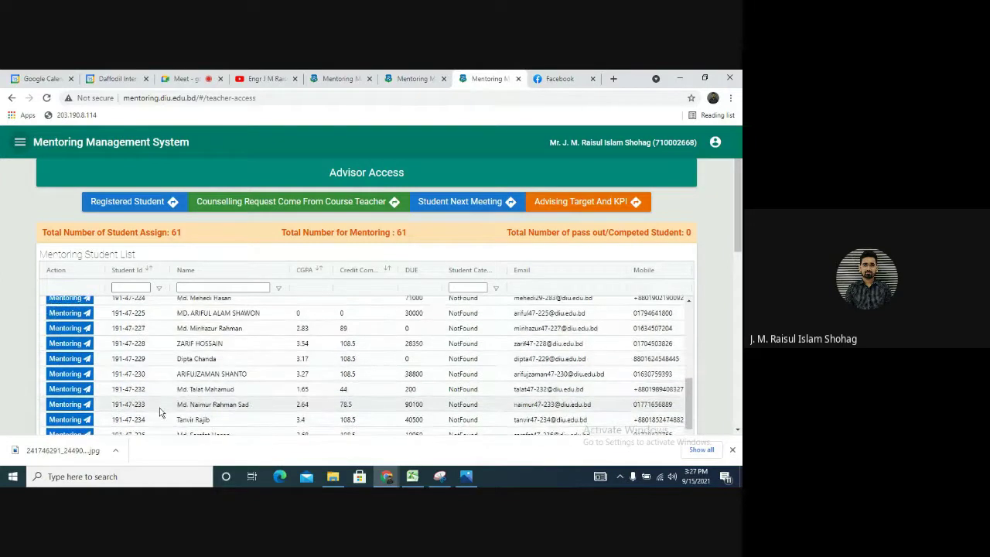
{"action": "left_click", "coordinate": [76, 394]}
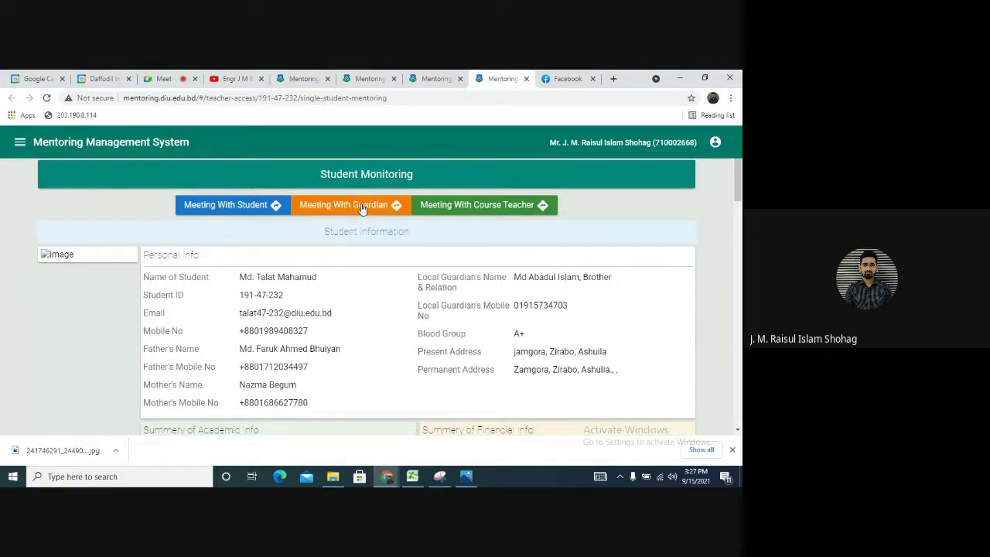
Open Meeting With Guardian and set semester Fall 2021, guardian Father, reason Registration
{"action": "left_click", "coordinate": [361, 207]}
{"action": "left_click", "coordinate": [553, 214]}
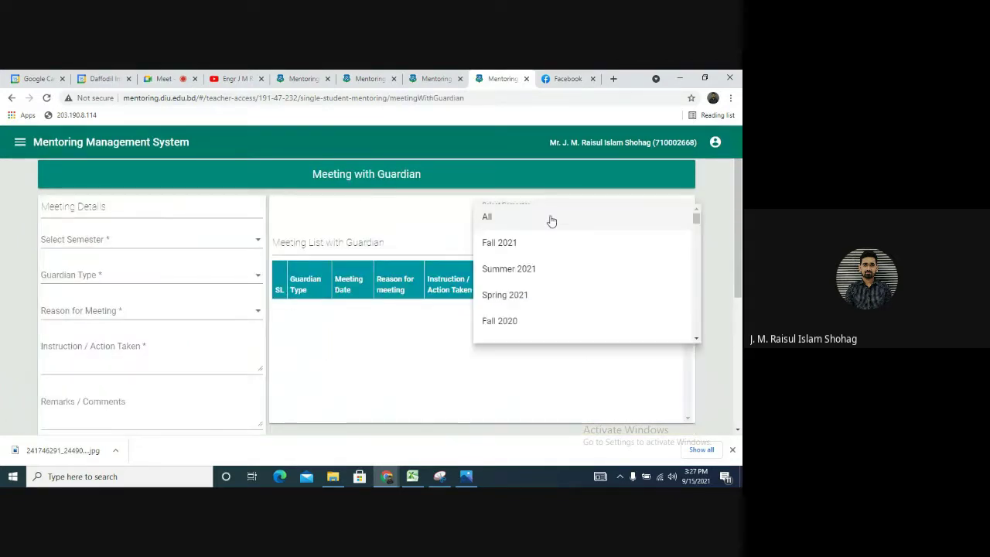
{"action": "left_click", "coordinate": [526, 243]}
{"action": "left_click", "coordinate": [103, 239]}
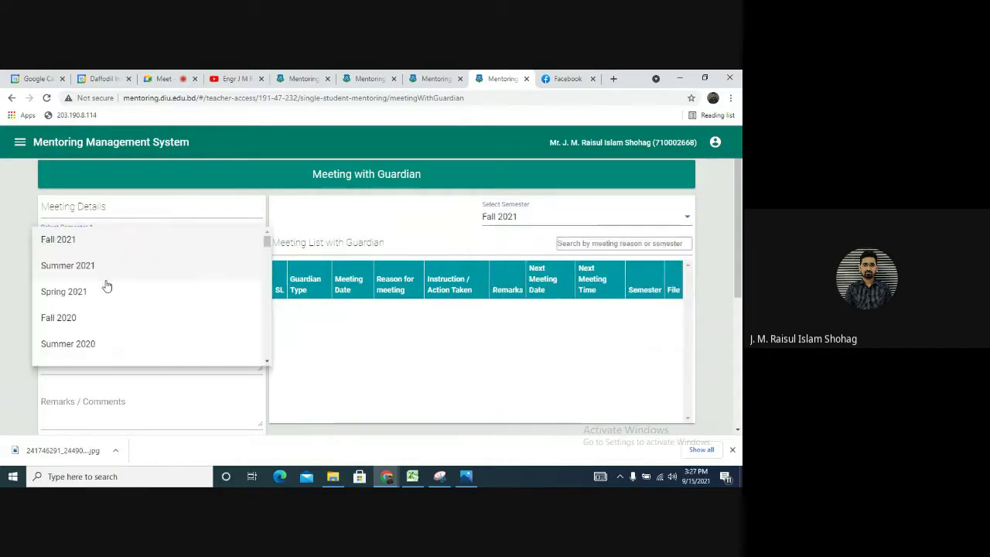
{"action": "left_click", "coordinate": [106, 239]}
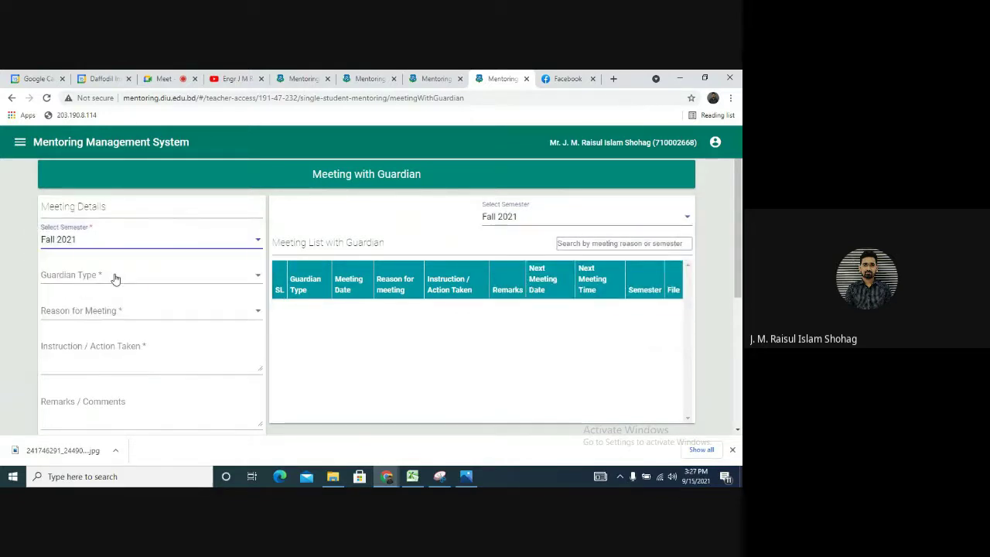
{"action": "left_click", "coordinate": [116, 277]}
{"action": "left_click", "coordinate": [108, 275]}
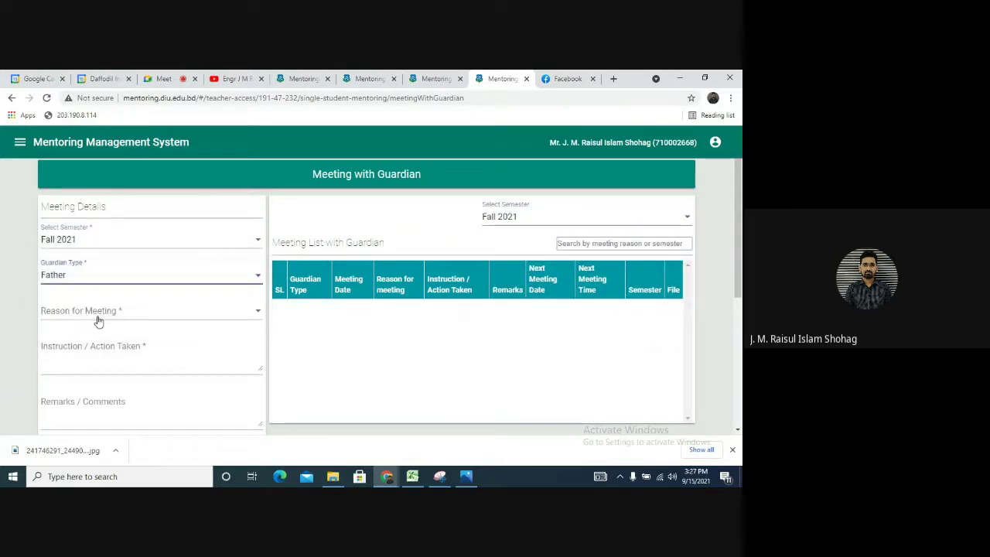
{"action": "left_click", "coordinate": [99, 318]}
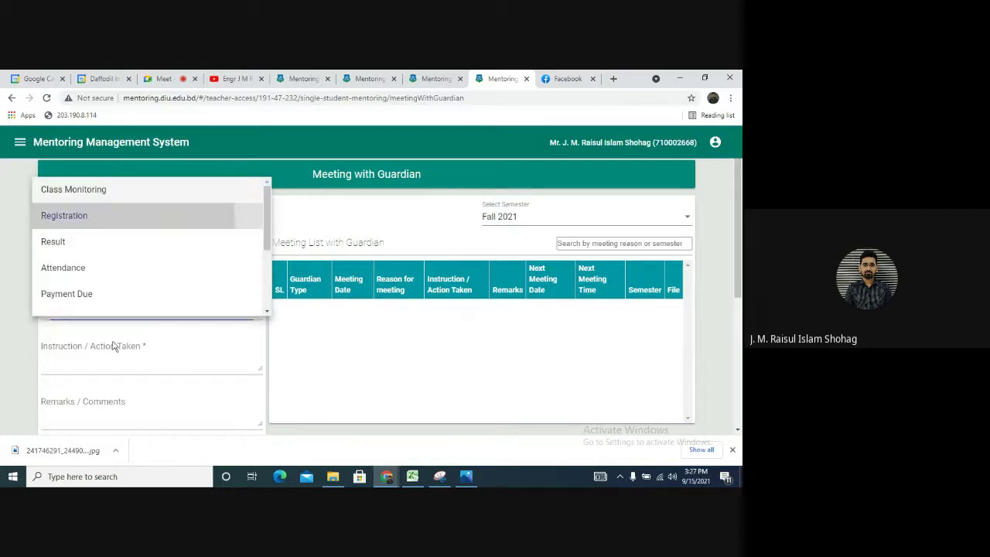
{"action": "left_click", "coordinate": [116, 355]}
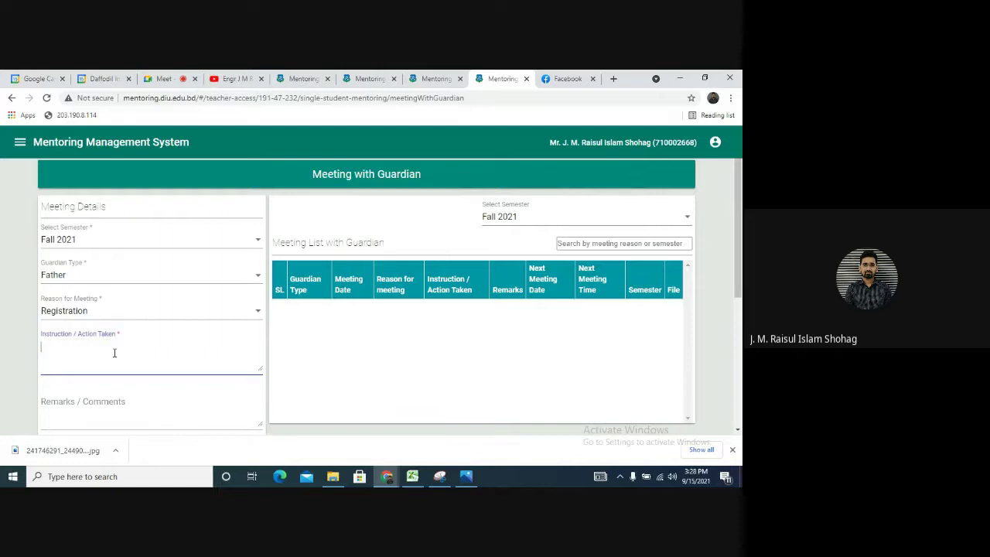
Type the instruction note that he was given instruction for registration after proper counselling
{"action": "type", "text": "He ha"}
{"action": "type", "text": "s bee"}
{"action": "key", "text": "BackSpace"}
{"action": "key", "text": "BackSpace"}
{"action": "type", "text": "gib"}
{"action": "key", "text": "BackSpace"}
{"action": "type", "text": "venm"}
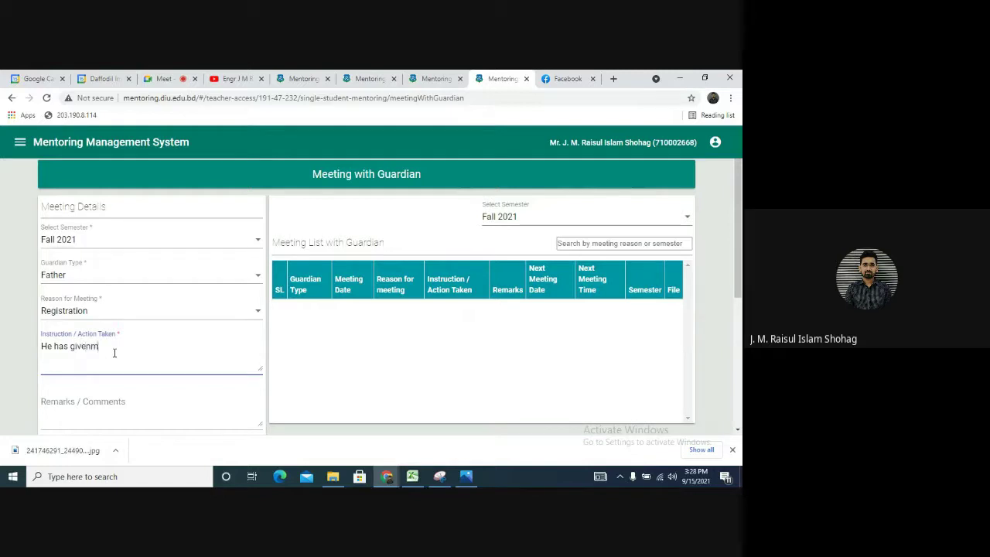
{"action": "key", "text": "BackSpace"}
{"action": "type", "text": "instruction"}
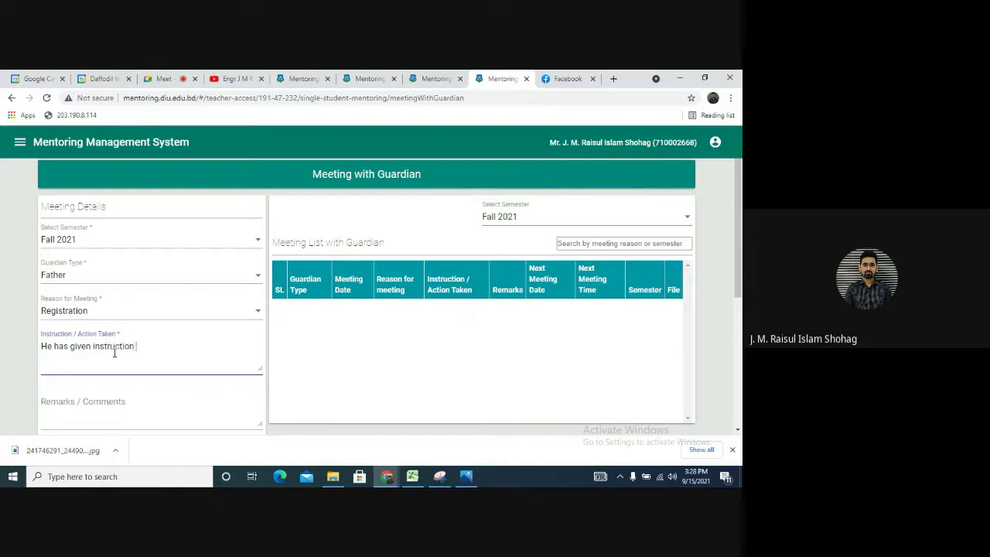
{"action": "type", "text": " for registration to his son a"}
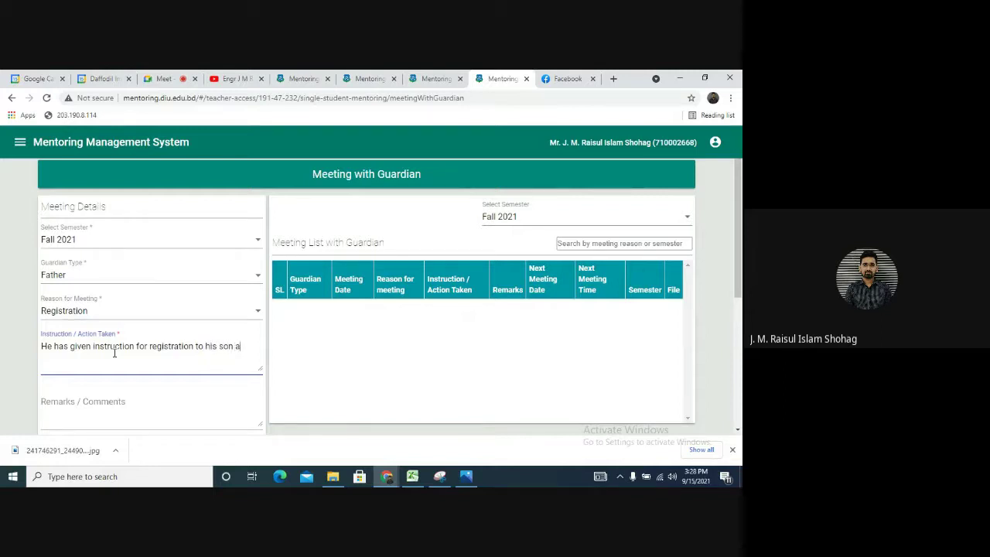
{"action": "type", "text": "er proper counselling by me"}
Write the remark 'His son will continue from Fall'21. He has dropped semester from spring 2020'
{"action": "left_click", "coordinate": [126, 412]}
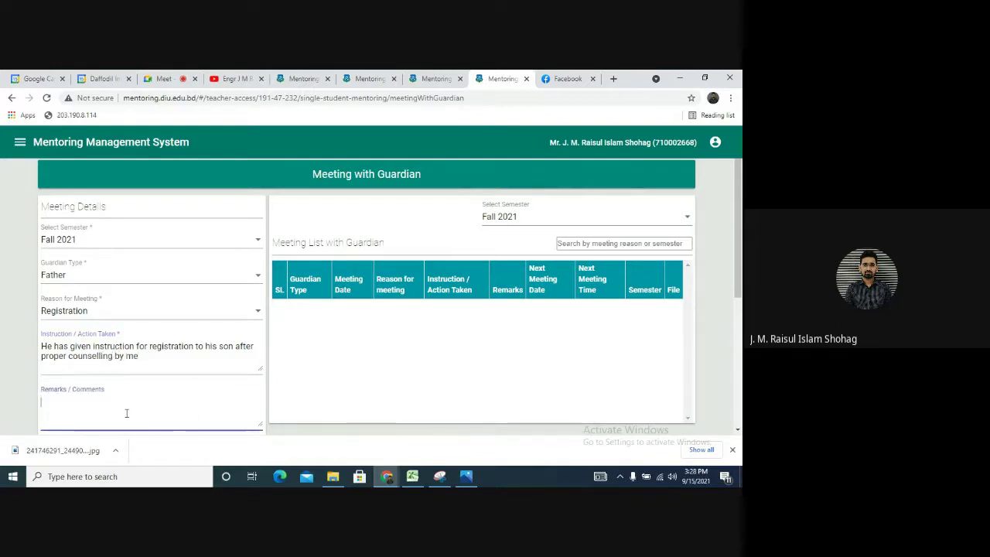
{"action": "type", "text": "His"}
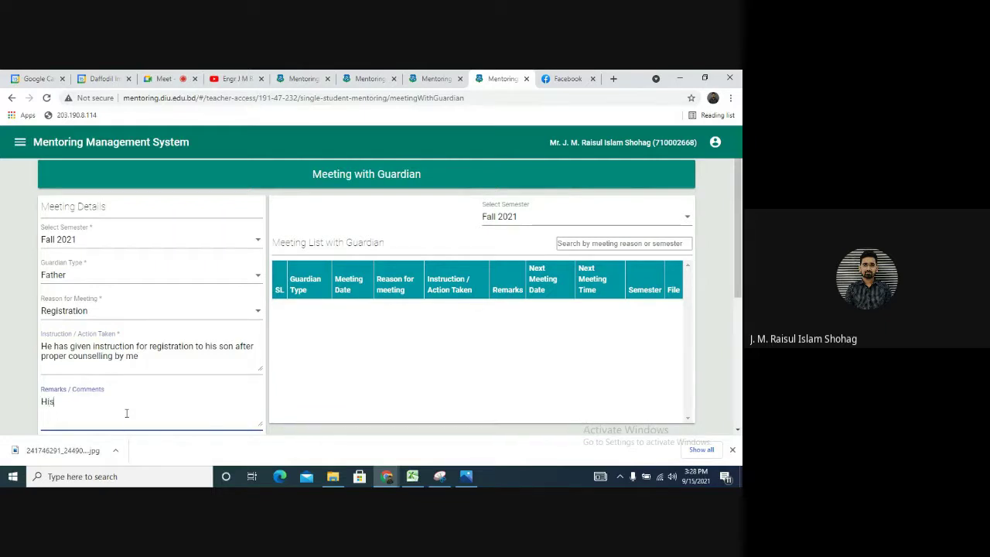
{"action": "type", "text": " son will continue"}
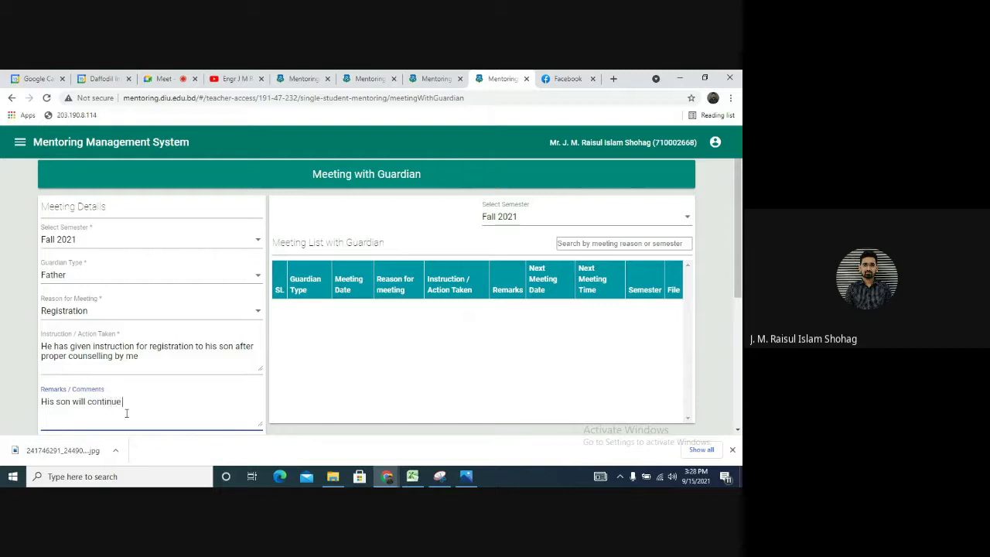
{"action": "type", "text": " from Fall'21. He has dropped"}
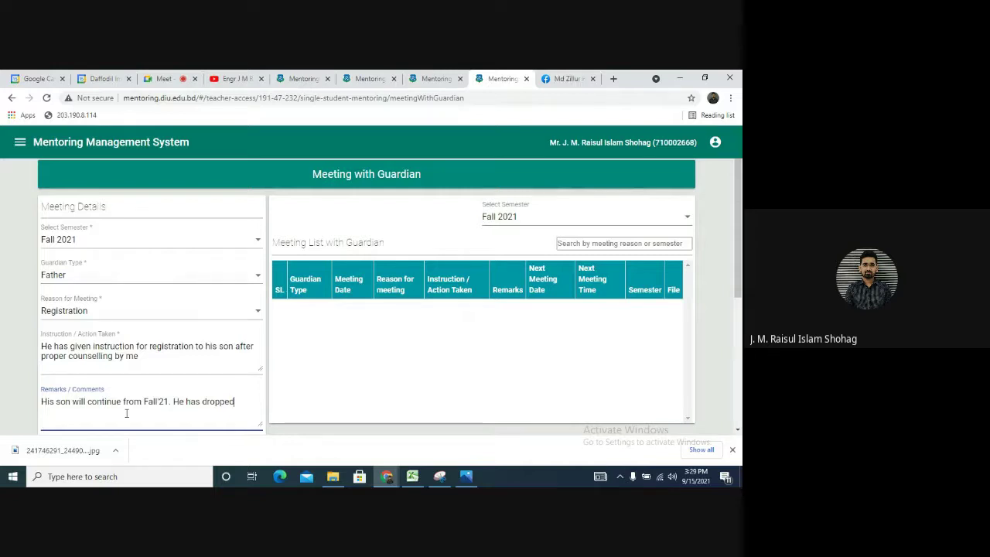
{"action": "type", "text": " semester from sprin"}
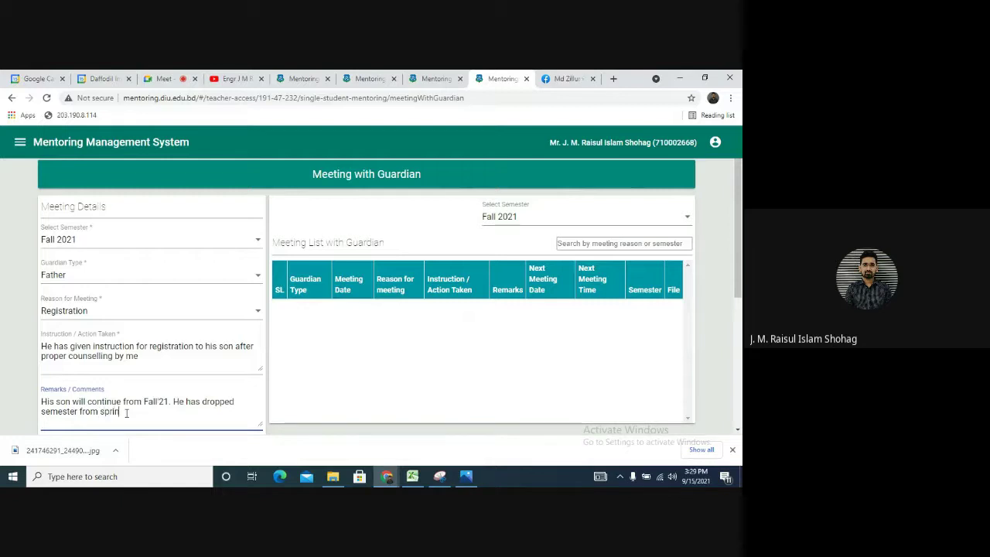
{"action": "type", "text": "g 20"}
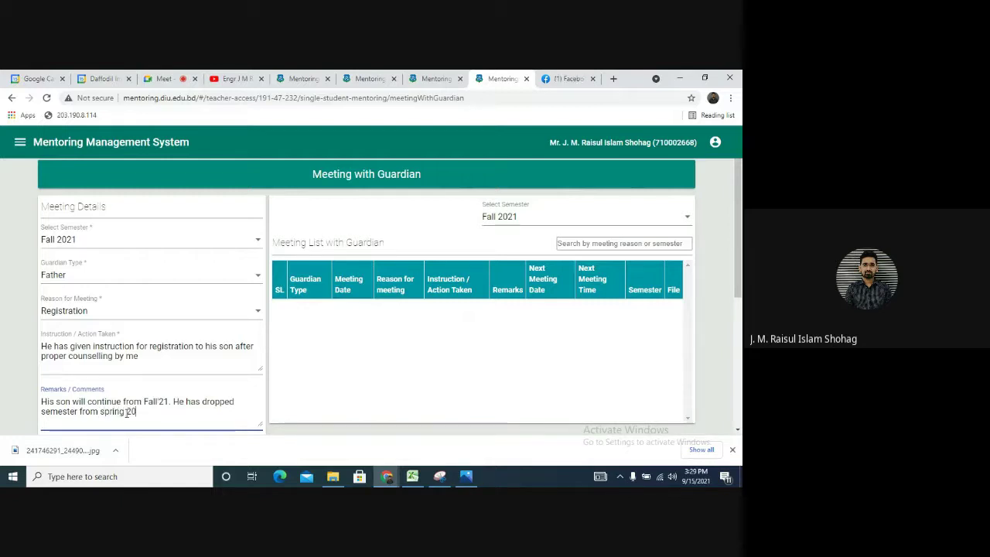
{"action": "type", "text": "20"}
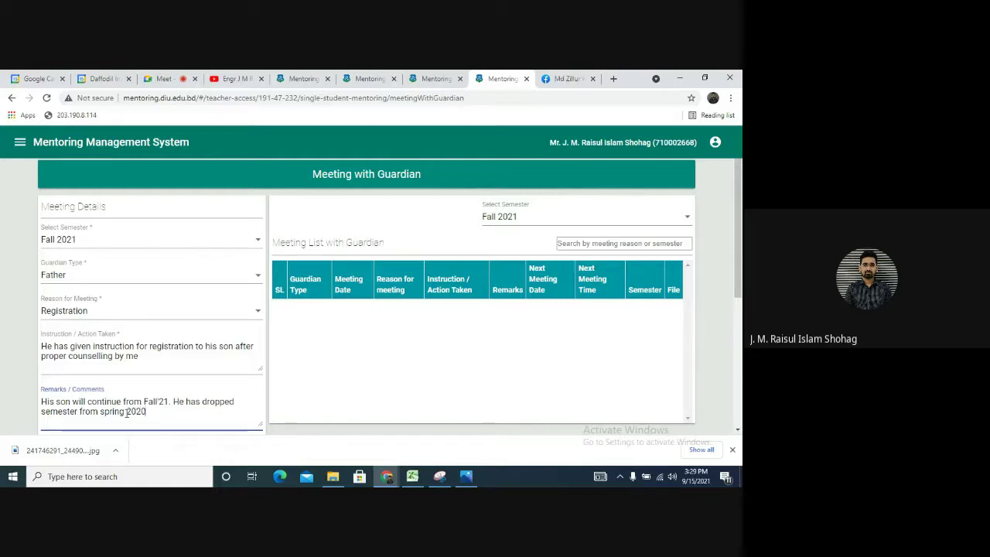
Set the next guardian meeting time to 3:00 pm
{"action": "scroll", "coordinate": [131, 424], "scroll_direction": "down", "scroll_amount": 1}
{"action": "scroll", "coordinate": [130, 424], "scroll_direction": "down", "scroll_amount": 1}
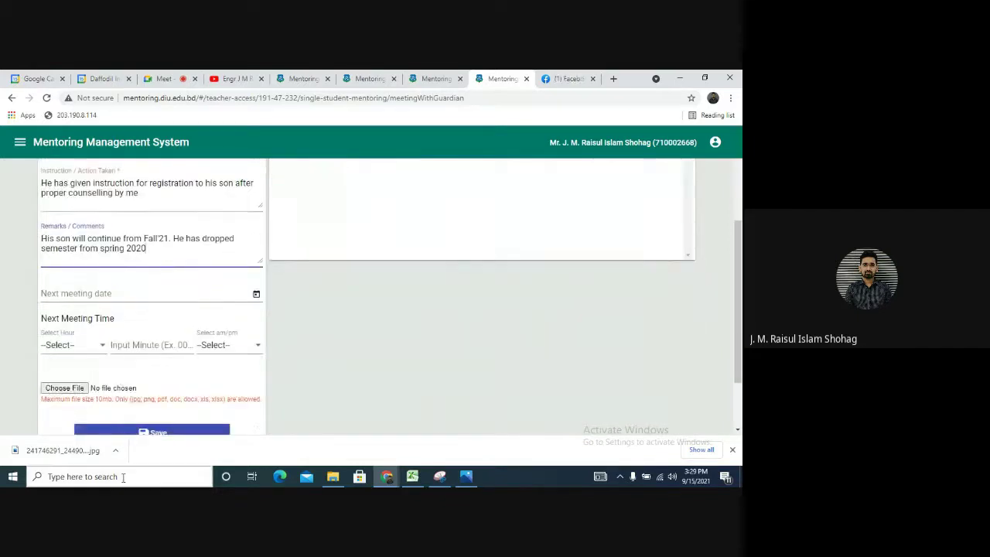
{"action": "left_click", "coordinate": [78, 347]}
{"action": "left_click", "coordinate": [62, 303]}
{"action": "left_click", "coordinate": [139, 344]}
{"action": "type", "text": "00"}
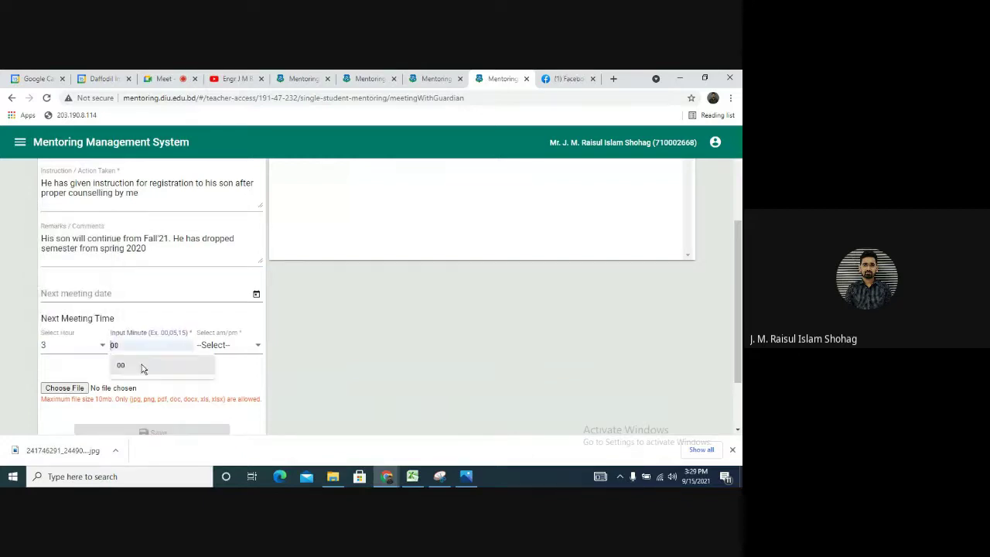
{"action": "left_click", "coordinate": [221, 345]}
{"action": "left_click", "coordinate": [204, 397]}
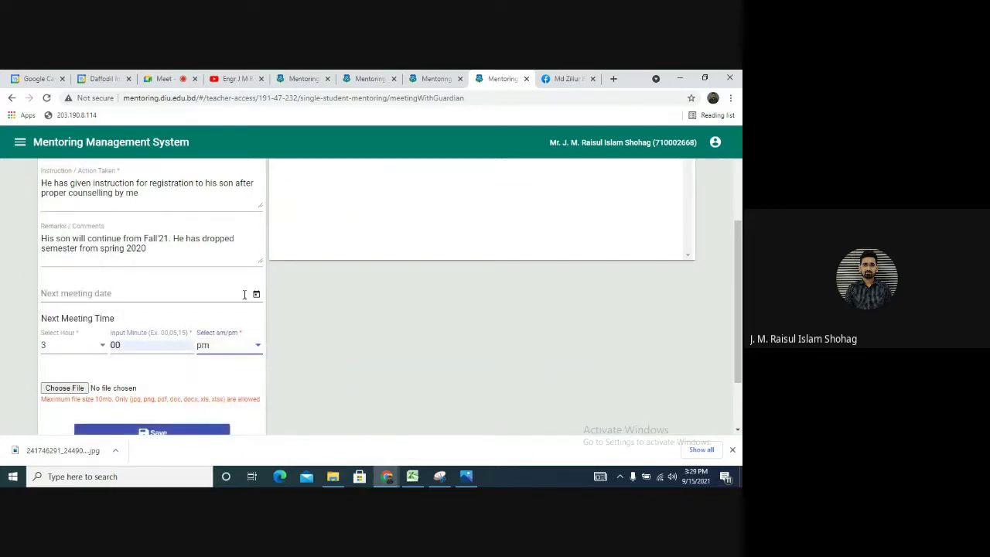
Set the next meeting date to 29 September 2021 and bring up the attachment file picker
{"action": "left_click", "coordinate": [255, 294]}
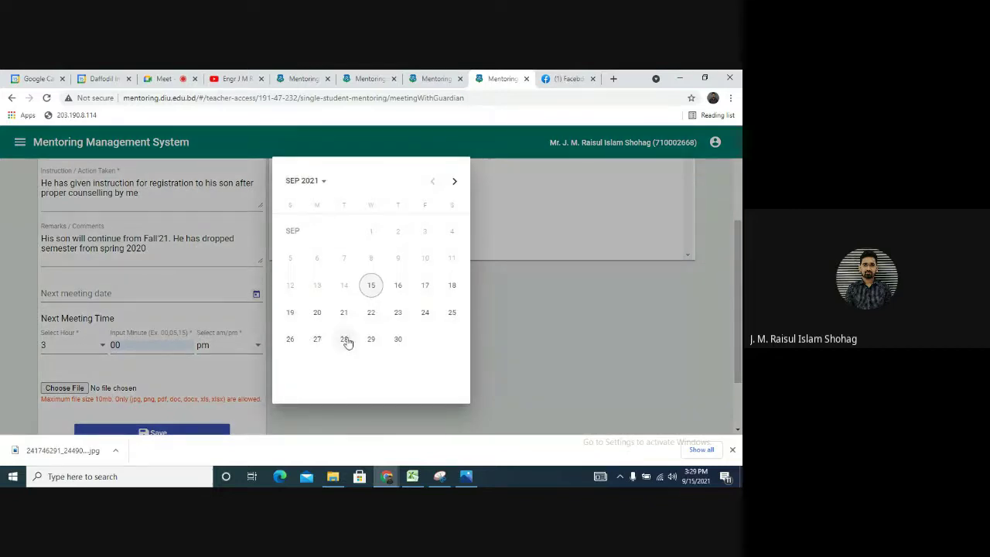
{"action": "left_click", "coordinate": [371, 340]}
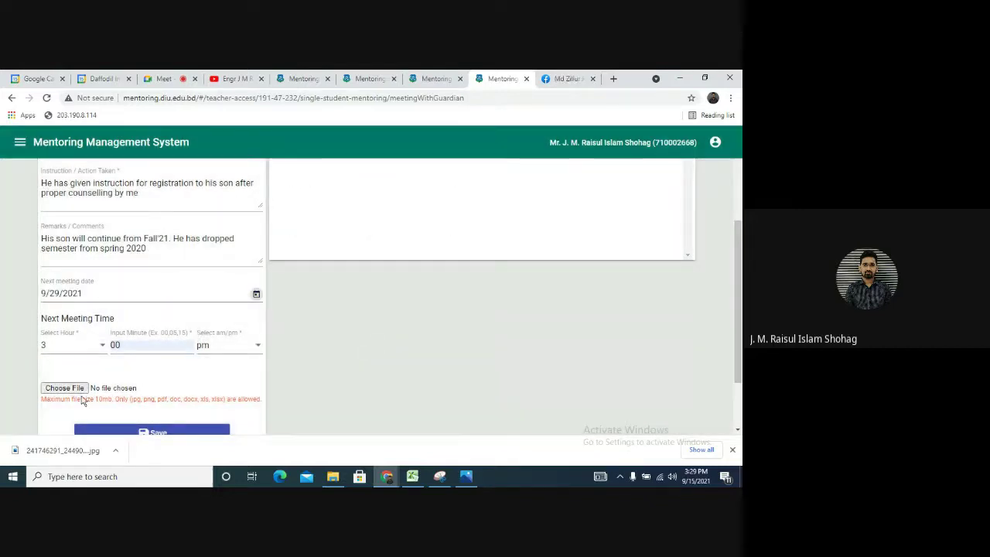
{"action": "left_click", "coordinate": [82, 389]}
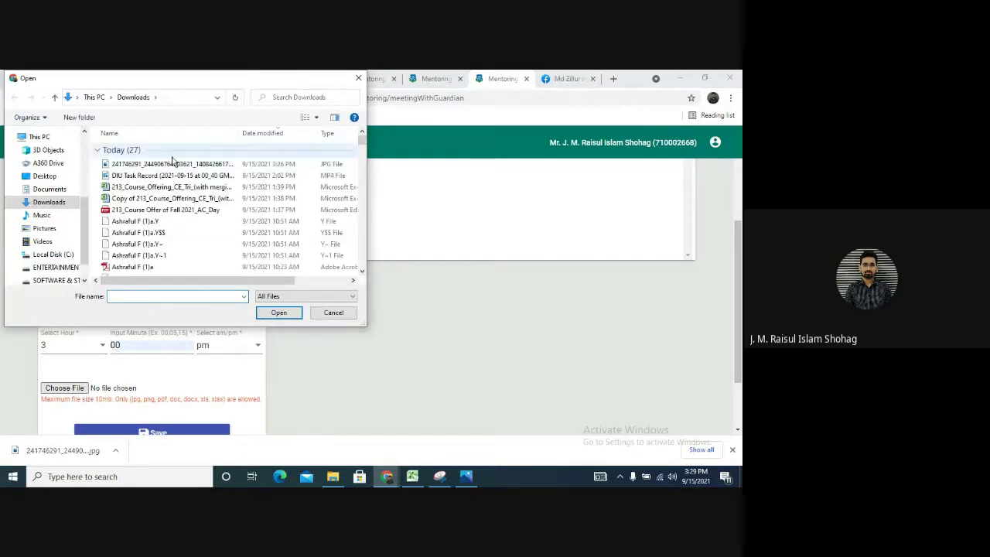
Attach the first .jpg receipt image from Downloads to the guardian meeting record
{"action": "left_click", "coordinate": [173, 164]}
{"action": "left_click", "coordinate": [175, 164]}
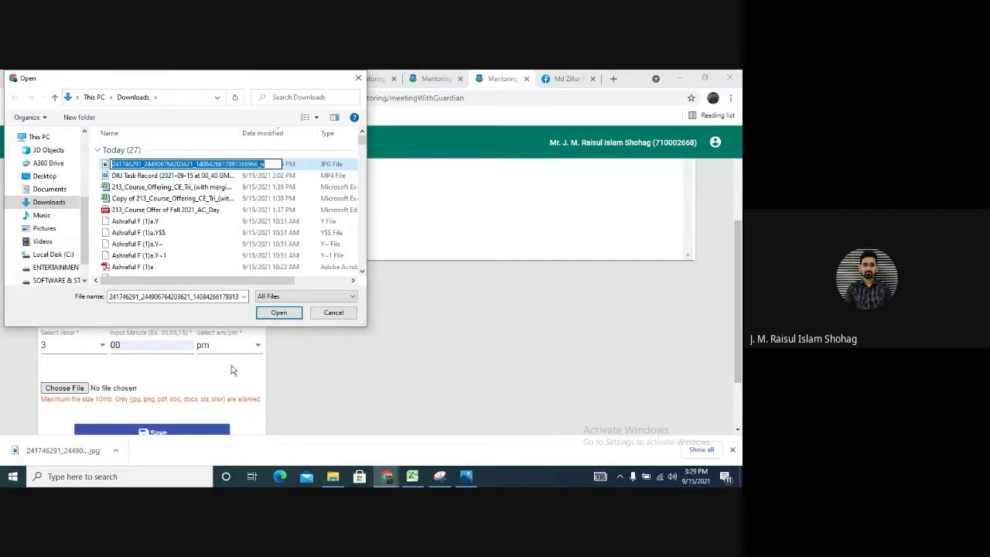
{"action": "left_click", "coordinate": [275, 317]}
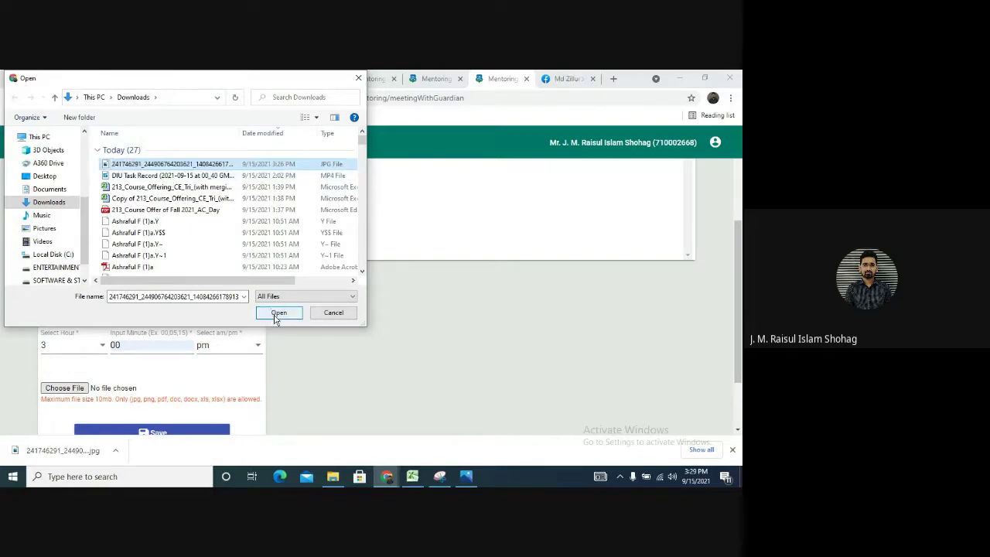
{"action": "left_click", "coordinate": [277, 313]}
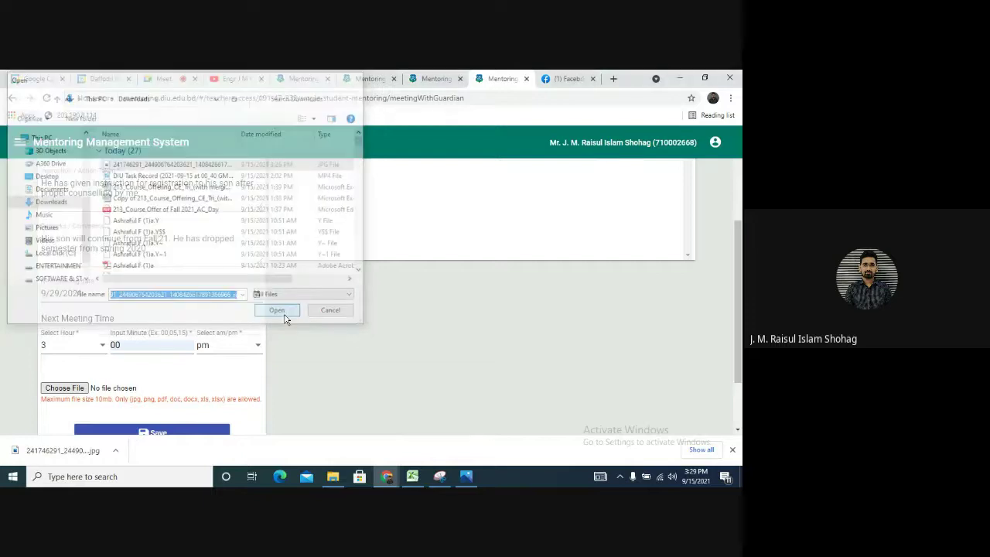
Save the guardian meeting record and confirm with Yes
{"action": "left_click", "coordinate": [150, 431]}
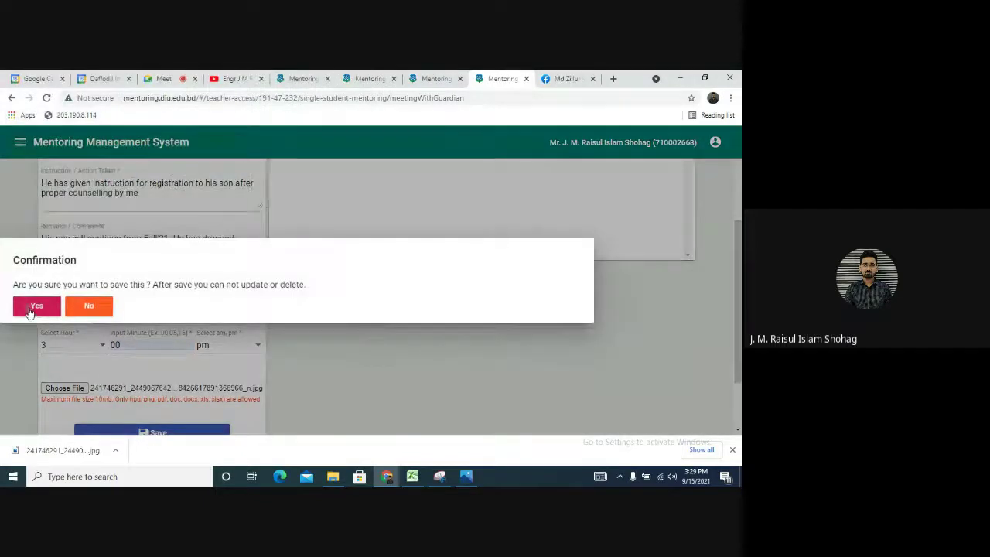
{"action": "left_click", "coordinate": [146, 341]}
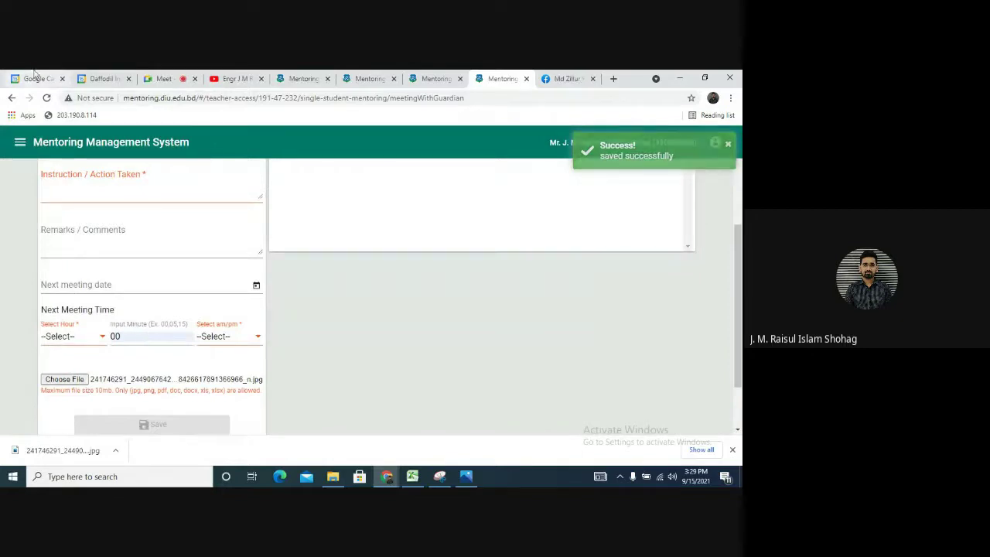
{"action": "left_click", "coordinate": [21, 141]}
Show Advisor Access registered students for Fall 2021 and highlight the 19 registered count
{"action": "left_click", "coordinate": [17, 297]}
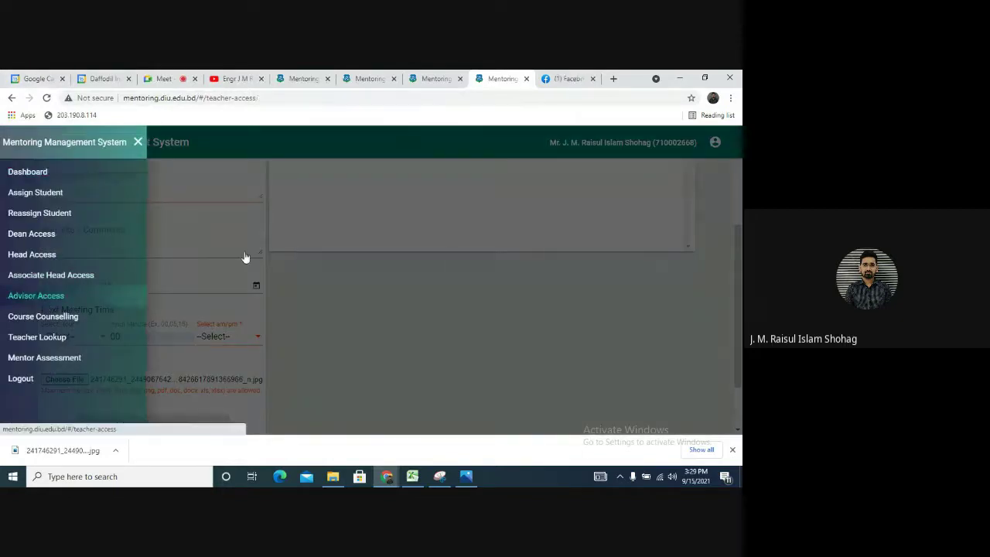
{"action": "scroll", "coordinate": [343, 220], "scroll_direction": "up", "scroll_amount": 10}
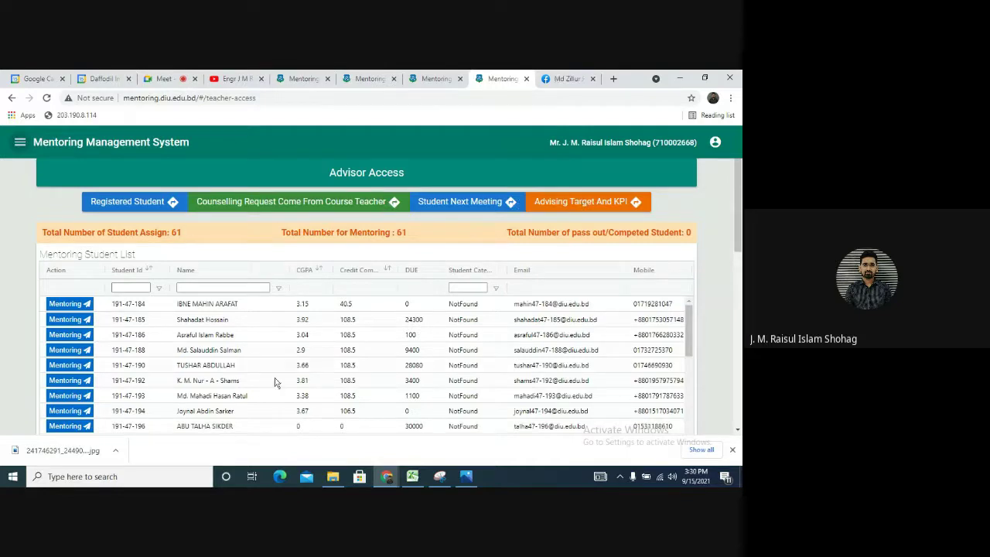
{"action": "left_click", "coordinate": [135, 202]}
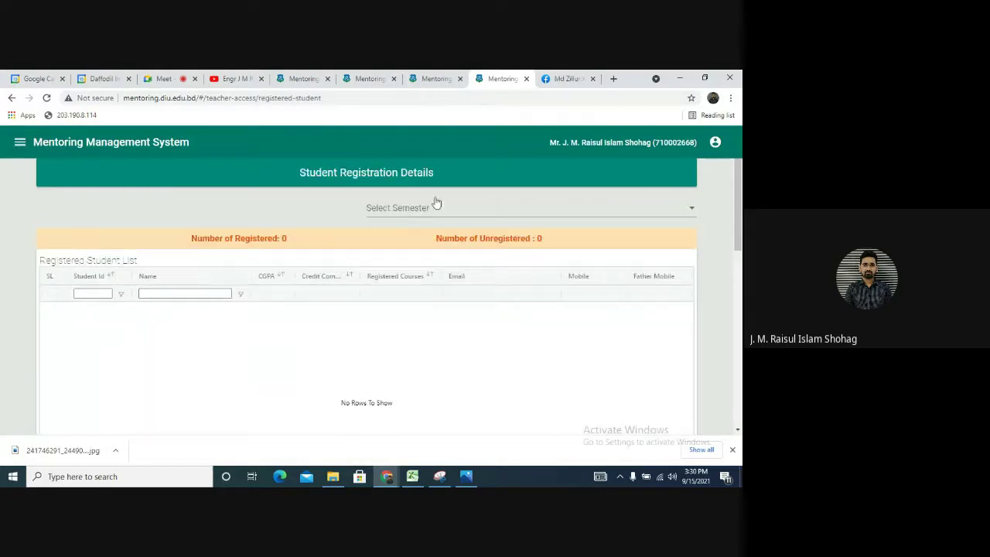
{"action": "left_click", "coordinate": [430, 218]}
{"action": "left_click", "coordinate": [420, 234]}
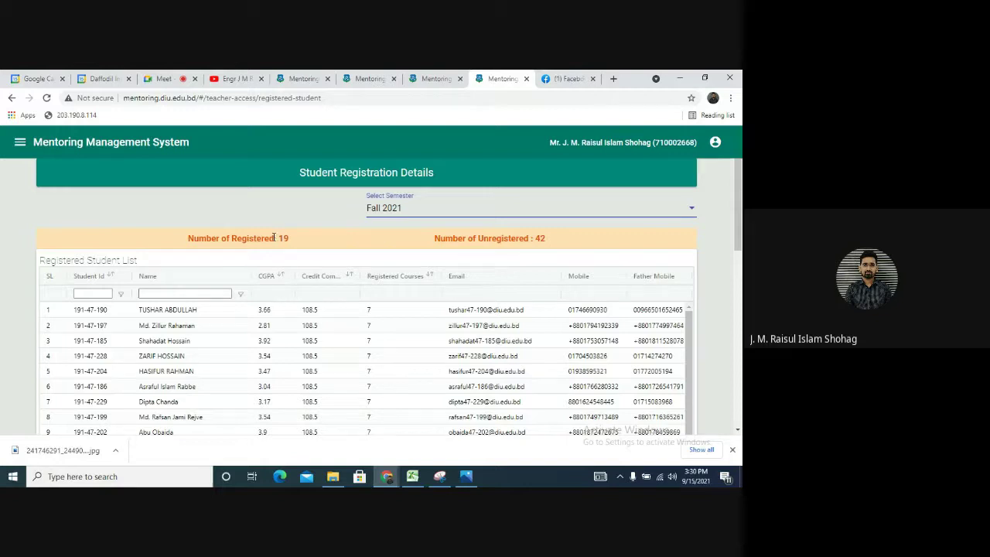
{"action": "left_click_drag", "start_coordinate": [283, 238], "coordinate": [41, 225]}
On Course Counselling, select Fall 2021 and look up the student by their ID
{"action": "left_click", "coordinate": [20, 141]}
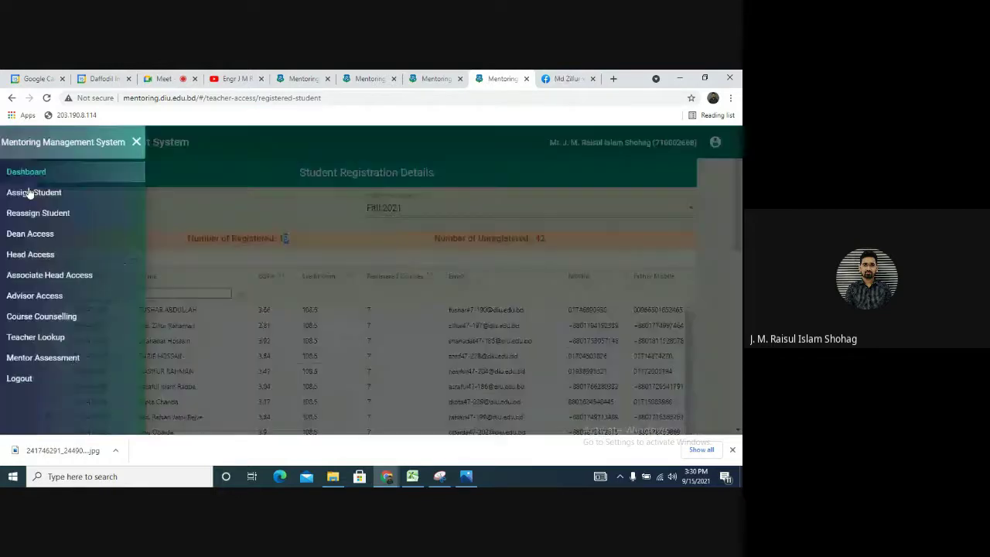
{"action": "left_click", "coordinate": [51, 317]}
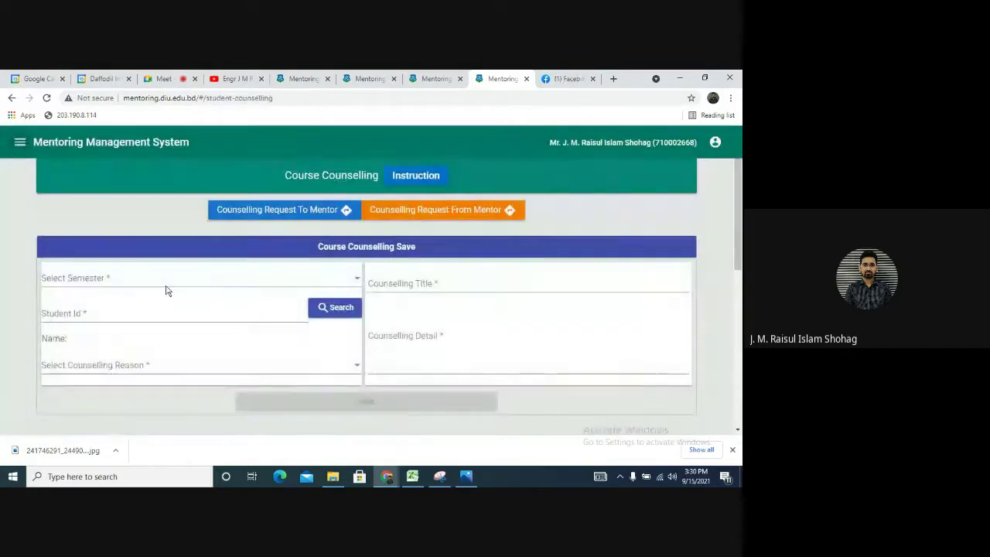
{"action": "scroll", "coordinate": [168, 280], "scroll_direction": "down", "scroll_amount": 1}
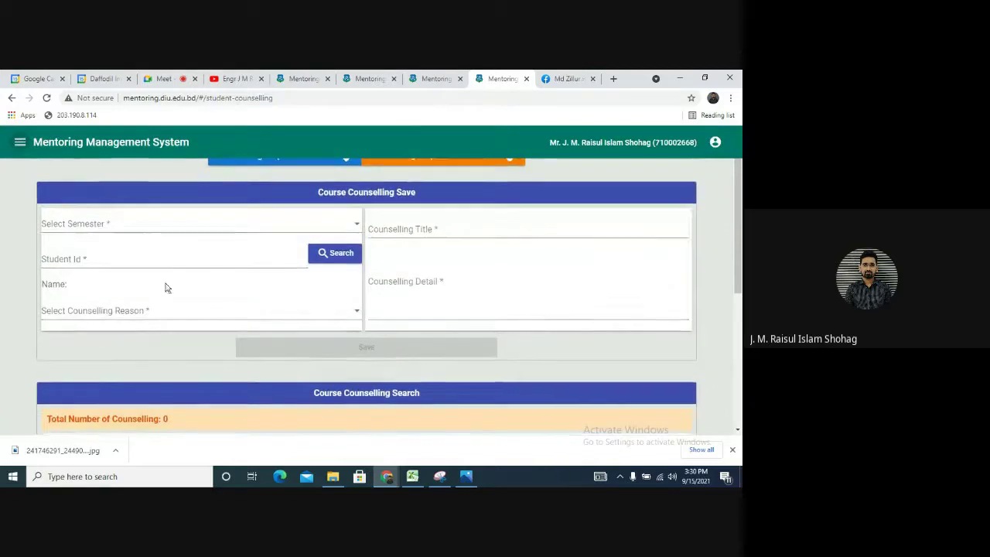
{"action": "scroll", "coordinate": [178, 354], "scroll_direction": "up", "scroll_amount": 1}
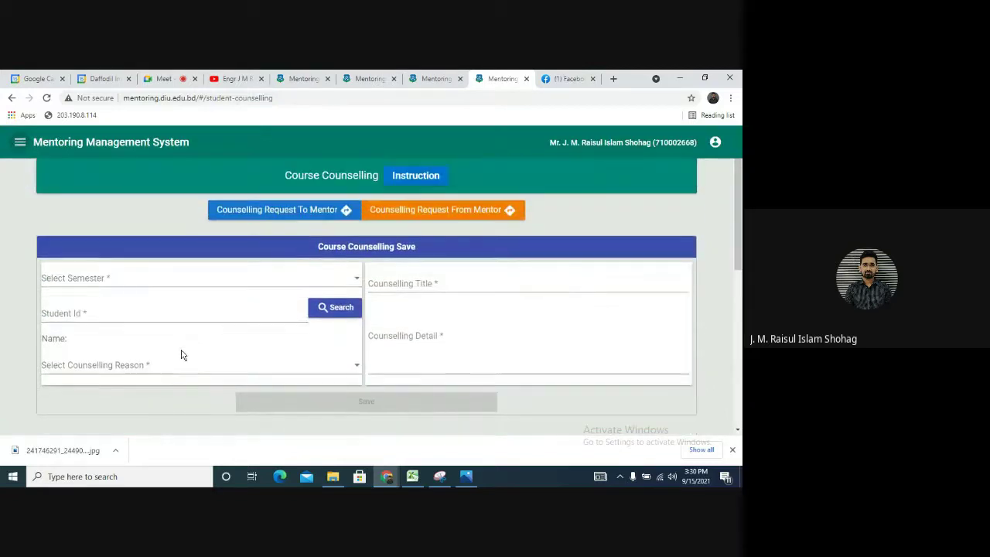
{"action": "left_click", "coordinate": [147, 286]}
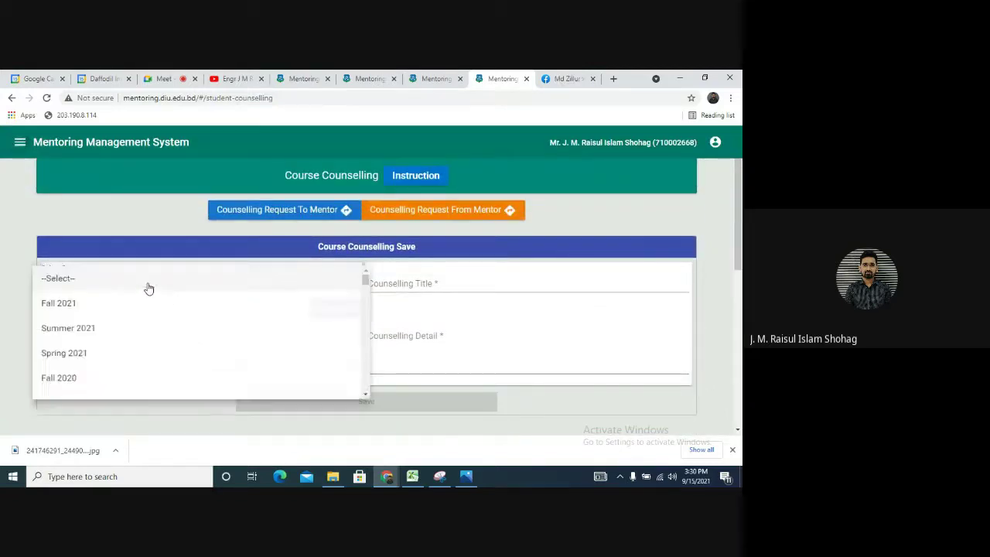
{"action": "left_click", "coordinate": [121, 311]}
{"action": "left_click", "coordinate": [113, 314]}
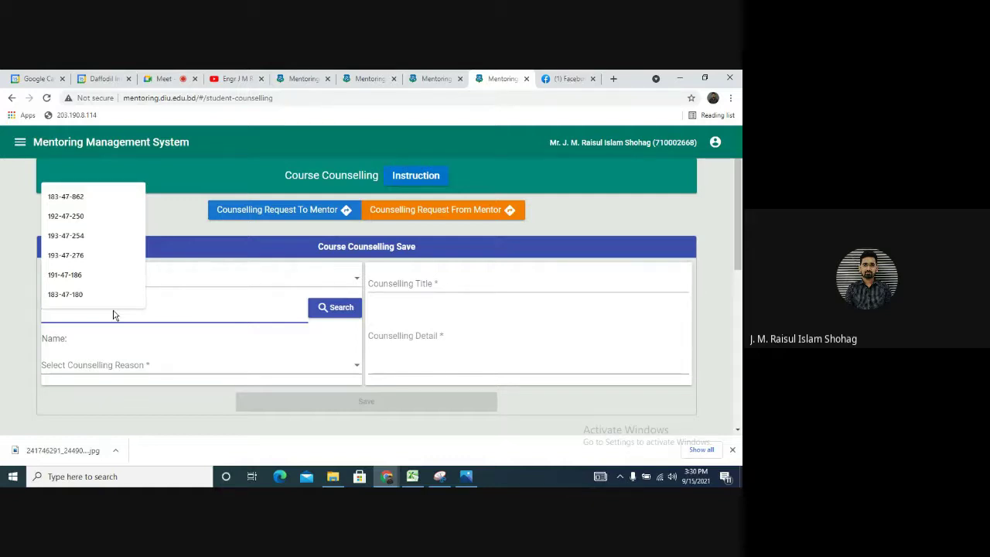
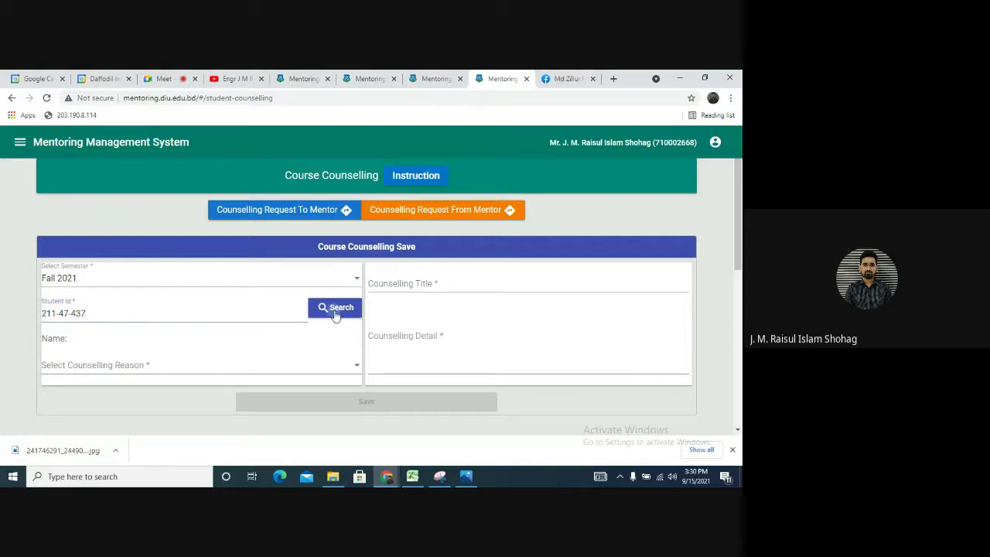
{"action": "left_click", "coordinate": [334, 310]}
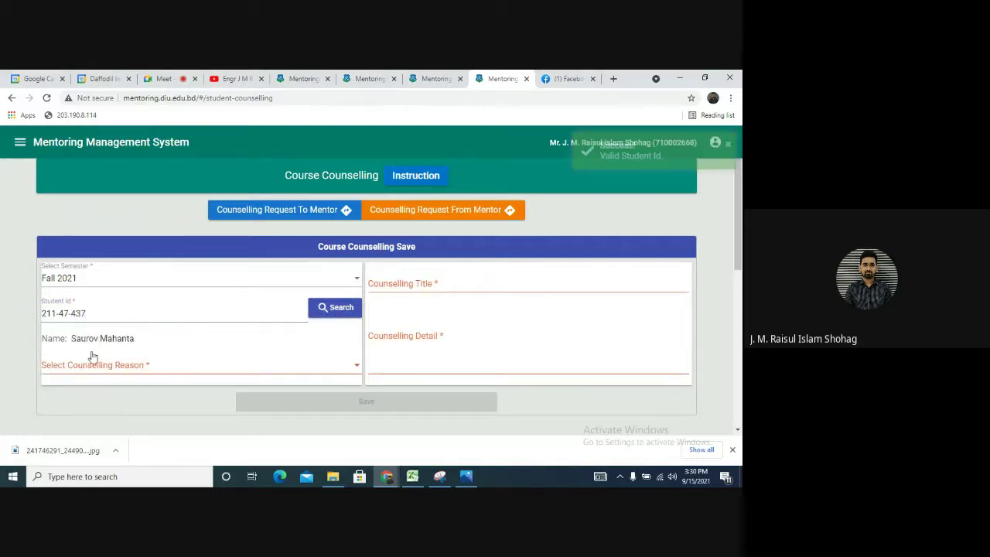
Set the Counselling Reason to Academic Discussion
{"action": "left_click", "coordinate": [356, 369]}
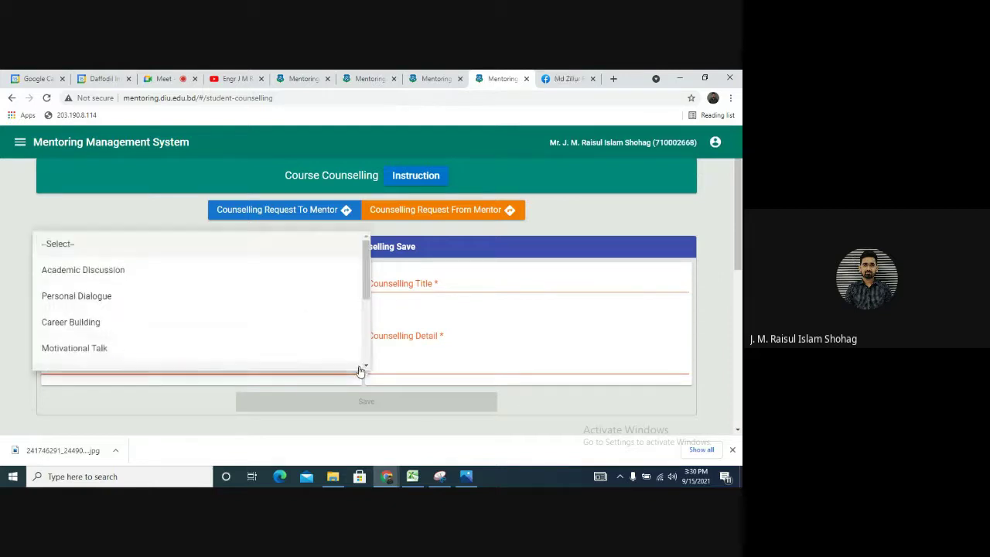
{"action": "scroll", "coordinate": [178, 338], "scroll_direction": "down", "scroll_amount": 2}
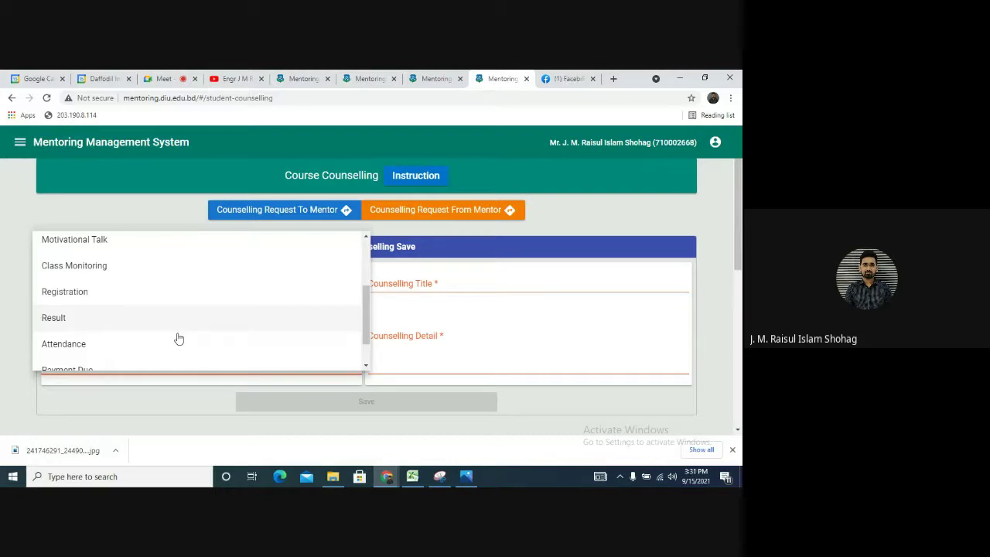
{"action": "scroll", "coordinate": [126, 335], "scroll_direction": "down", "scroll_amount": 1}
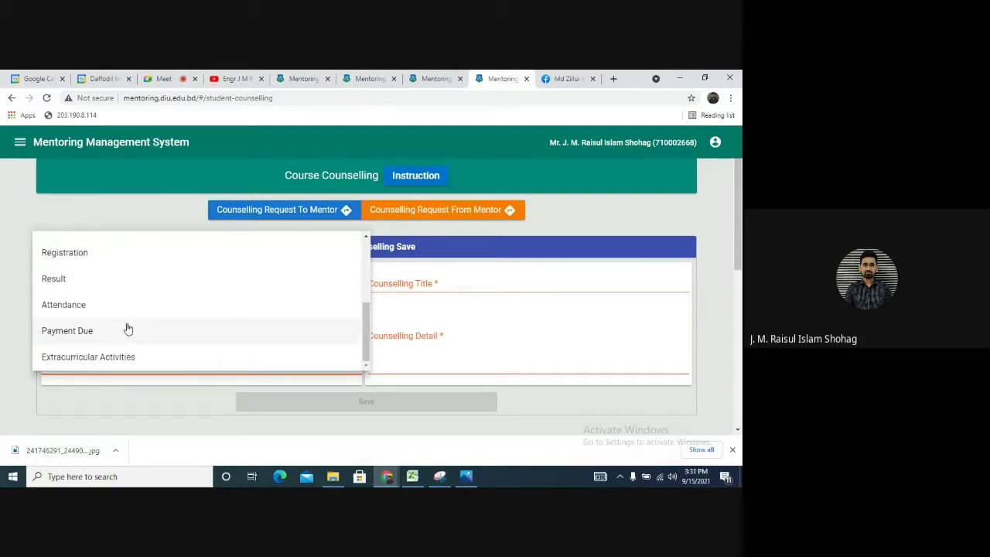
{"action": "scroll", "coordinate": [117, 365], "scroll_direction": "up", "scroll_amount": 2}
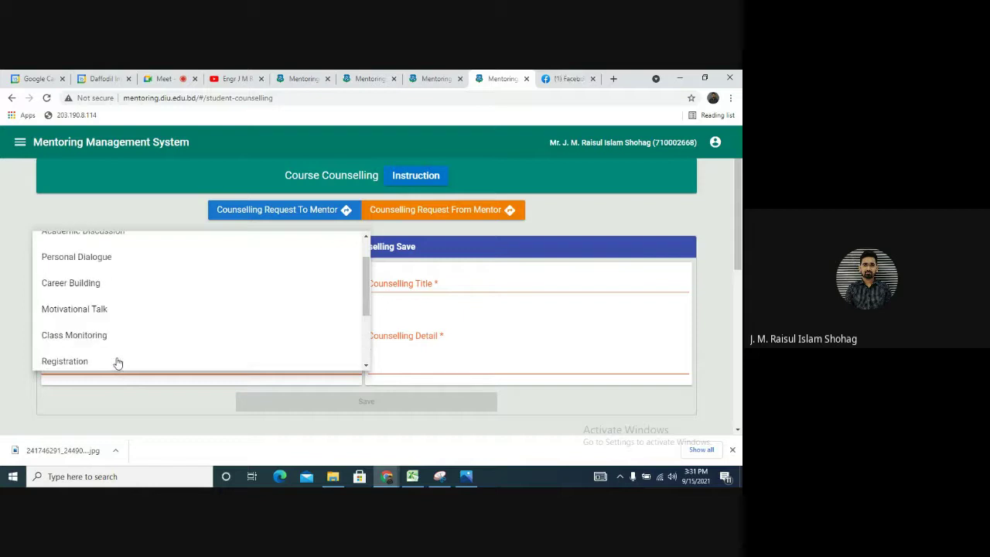
{"action": "scroll", "coordinate": [113, 355], "scroll_direction": "up", "scroll_amount": 1}
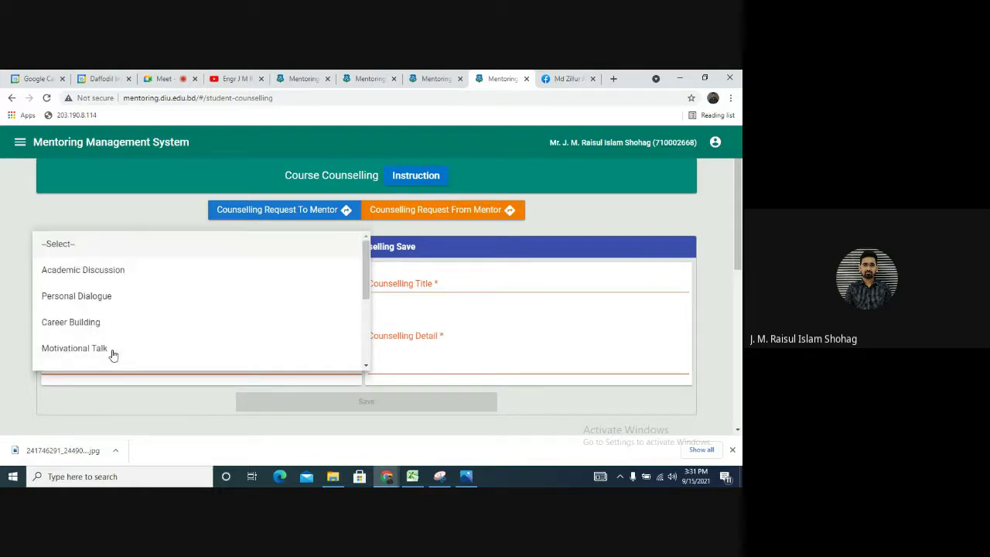
{"action": "scroll", "coordinate": [112, 351], "scroll_direction": "down", "scroll_amount": 1}
{"action": "scroll", "coordinate": [110, 347], "scroll_direction": "up", "scroll_amount": 2}
{"action": "left_click", "coordinate": [116, 270]}
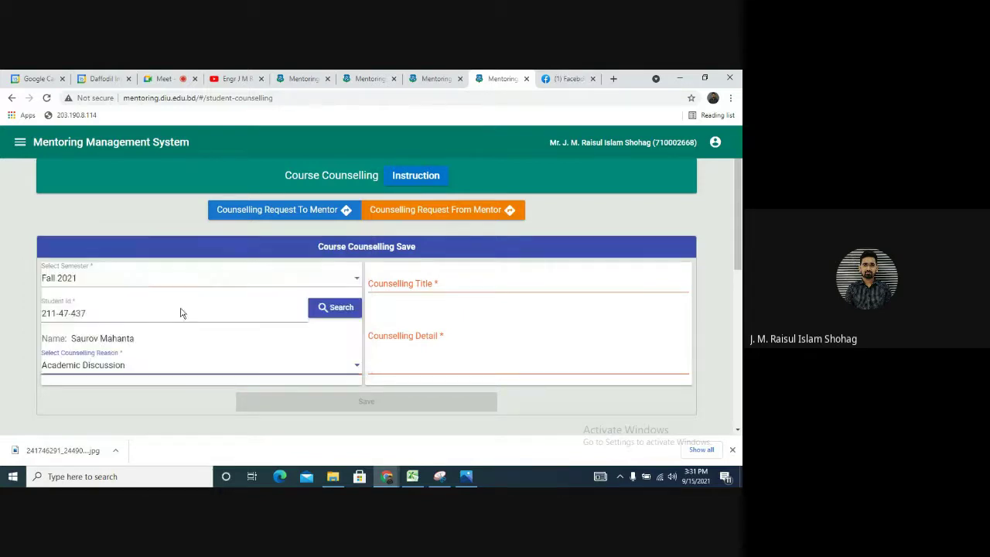
Save counselling 'Answer submission in BLC' with detail 'He has failed to submit answer scripts in BLC timely'
{"action": "left_click", "coordinate": [446, 287]}
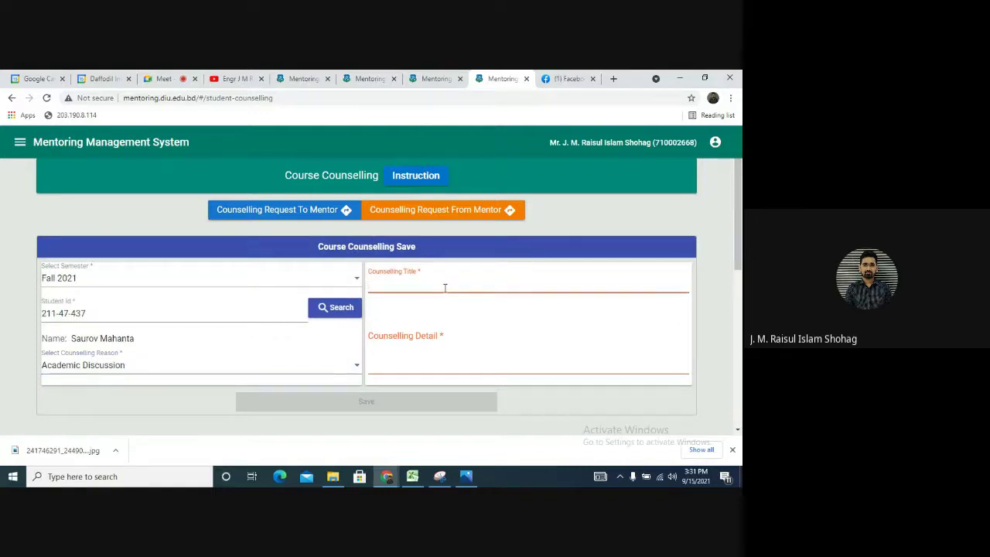
{"action": "type", "text": "A"}
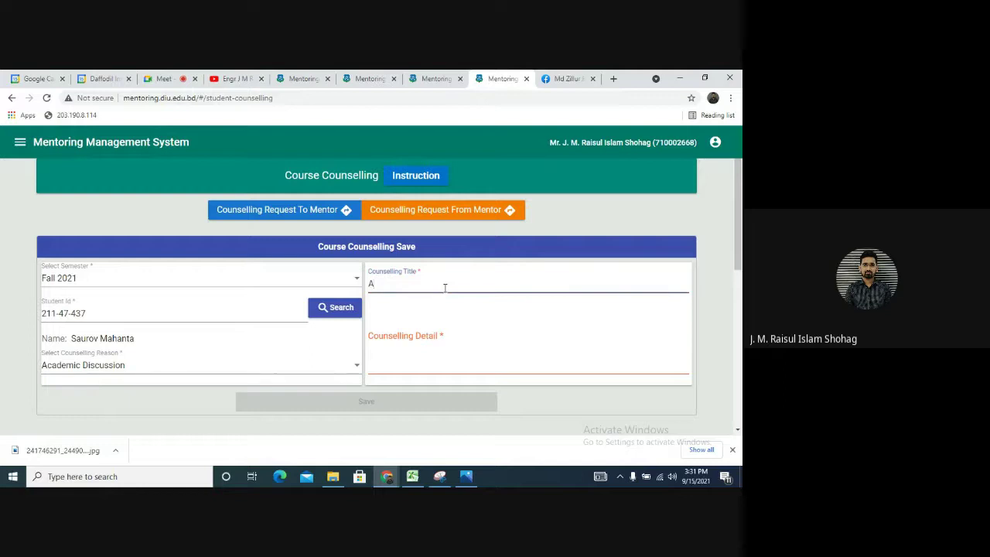
{"action": "type", "text": "nswer submission"}
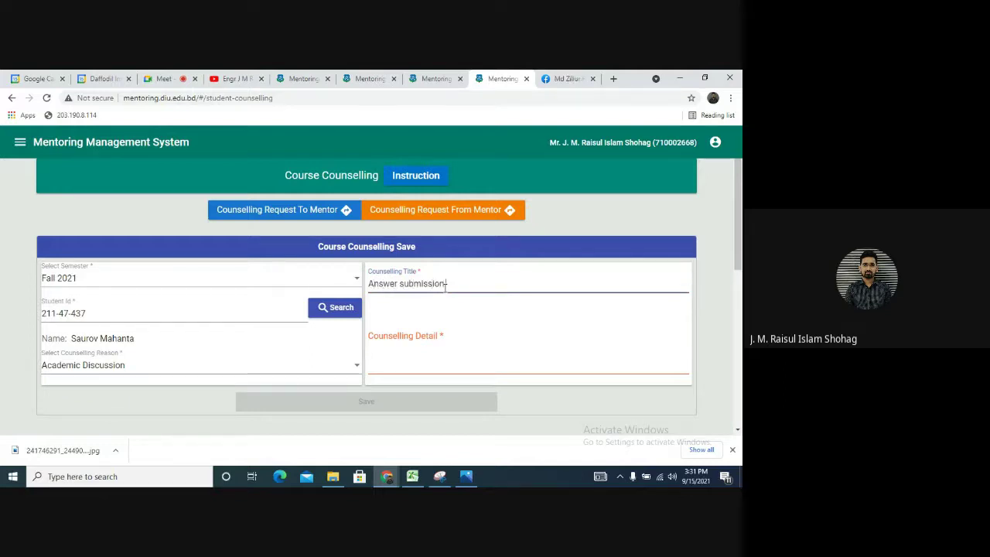
{"action": "type", "text": " in BLC"}
{"action": "left_click", "coordinate": [448, 360]}
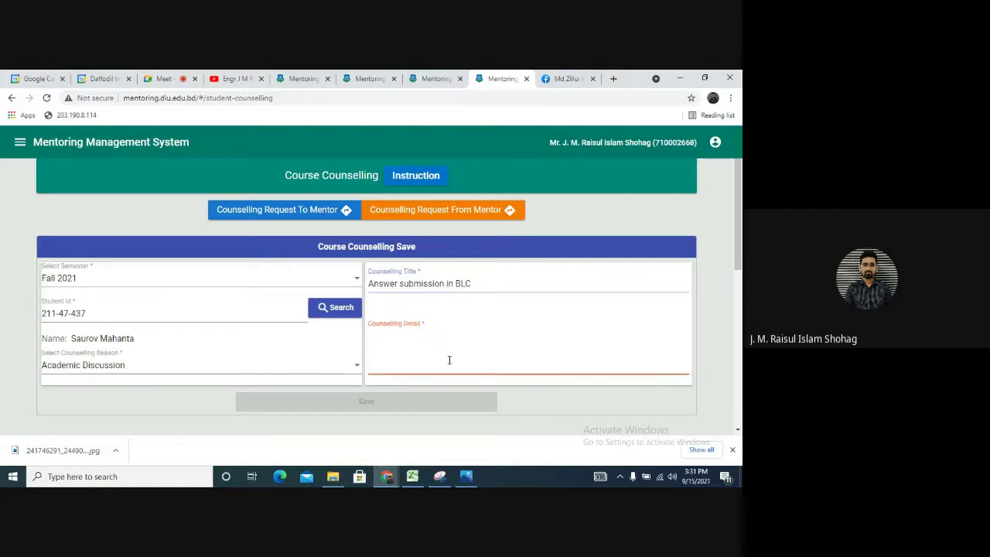
{"action": "type", "text": "He has "}
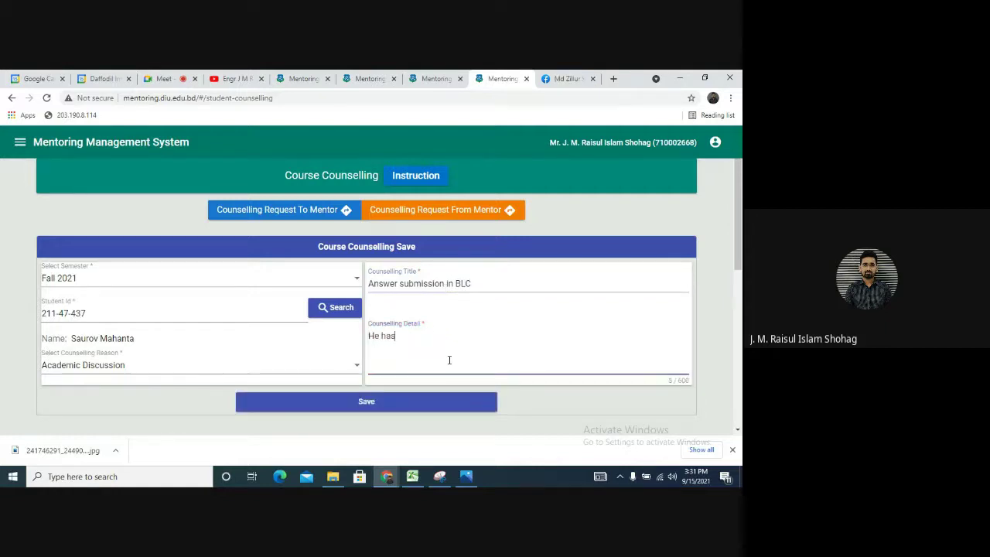
{"action": "type", "text": "failed to submit answer scripts in BLC timely"}
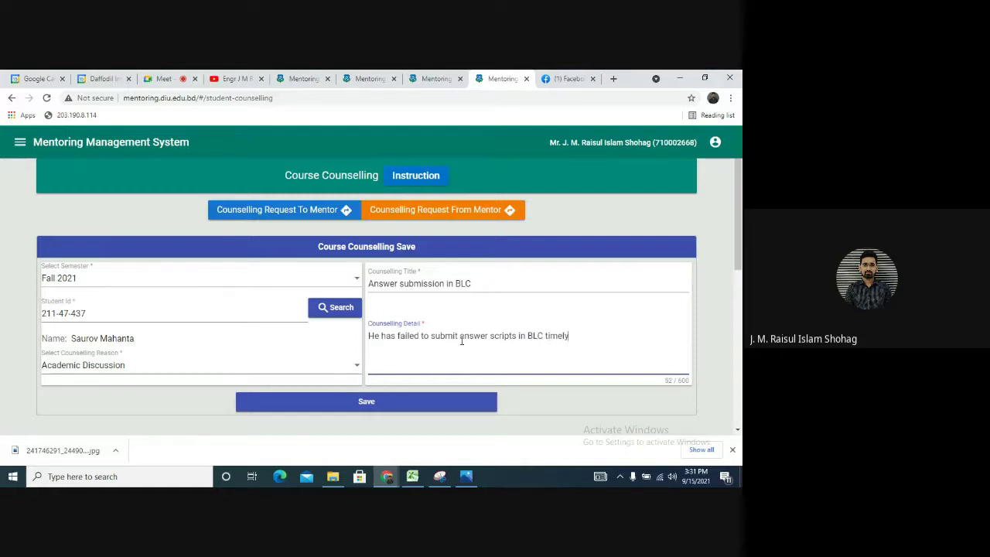
{"action": "left_click", "coordinate": [380, 403]}
{"action": "left_click", "coordinate": [356, 308]}
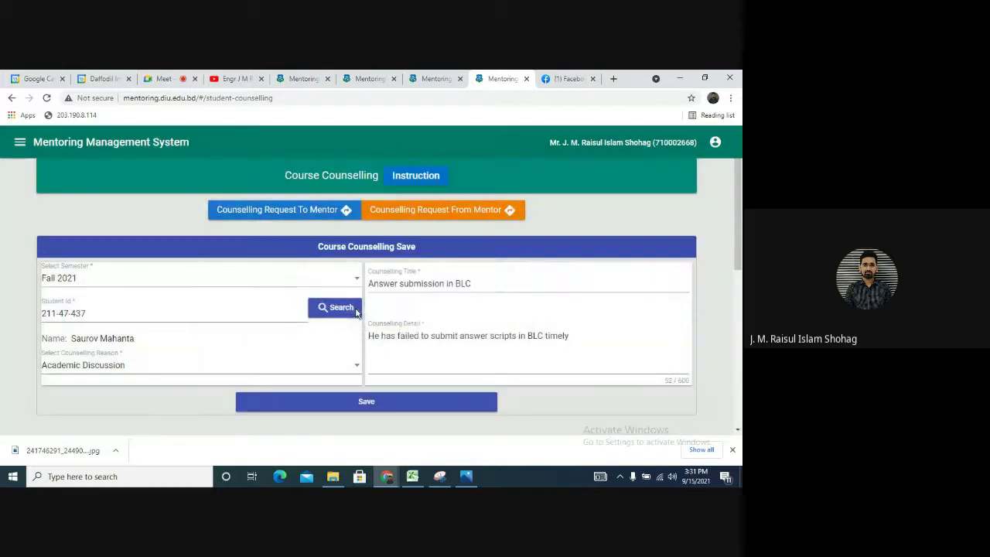
Search saved counselling records for Fall 2021
{"action": "scroll", "coordinate": [313, 284], "scroll_direction": "down", "scroll_amount": 5}
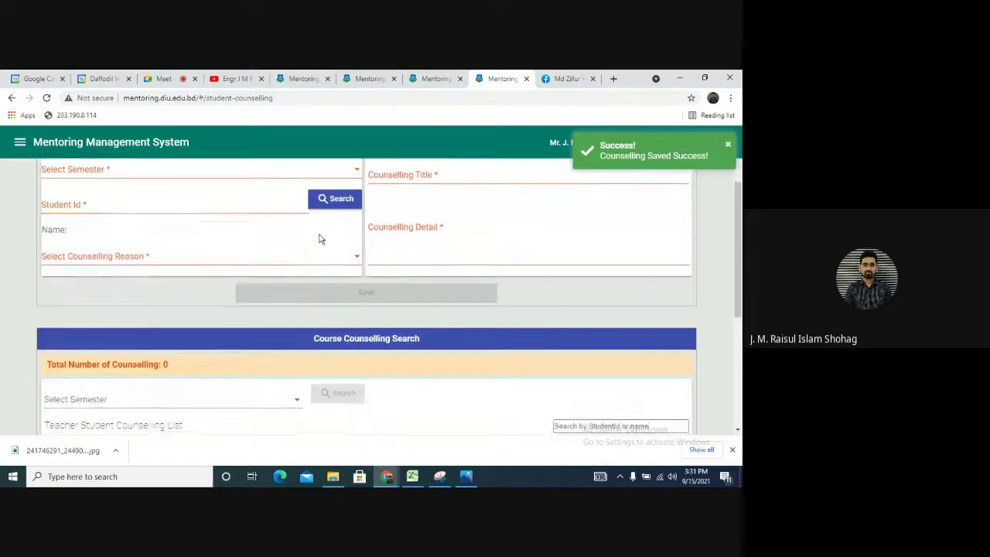
{"action": "scroll", "coordinate": [270, 291], "scroll_direction": "up", "scroll_amount": 1}
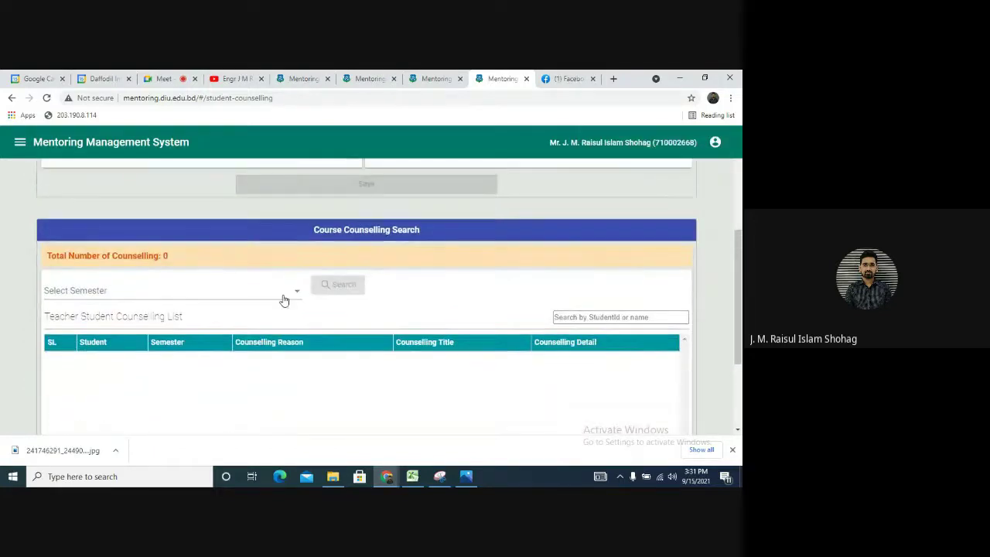
{"action": "left_click", "coordinate": [279, 295]}
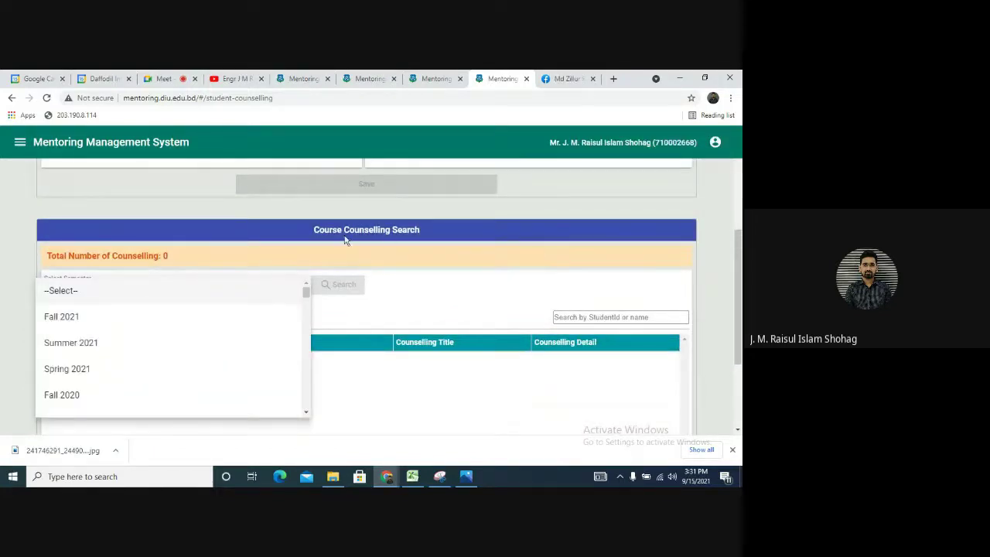
{"action": "left_click", "coordinate": [139, 324]}
{"action": "left_click", "coordinate": [346, 292]}
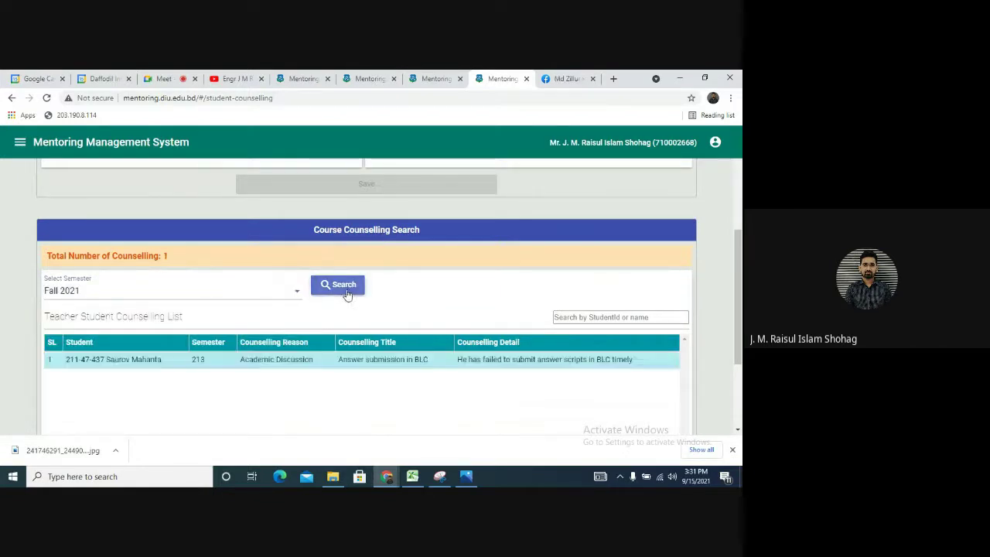
Search the counselling records for Summer 2021
{"action": "left_click", "coordinate": [302, 297]}
{"action": "left_click", "coordinate": [137, 316]}
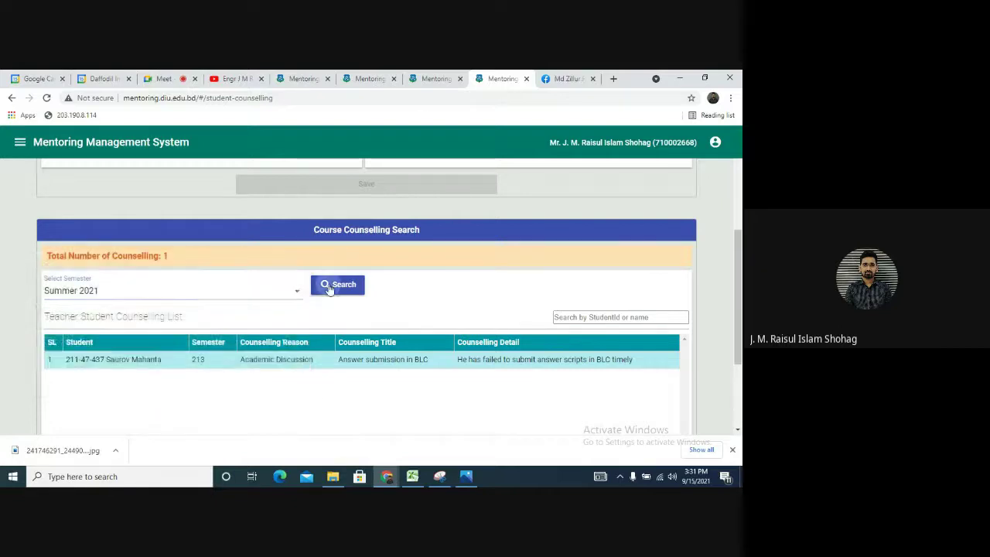
{"action": "left_click", "coordinate": [330, 287]}
{"action": "scroll", "coordinate": [302, 409], "scroll_direction": "down", "scroll_amount": 2}
{"action": "scroll", "coordinate": [305, 412], "scroll_direction": "up", "scroll_amount": 6}
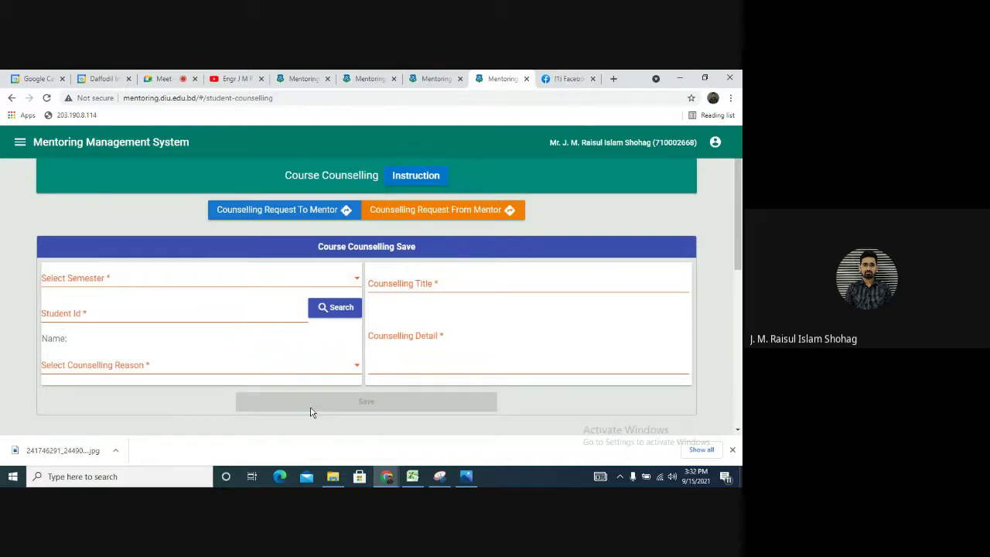
On Counselling Request To Mentor, select Fall 2021 and look up the student by ID
{"action": "left_click", "coordinate": [285, 218]}
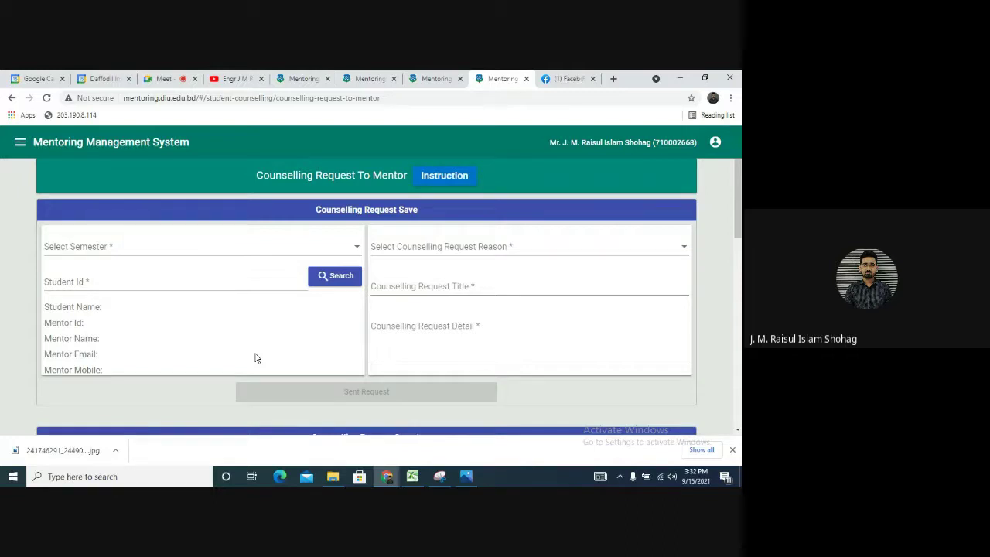
{"action": "left_click", "coordinate": [111, 254]}
{"action": "left_click", "coordinate": [98, 275]}
{"action": "left_click", "coordinate": [105, 280]}
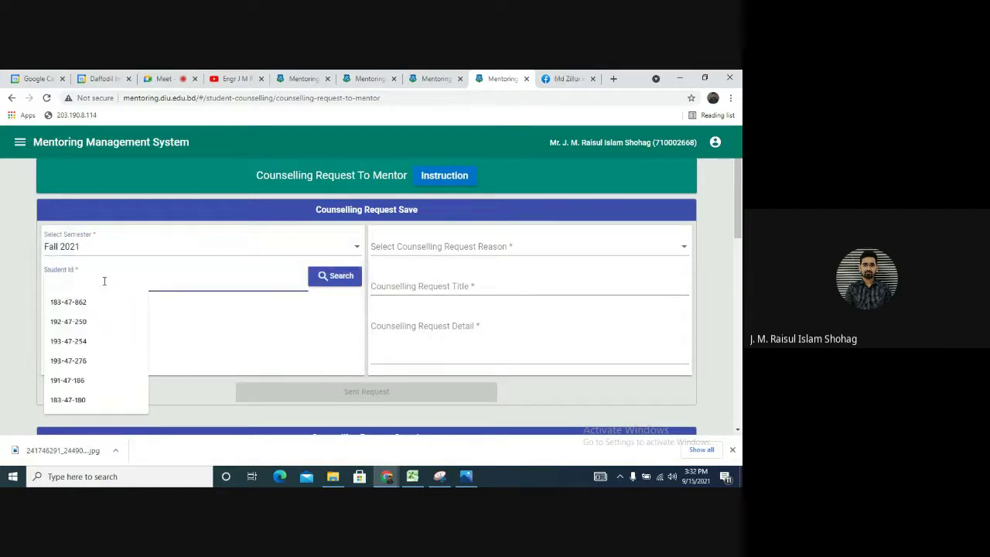
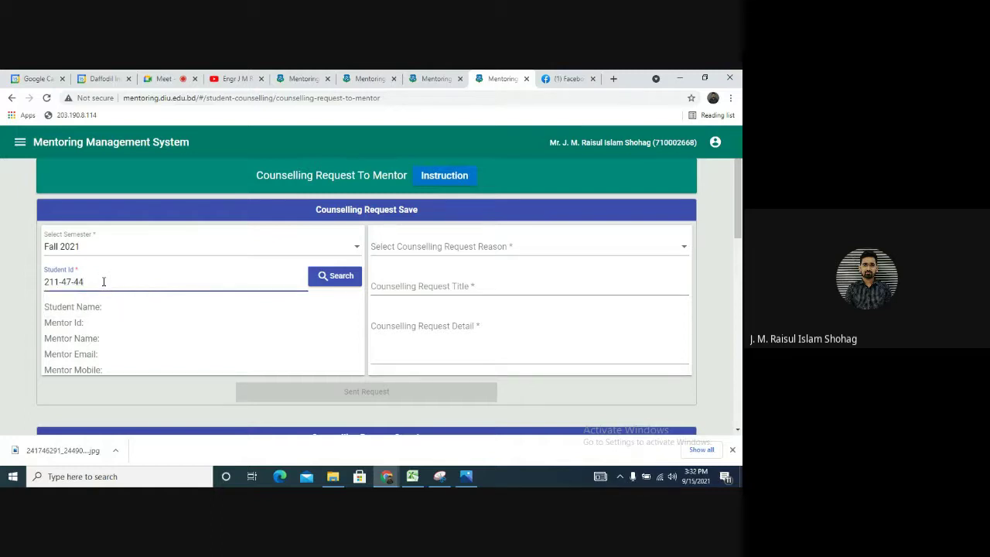
{"action": "left_click", "coordinate": [336, 280]}
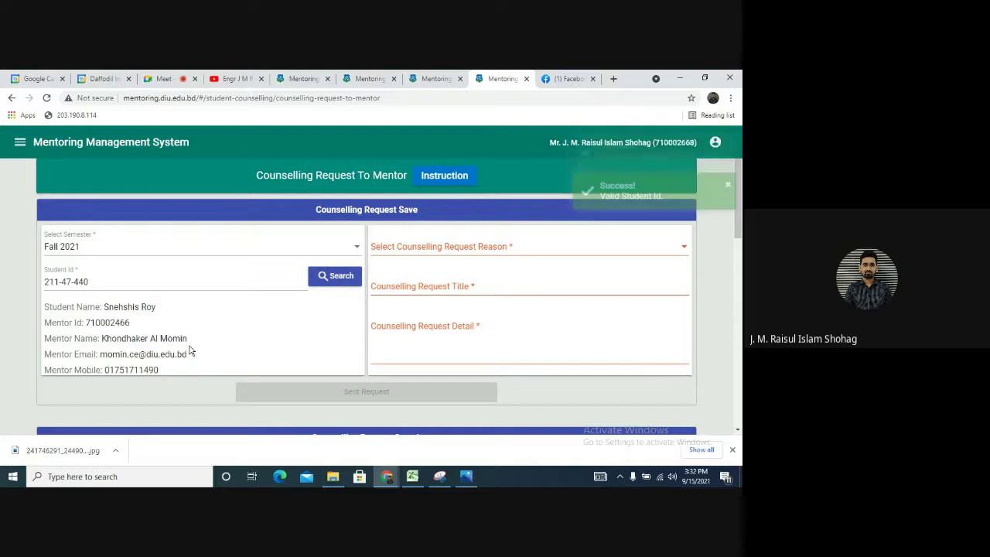
Send an Attendance request titled 'Attendance', detail 'He was absent many days upto', and confirm
{"action": "left_click", "coordinate": [433, 247]}
{"action": "scroll", "coordinate": [428, 332], "scroll_direction": "down", "scroll_amount": 2}
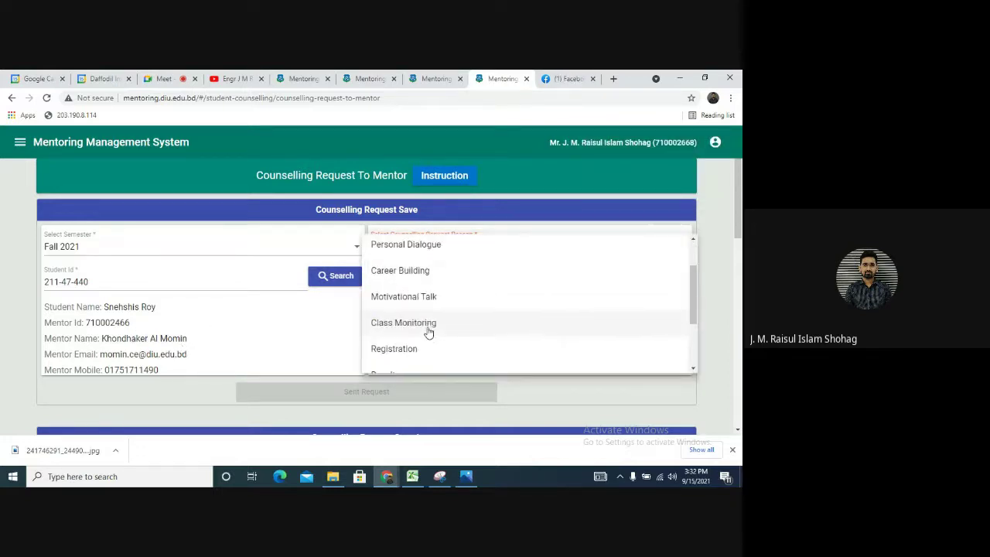
{"action": "scroll", "coordinate": [418, 324], "scroll_direction": "down", "scroll_amount": 3}
{"action": "left_click", "coordinate": [417, 310]}
{"action": "left_click", "coordinate": [428, 290]}
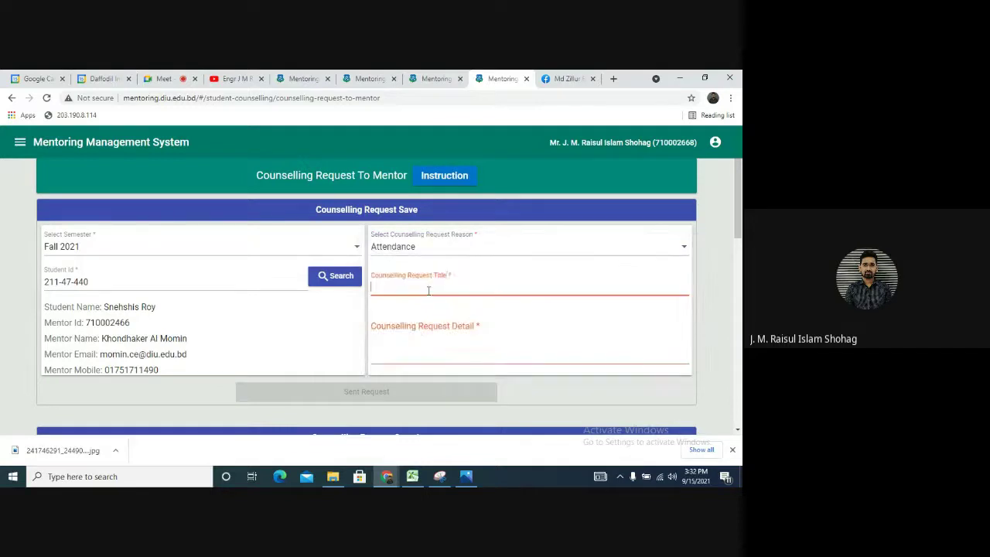
{"action": "type", "text": "Attendance"}
{"action": "left_click", "coordinate": [447, 334]}
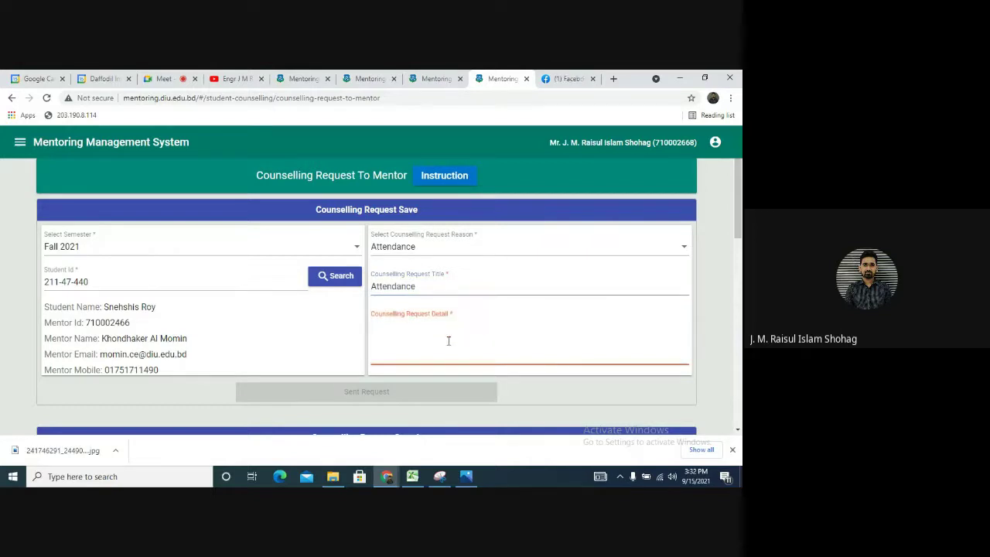
{"action": "type", "text": "He was absent many days"}
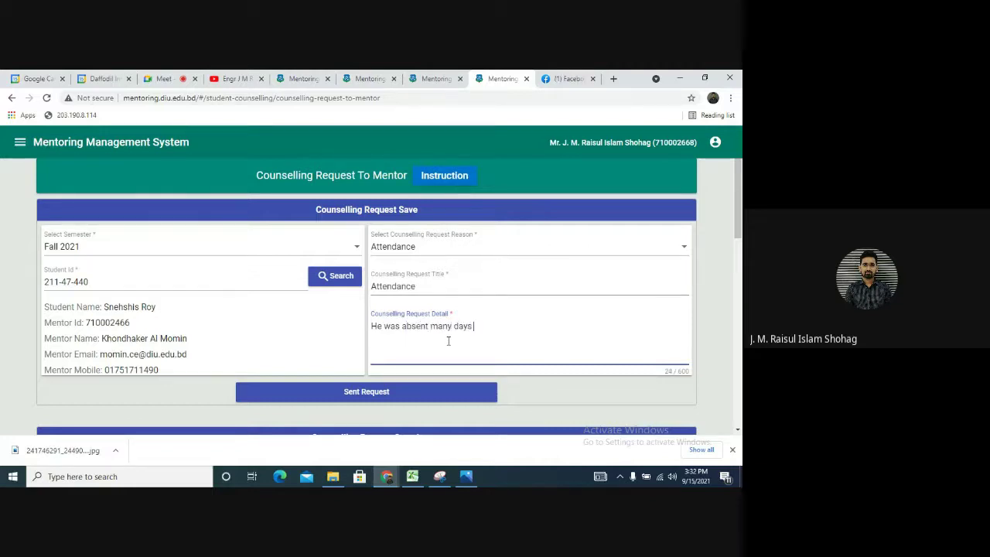
{"action": "type", "text": " upto"}
{"action": "left_click", "coordinate": [395, 394]}
{"action": "left_click", "coordinate": [354, 307]}
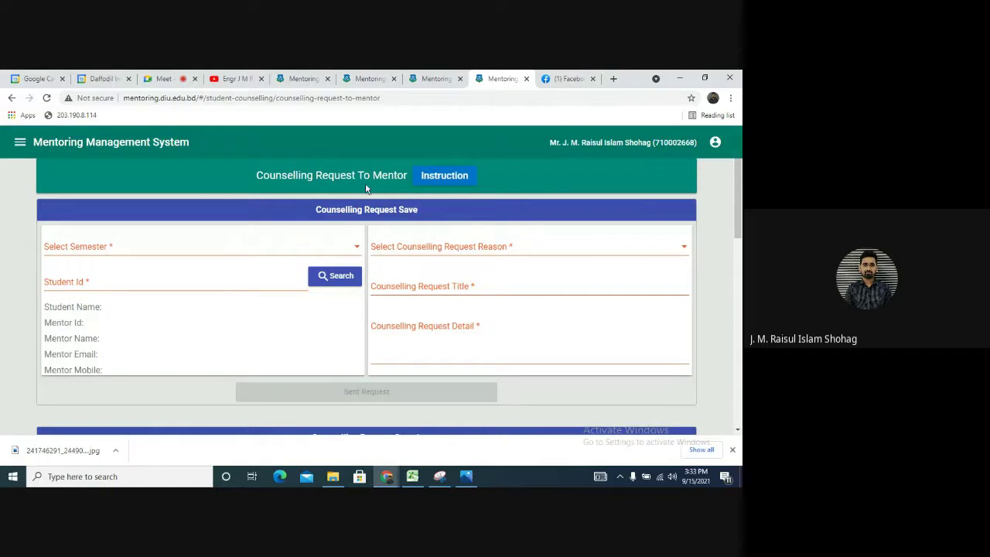
{"action": "left_click", "coordinate": [20, 141]}
Search Counselling Requests From Mentor for Fall 2021, Sec: B1 - Surveying
{"action": "left_click", "coordinate": [65, 321]}
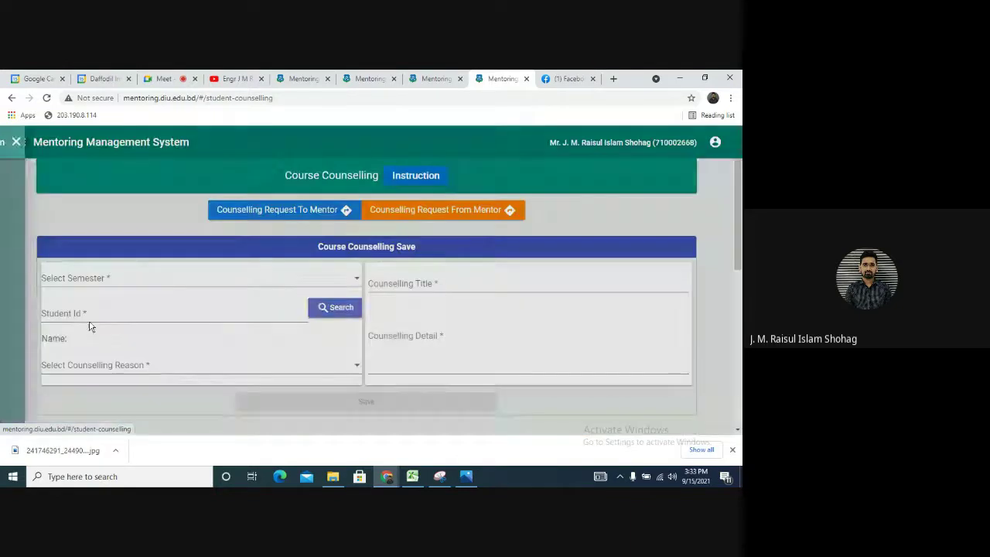
{"action": "left_click", "coordinate": [452, 213]}
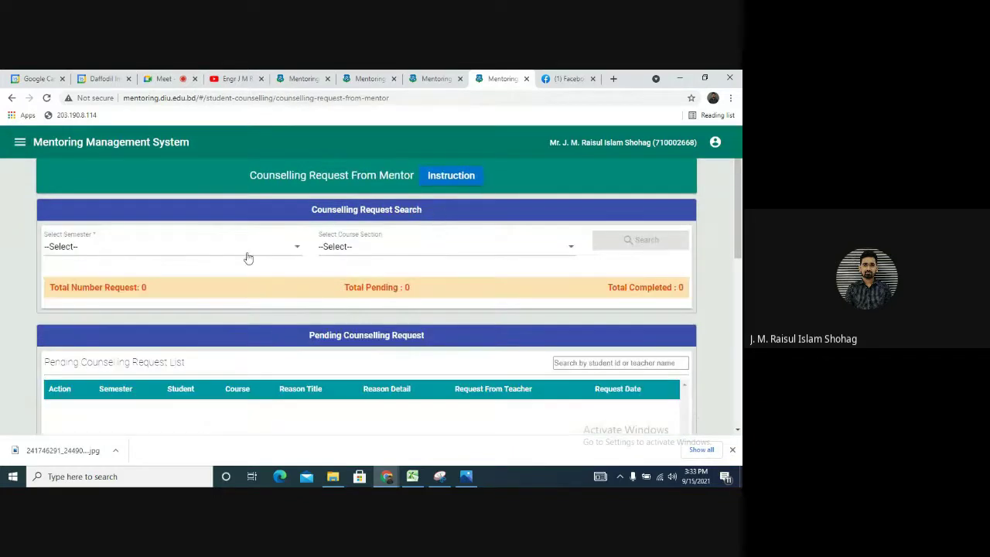
{"action": "left_click", "coordinate": [277, 251]}
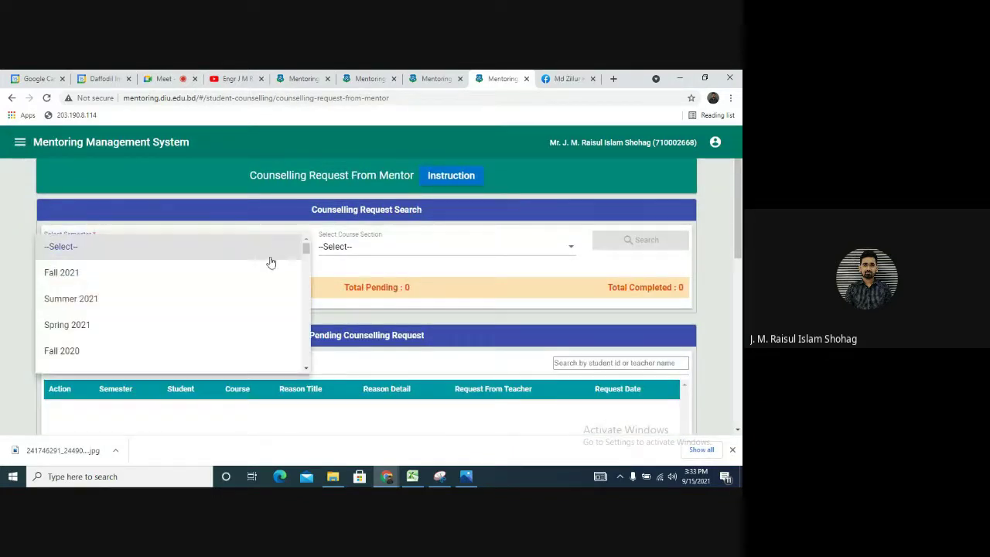
{"action": "left_click", "coordinate": [229, 277]}
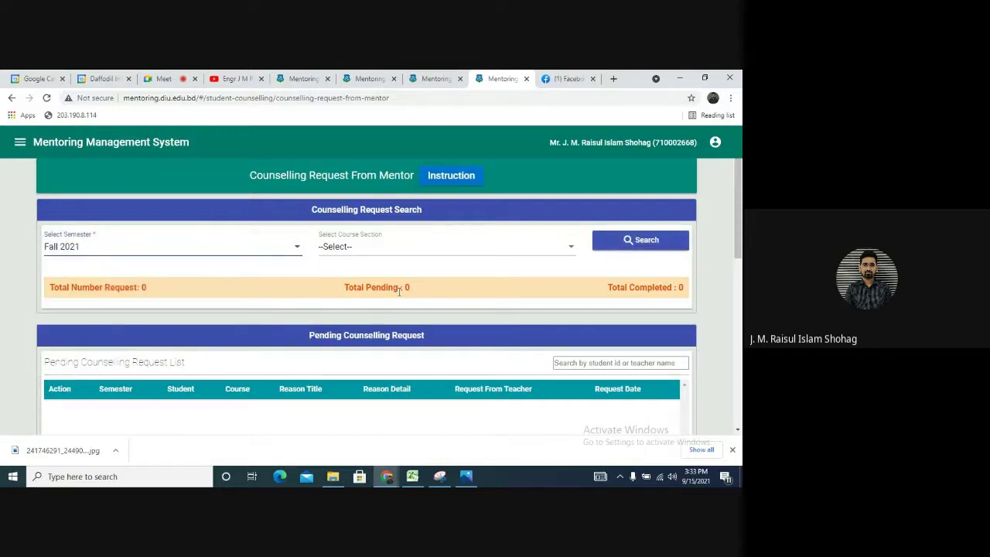
{"action": "left_click", "coordinate": [405, 245]}
{"action": "left_click", "coordinate": [394, 280]}
{"action": "left_click", "coordinate": [641, 240]}
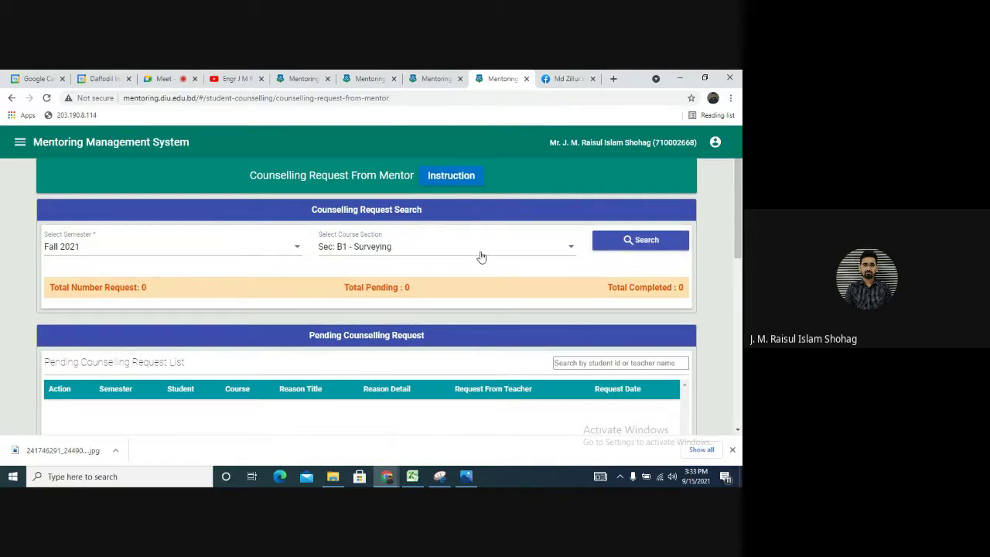
Search Summer 2021 requests in sections D1 Engineering Ethics, E1 and D1 Environmental Engineering II
{"action": "left_click", "coordinate": [250, 259]}
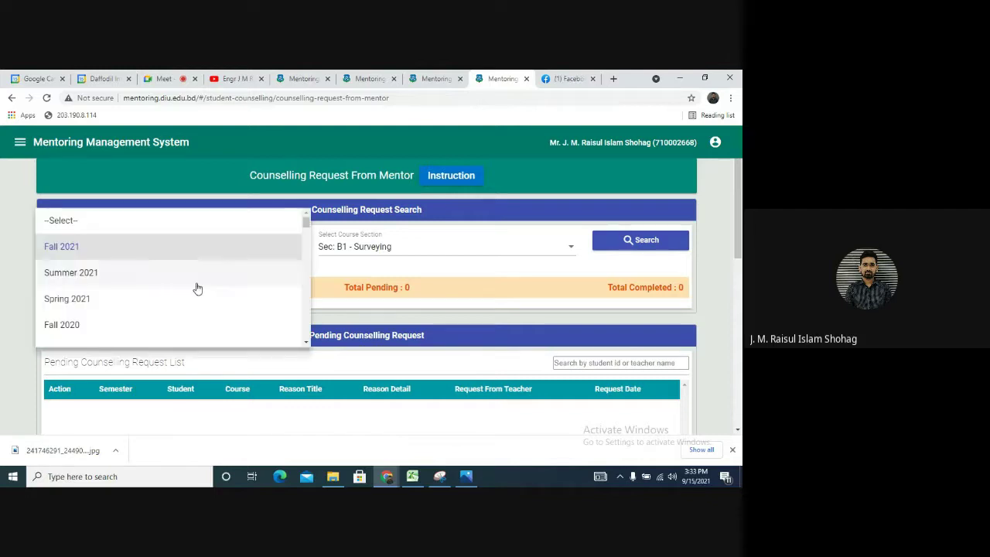
{"action": "left_click", "coordinate": [197, 283]}
{"action": "left_click", "coordinate": [407, 247]}
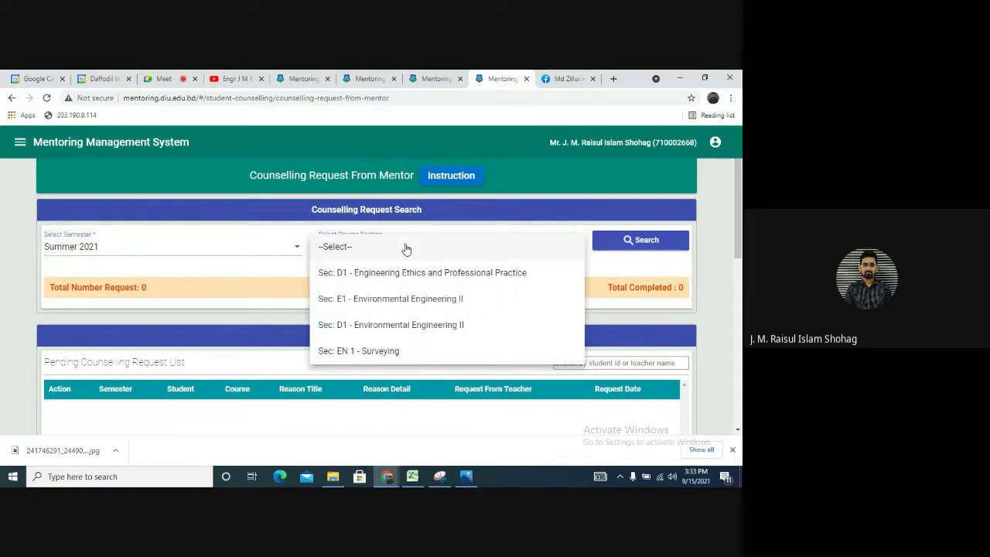
{"action": "left_click", "coordinate": [411, 282]}
{"action": "left_click", "coordinate": [613, 244]}
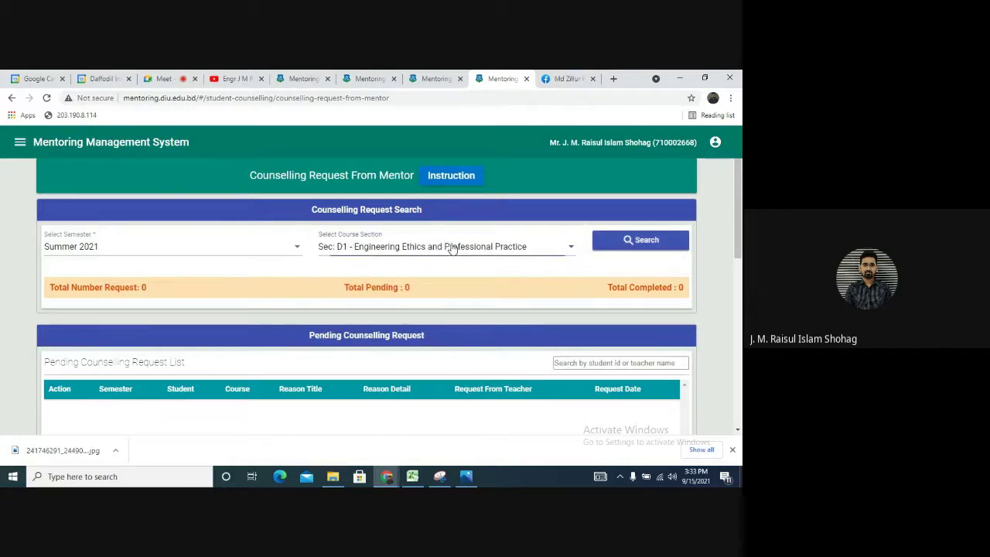
{"action": "left_click", "coordinate": [451, 248]}
{"action": "left_click", "coordinate": [478, 267]}
{"action": "left_click", "coordinate": [616, 239]}
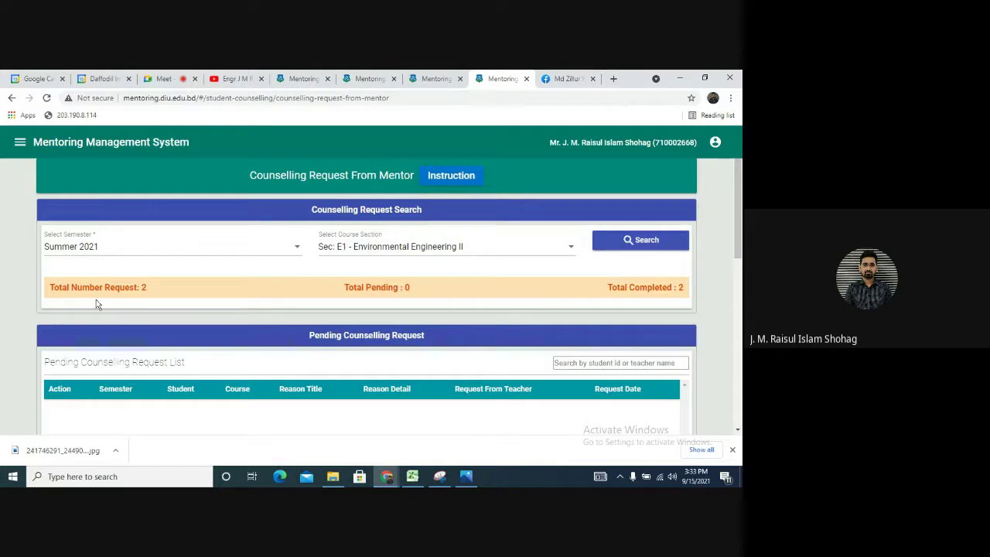
{"action": "left_click", "coordinate": [518, 253]}
{"action": "left_click", "coordinate": [478, 272]}
{"action": "left_click", "coordinate": [641, 245]}
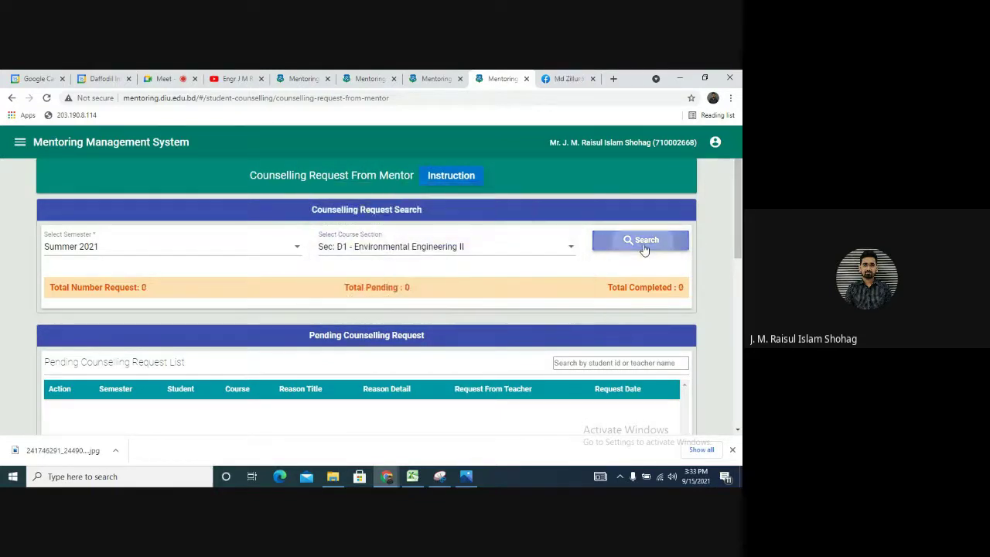
Search Summer 2021 Sec: EN 1 - Surveying and start counselling the first pending student
{"action": "left_click", "coordinate": [471, 261]}
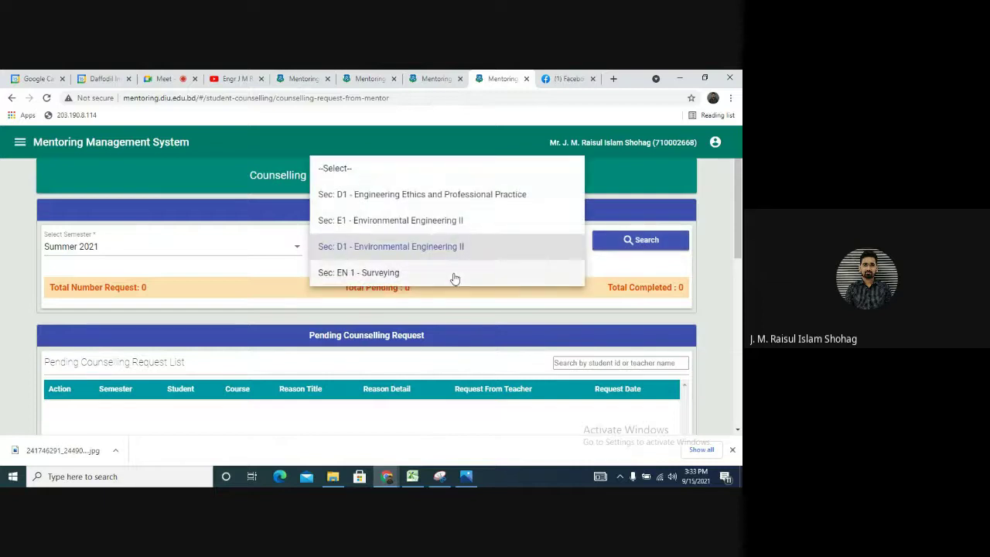
{"action": "left_click", "coordinate": [455, 271]}
{"action": "left_click", "coordinate": [610, 250]}
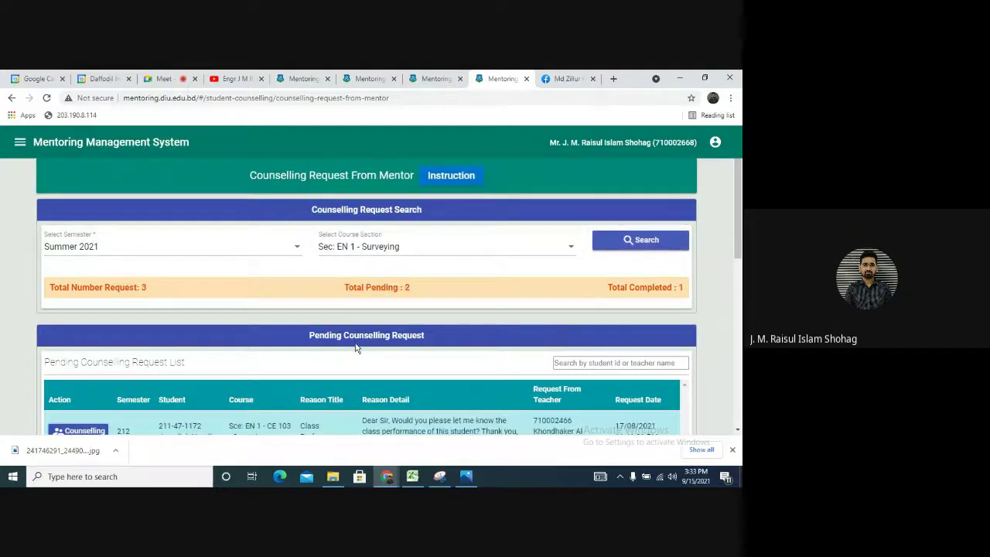
{"action": "scroll", "coordinate": [165, 292], "scroll_direction": "down", "scroll_amount": 1}
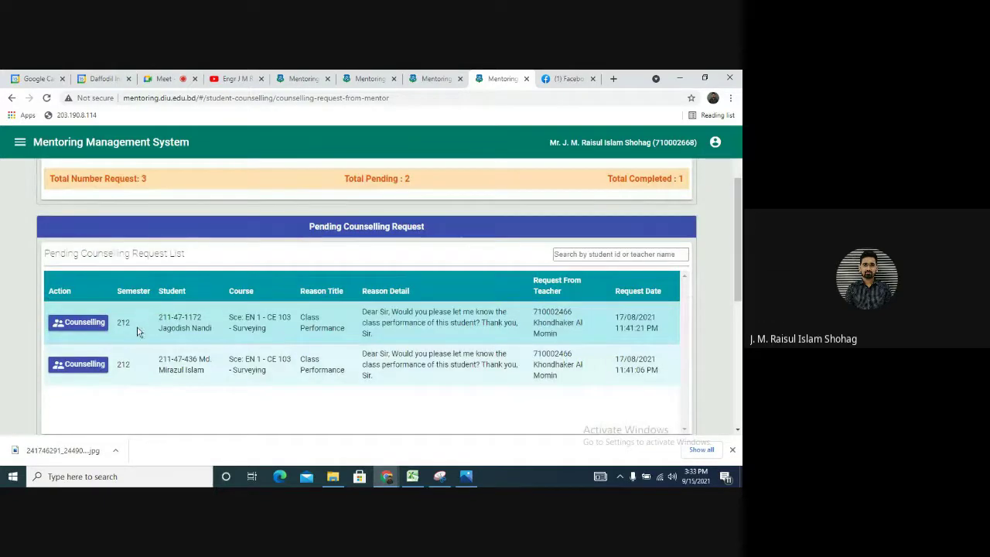
{"action": "scroll", "coordinate": [206, 387], "scroll_direction": "up", "scroll_amount": 1}
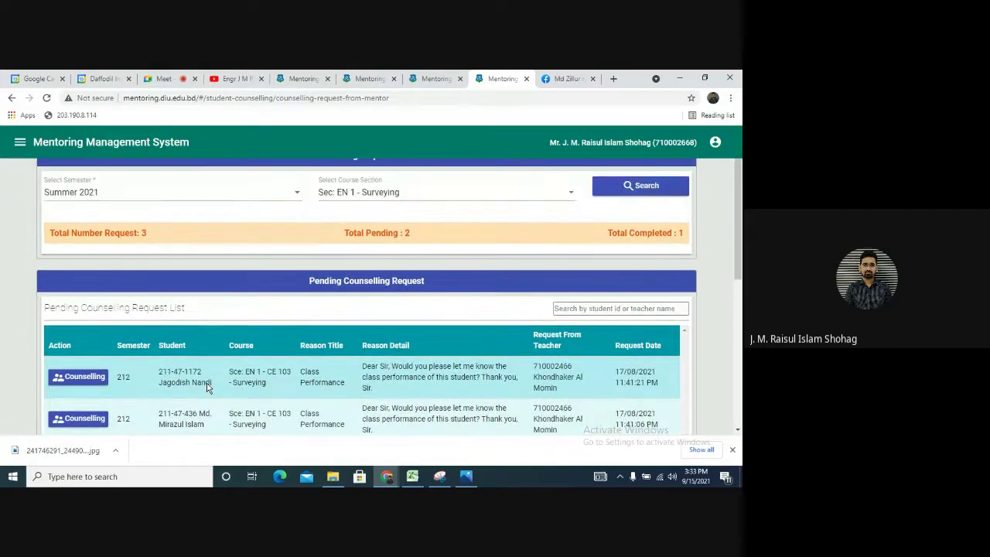
{"action": "left_click", "coordinate": [74, 379]}
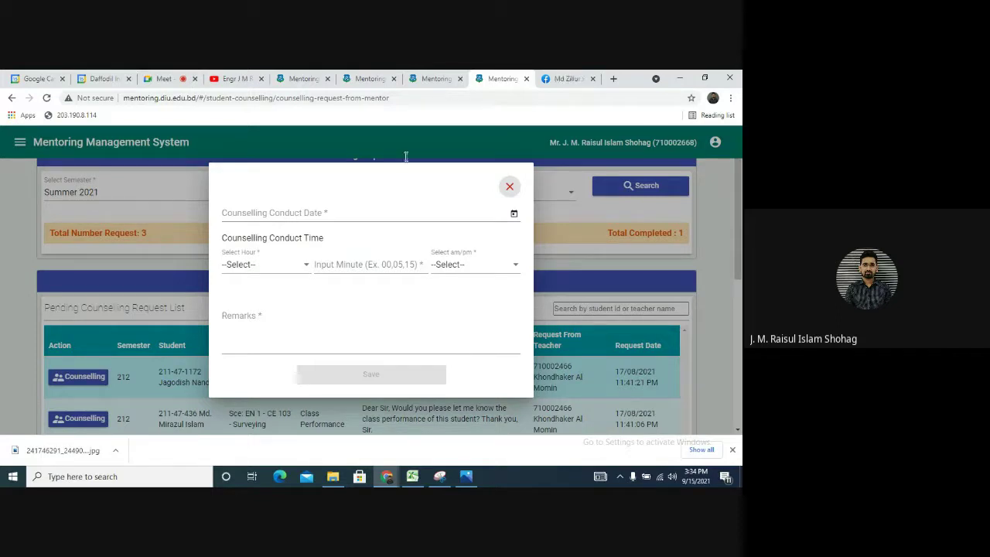
In the Google Meet call, choose Stop recording from the call options and the Recording panel
{"action": "left_click", "coordinate": [172, 79]}
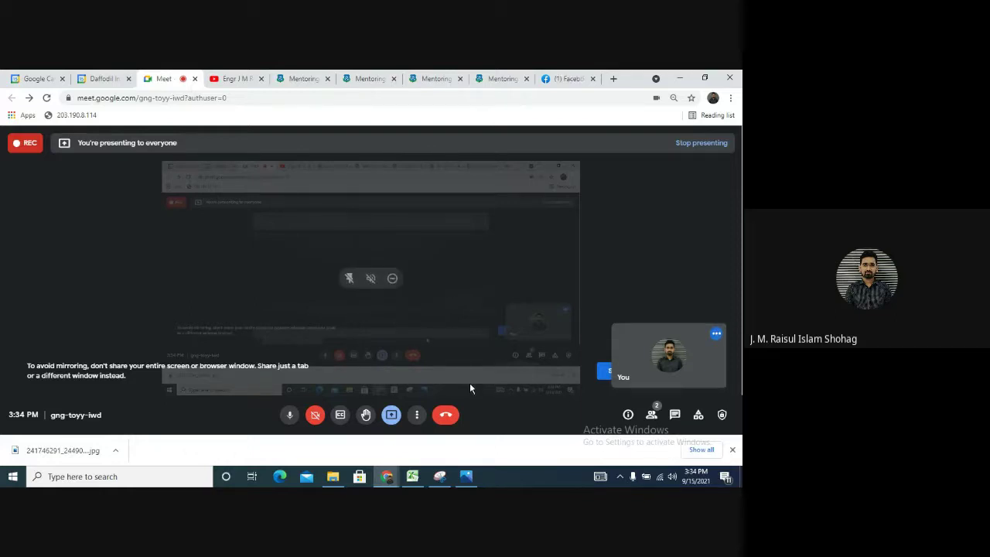
{"action": "left_click", "coordinate": [417, 416]}
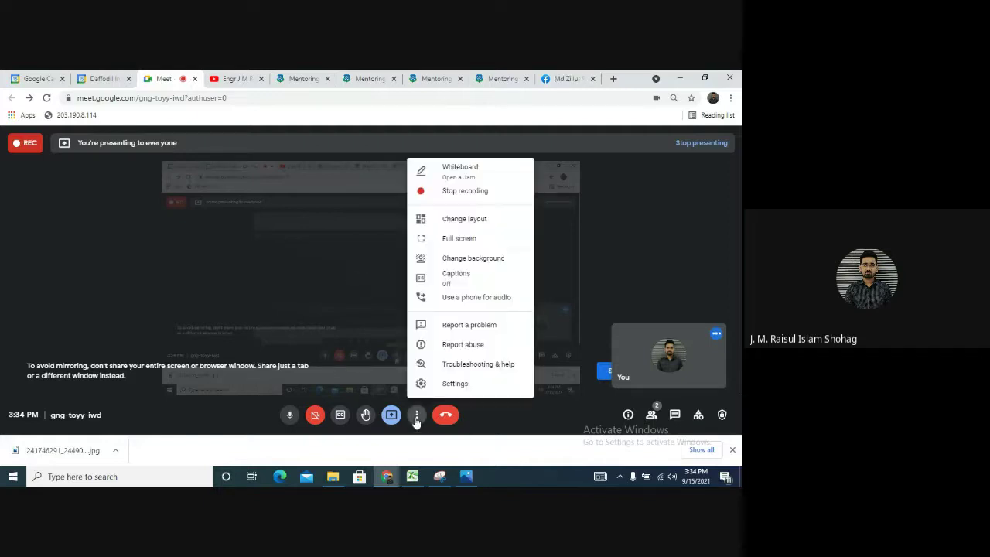
{"action": "left_click", "coordinate": [459, 192]}
{"action": "left_click", "coordinate": [644, 351]}
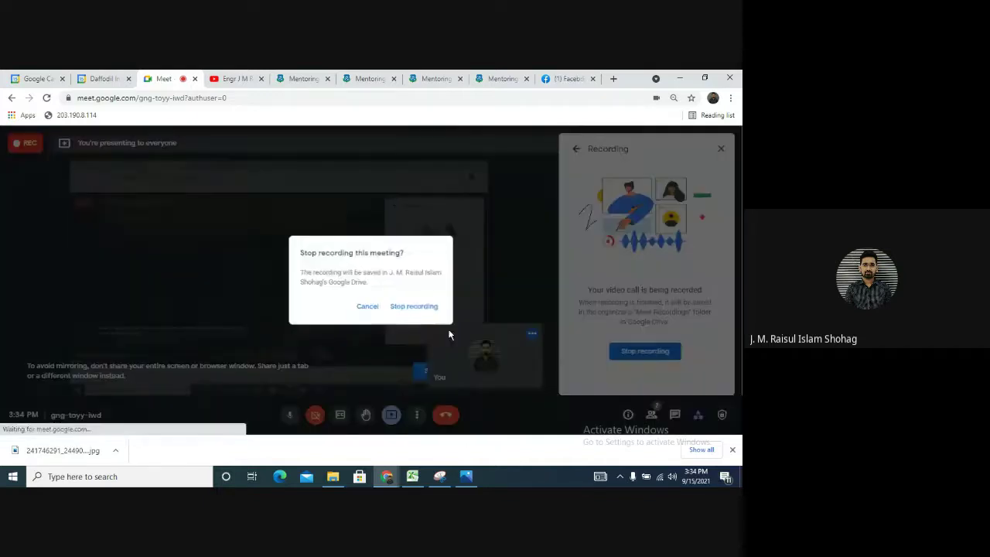